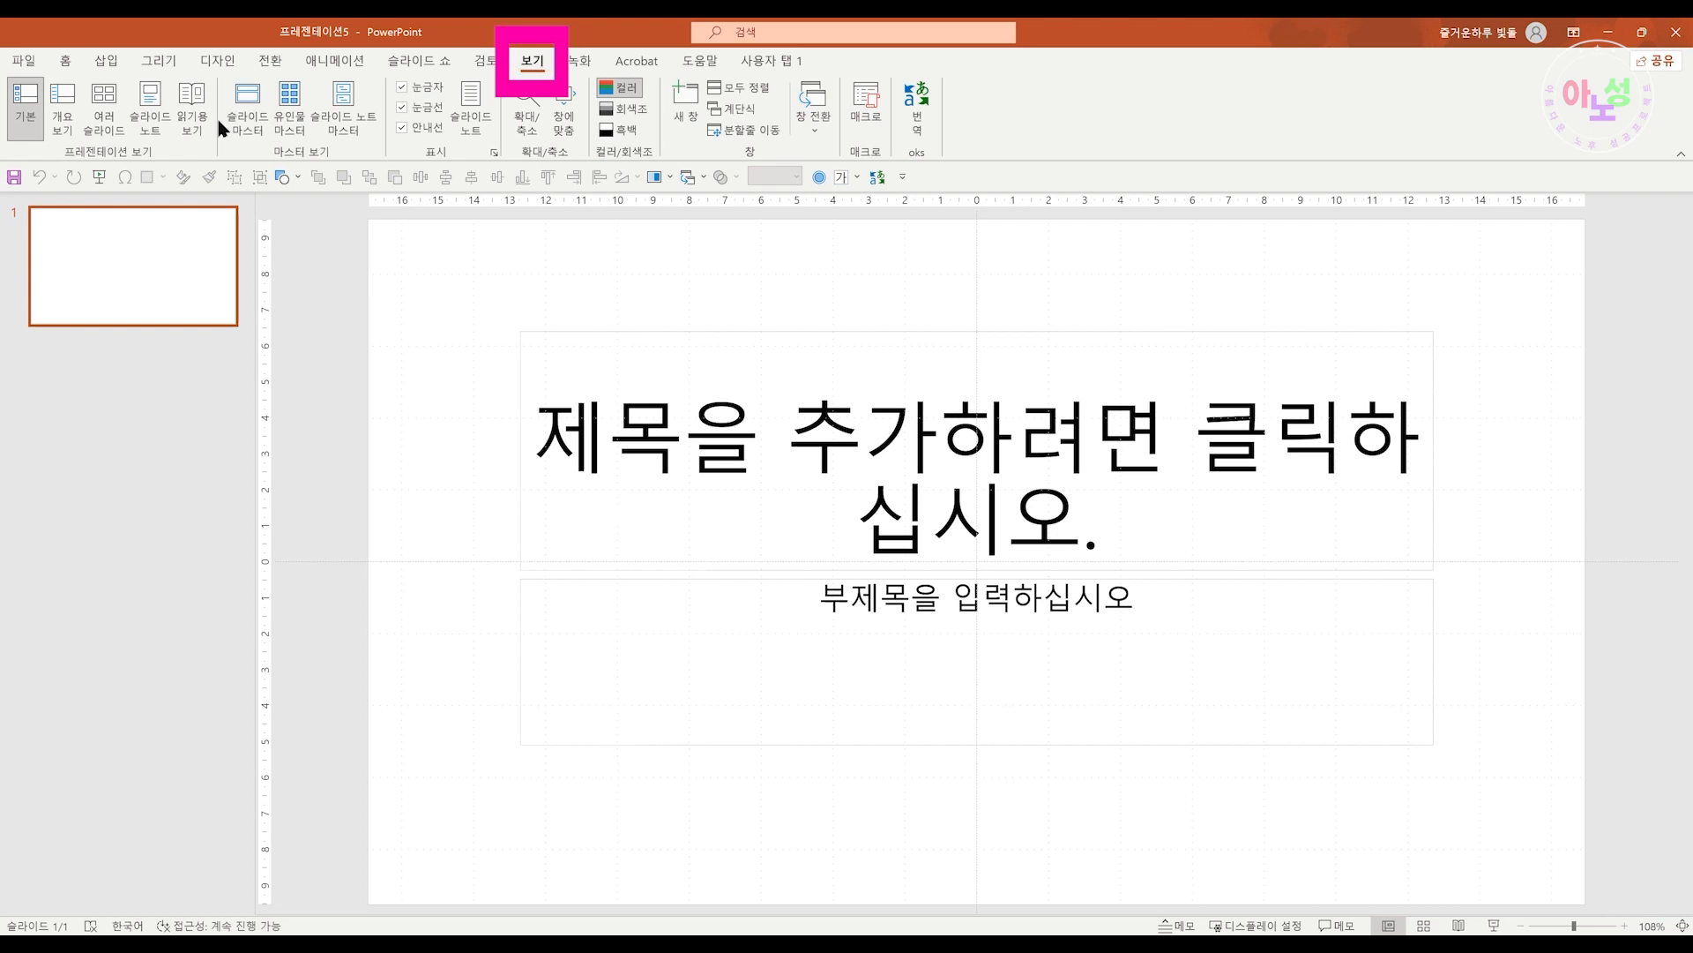
# Open Slide Master view and close it again to return to Normal view
pyautogui.click(255, 121)
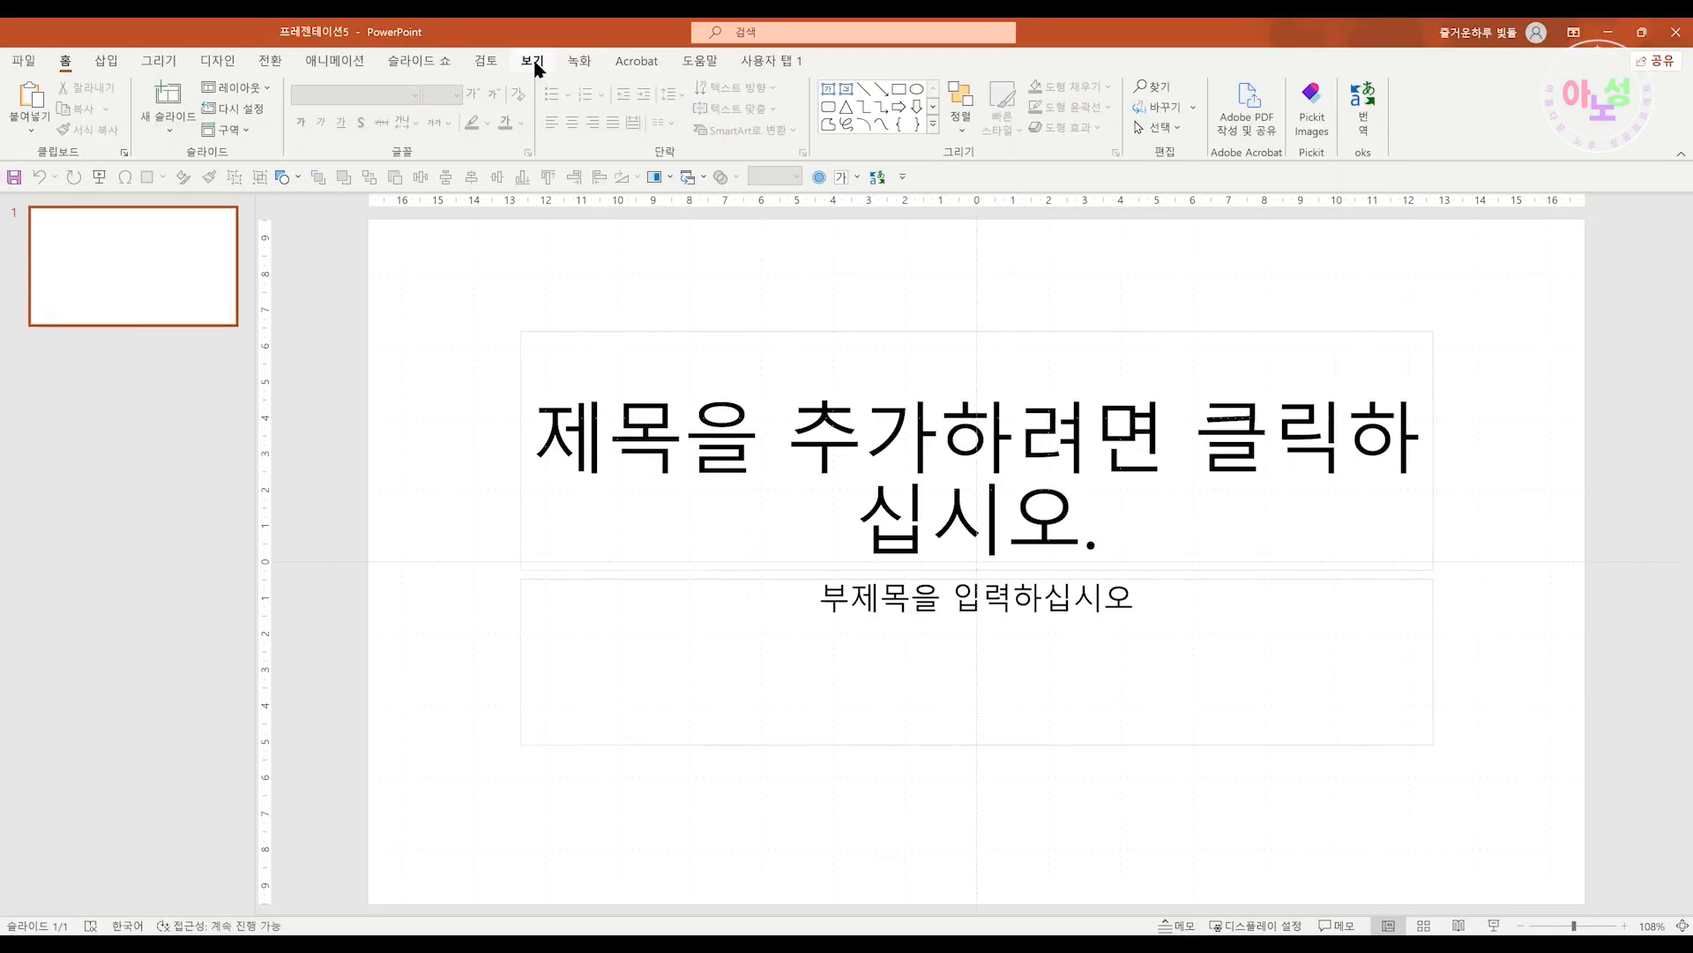
pyautogui.click(532, 64)
pyautogui.click(254, 119)
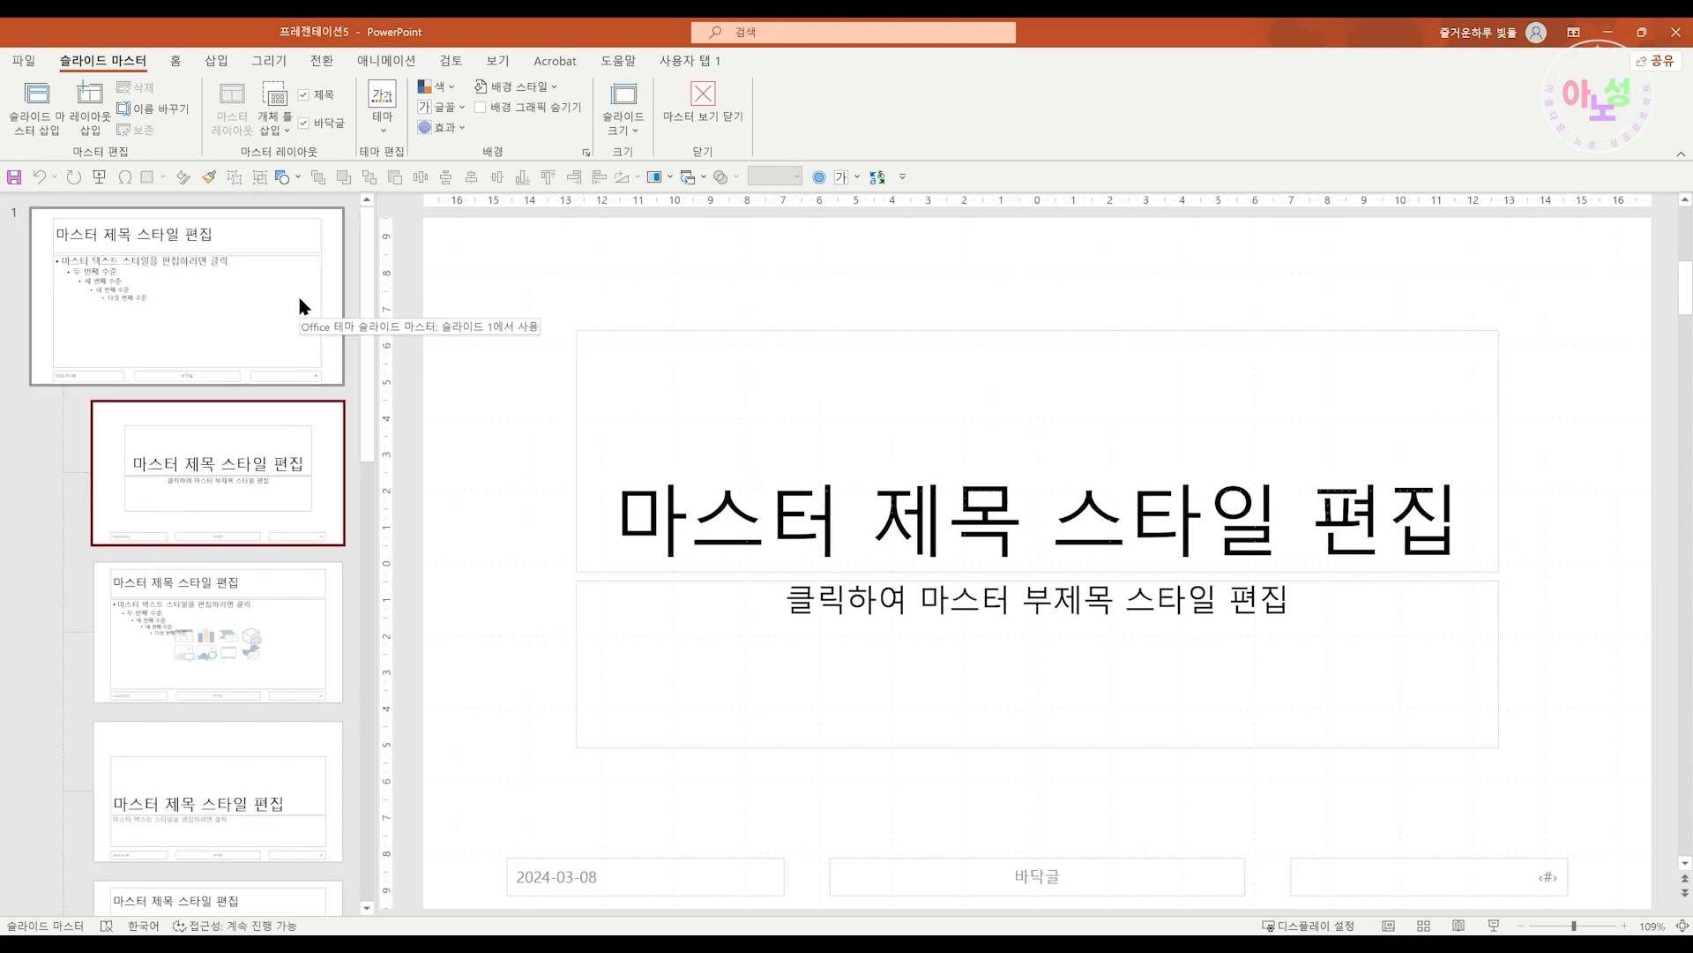
pyautogui.rightClick(301, 306)
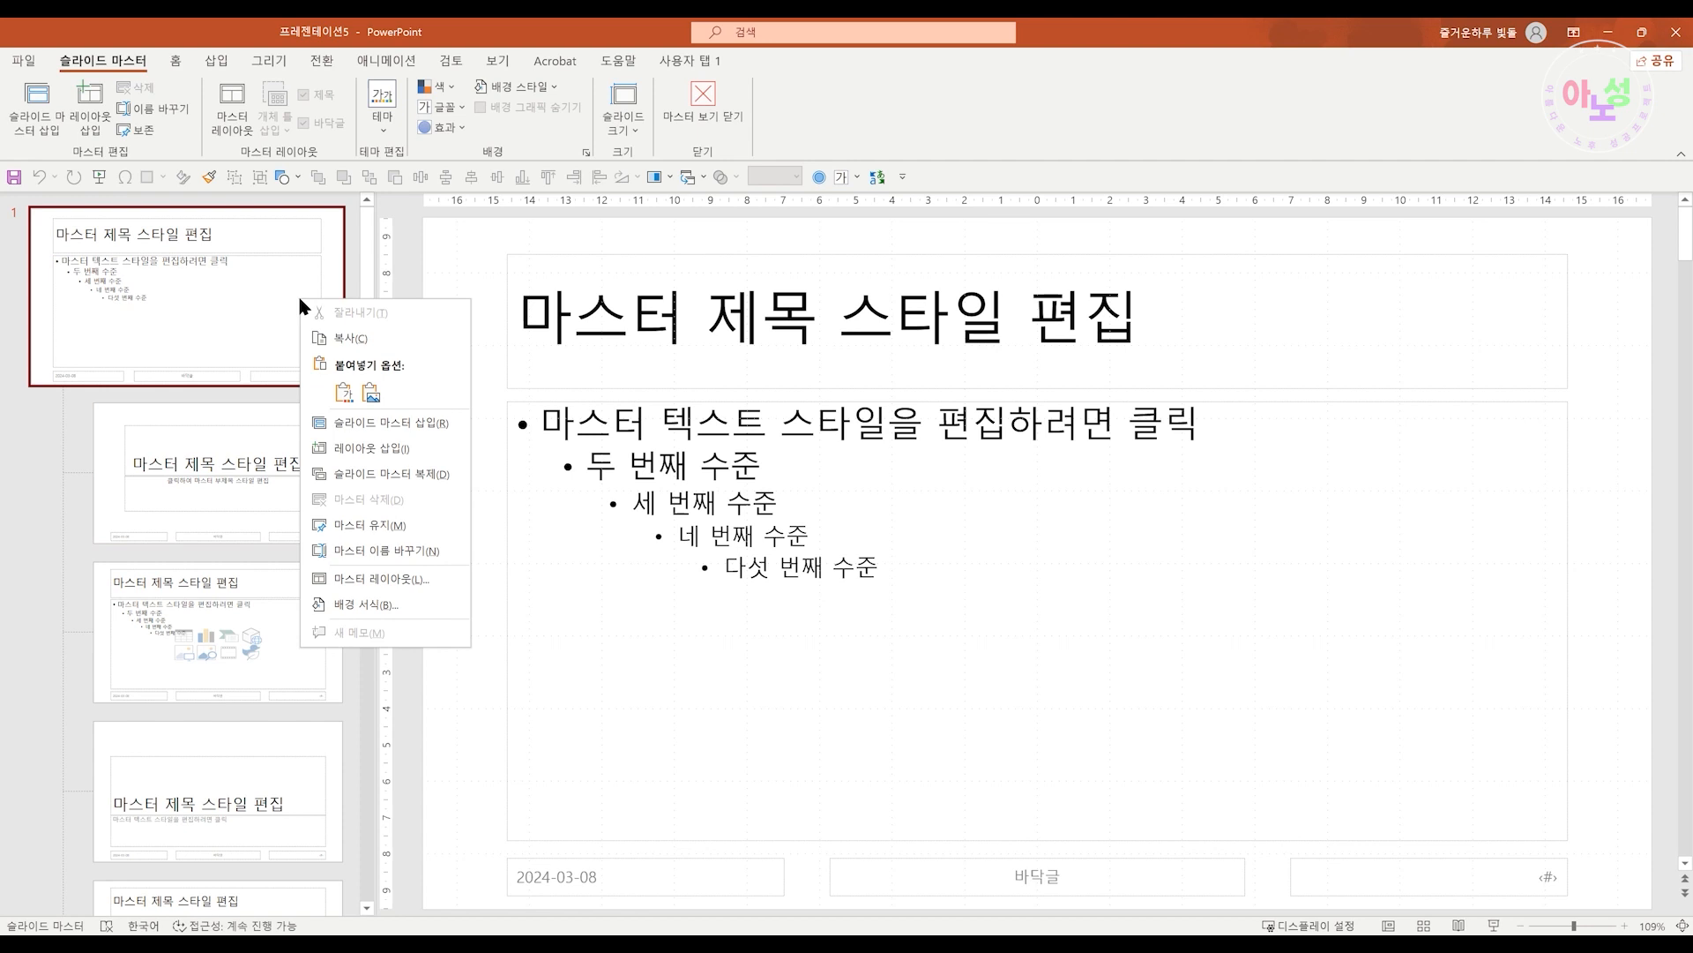
pyautogui.click(709, 110)
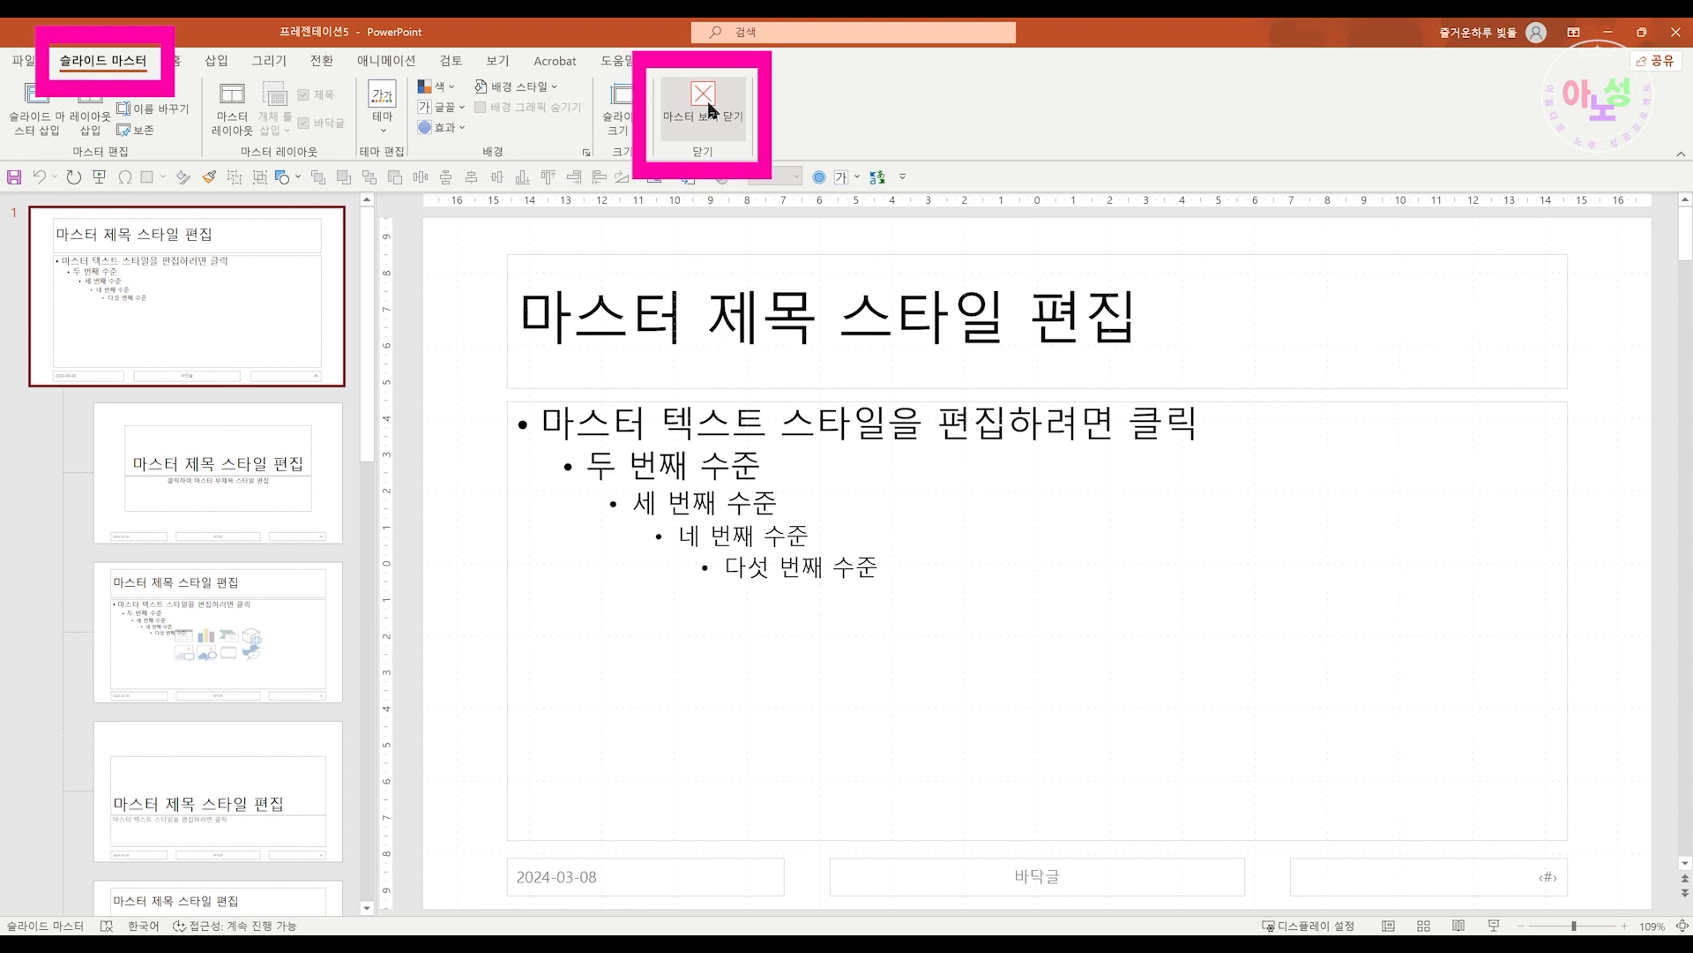
pyautogui.click(709, 109)
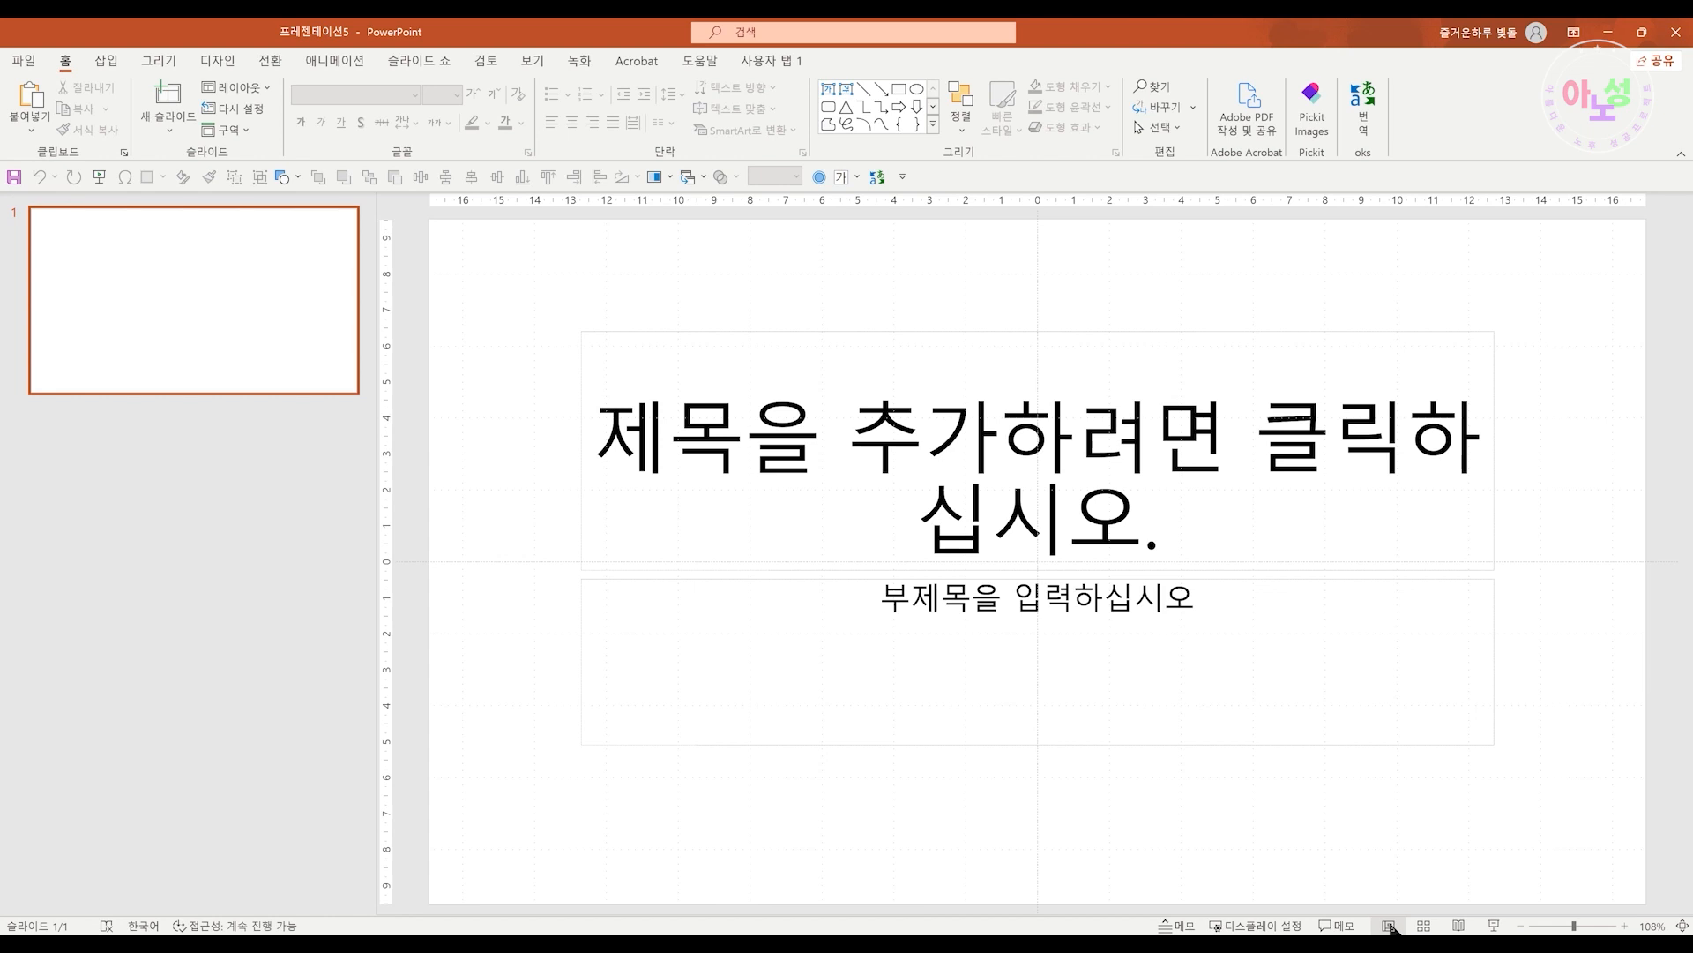
# Reopen Slide Master view and paste the copied Aroma DYI frame onto the top slide master
pyautogui.keyDown('shift'); pyautogui.click(1389, 926); pyautogui.keyUp('shift')
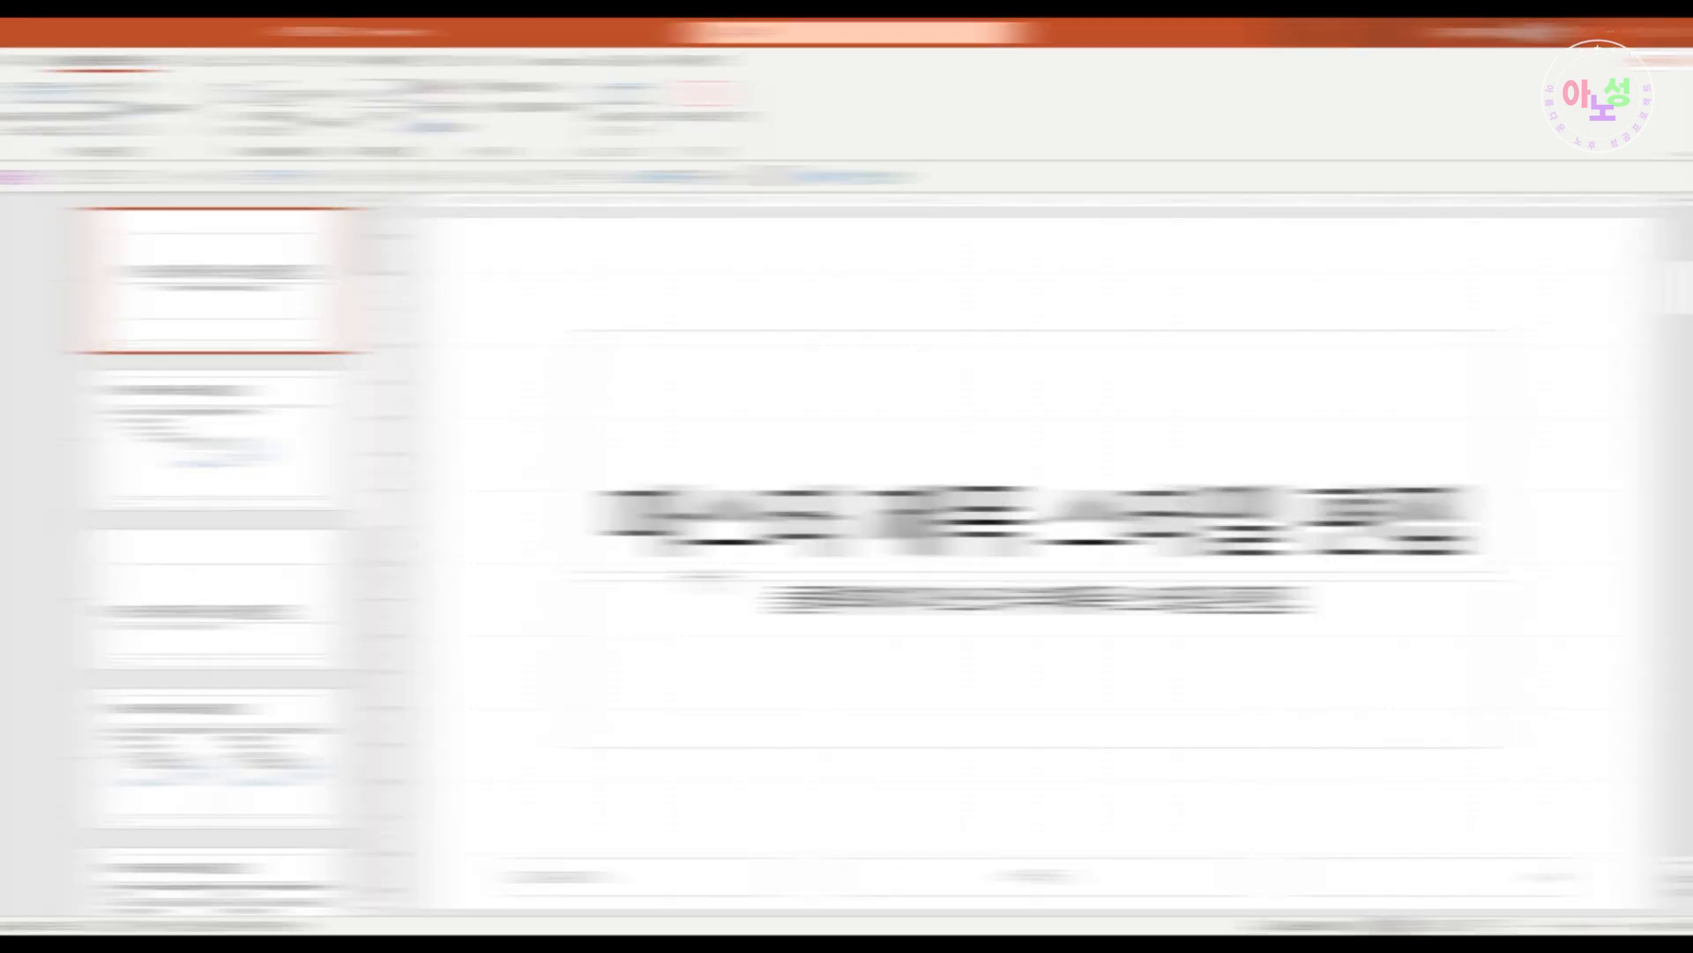
pyautogui.moveTo(369, 504); pyautogui.dragTo(354, 381)
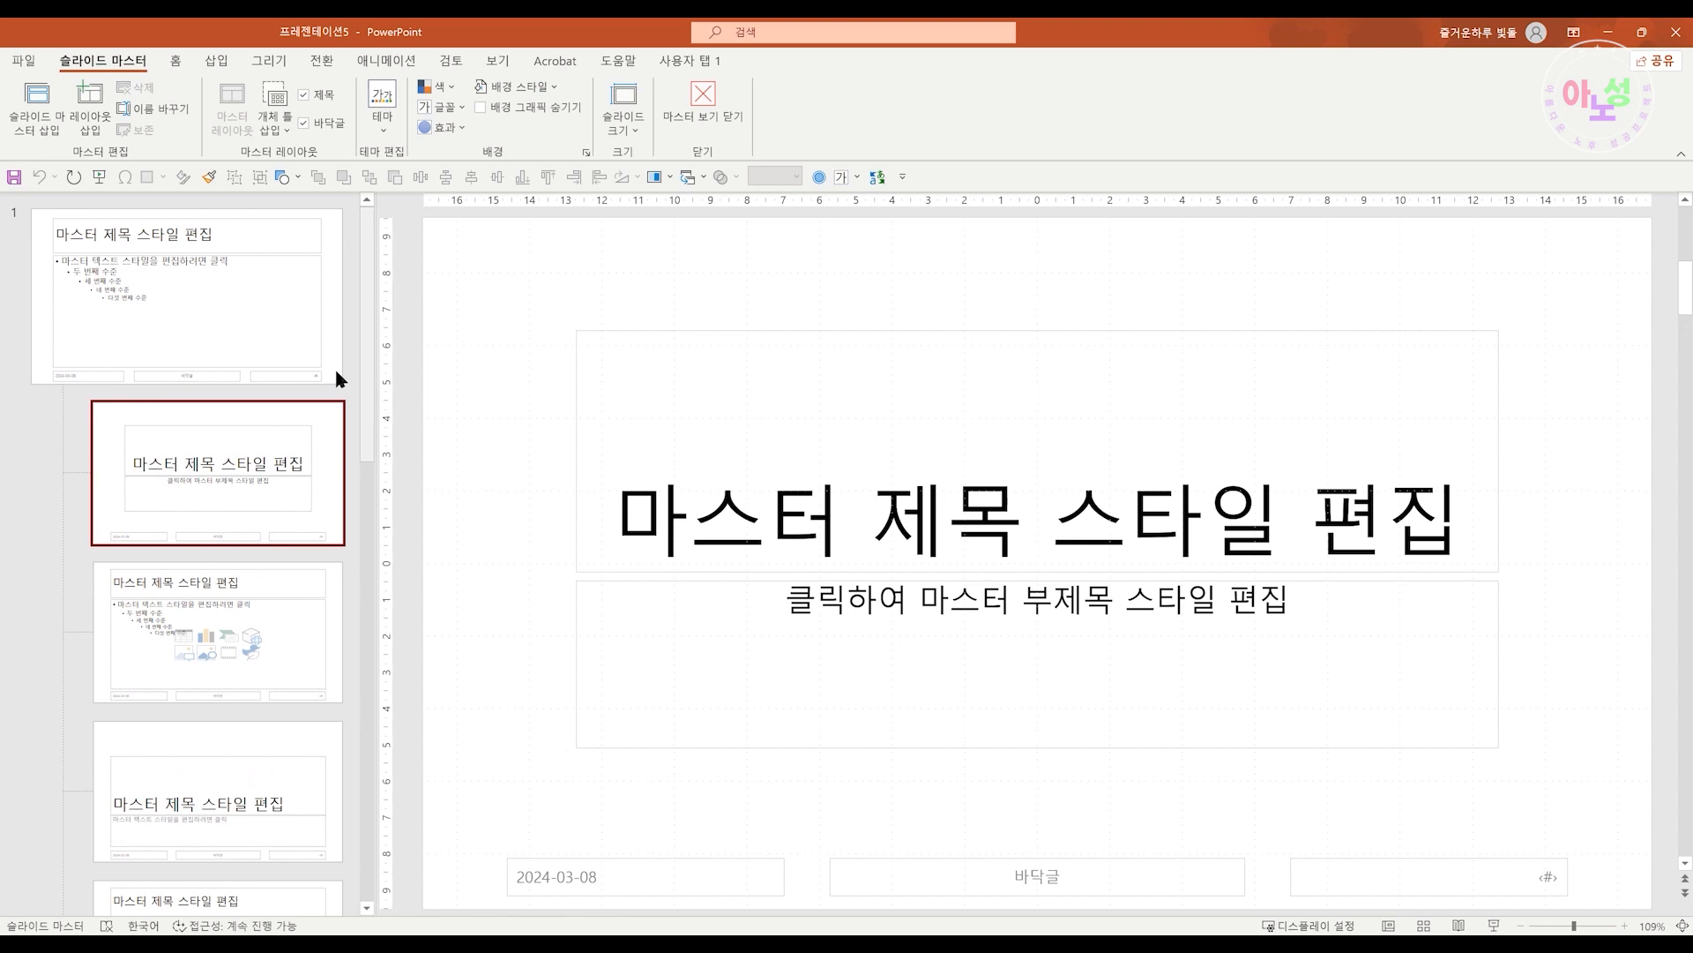
pyautogui.click(291, 339)
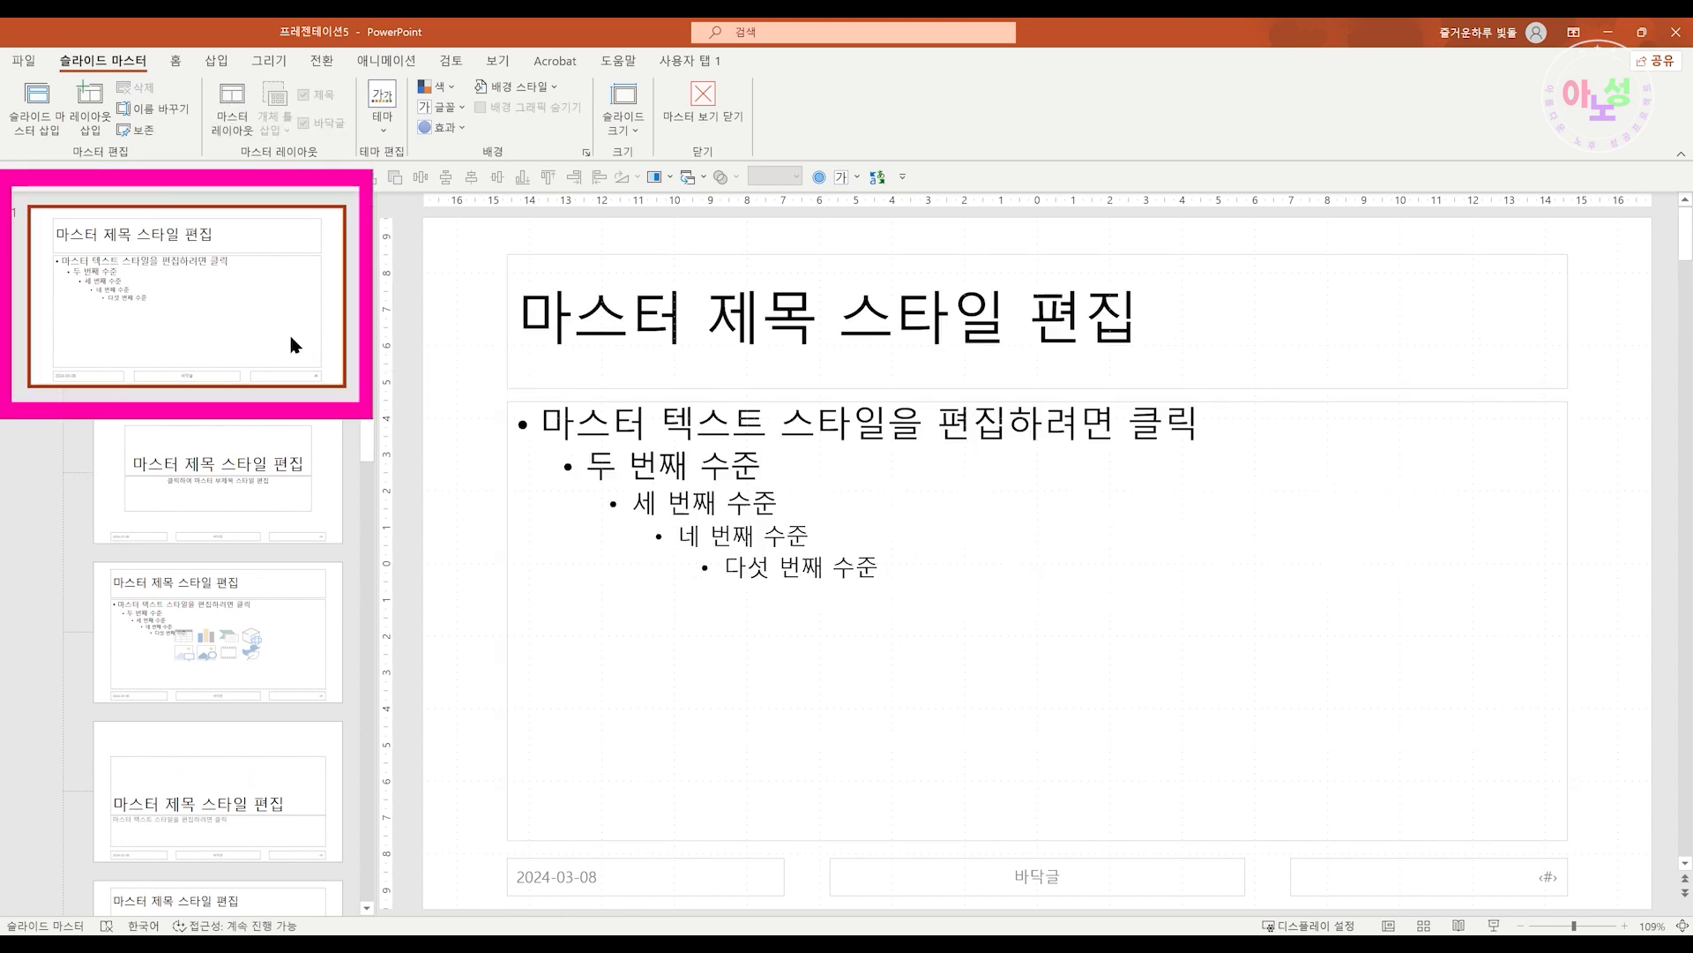
pyautogui.hotkey('ctrl', 'v')
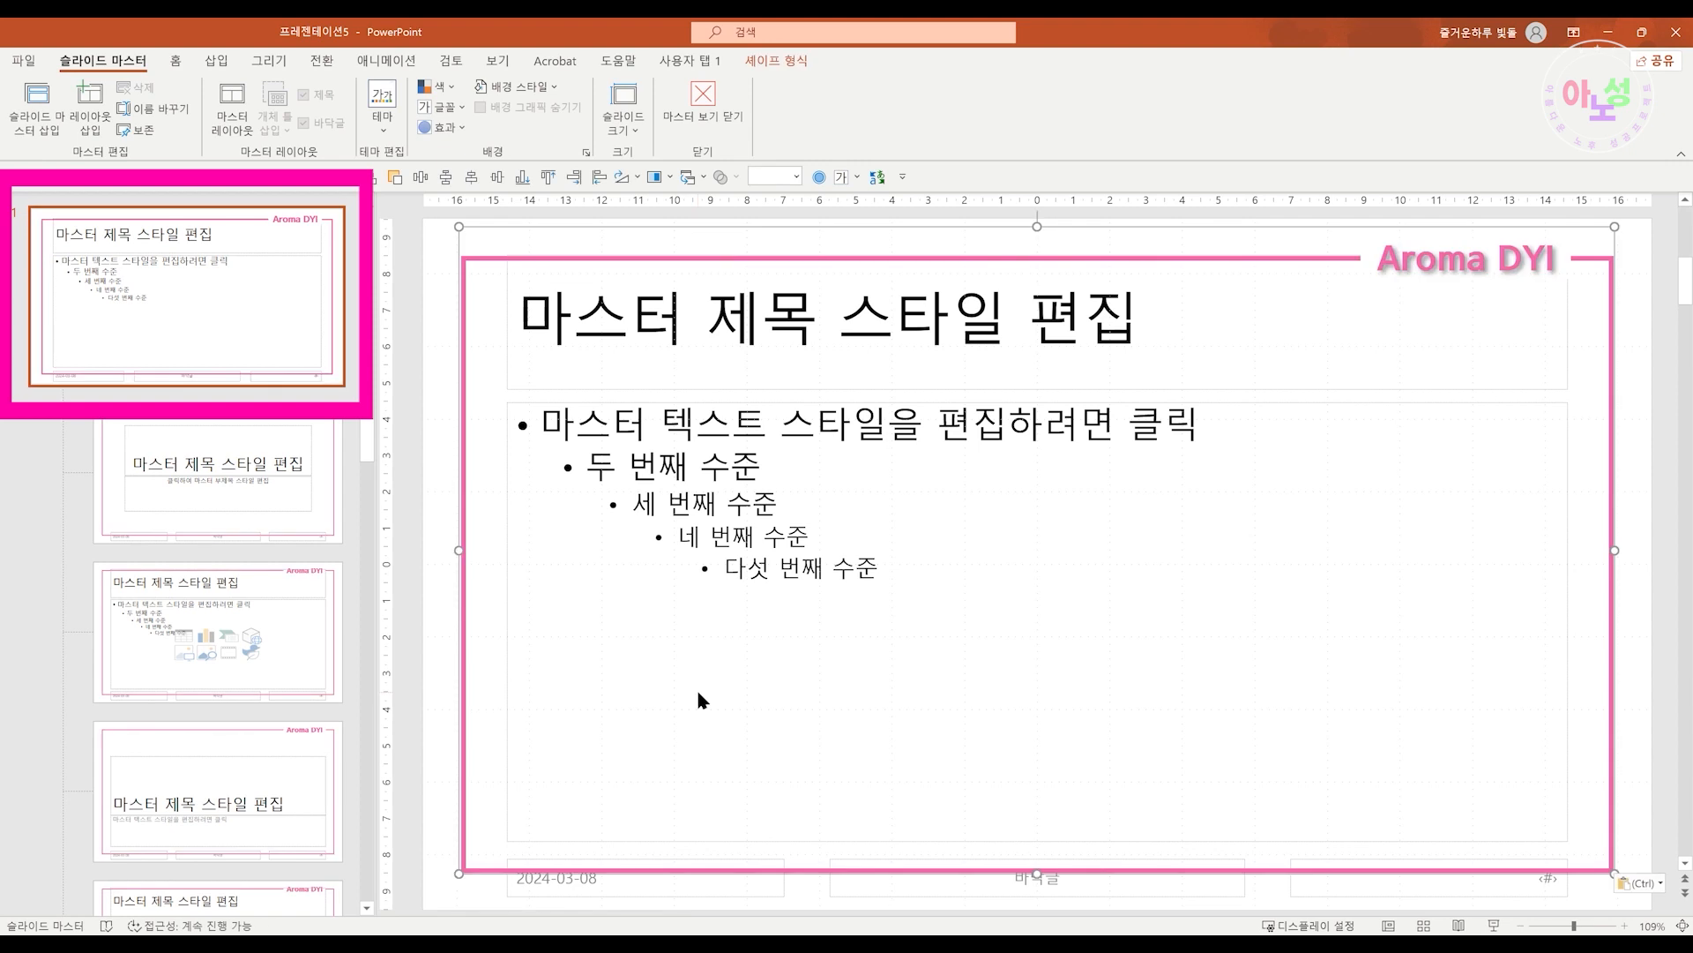
# Step through the slide layouts to check the pasted frame on each, then return to Normal view
pyautogui.click(247, 498)
pyautogui.click(243, 653)
pyautogui.scroll(-2, 254, 659)
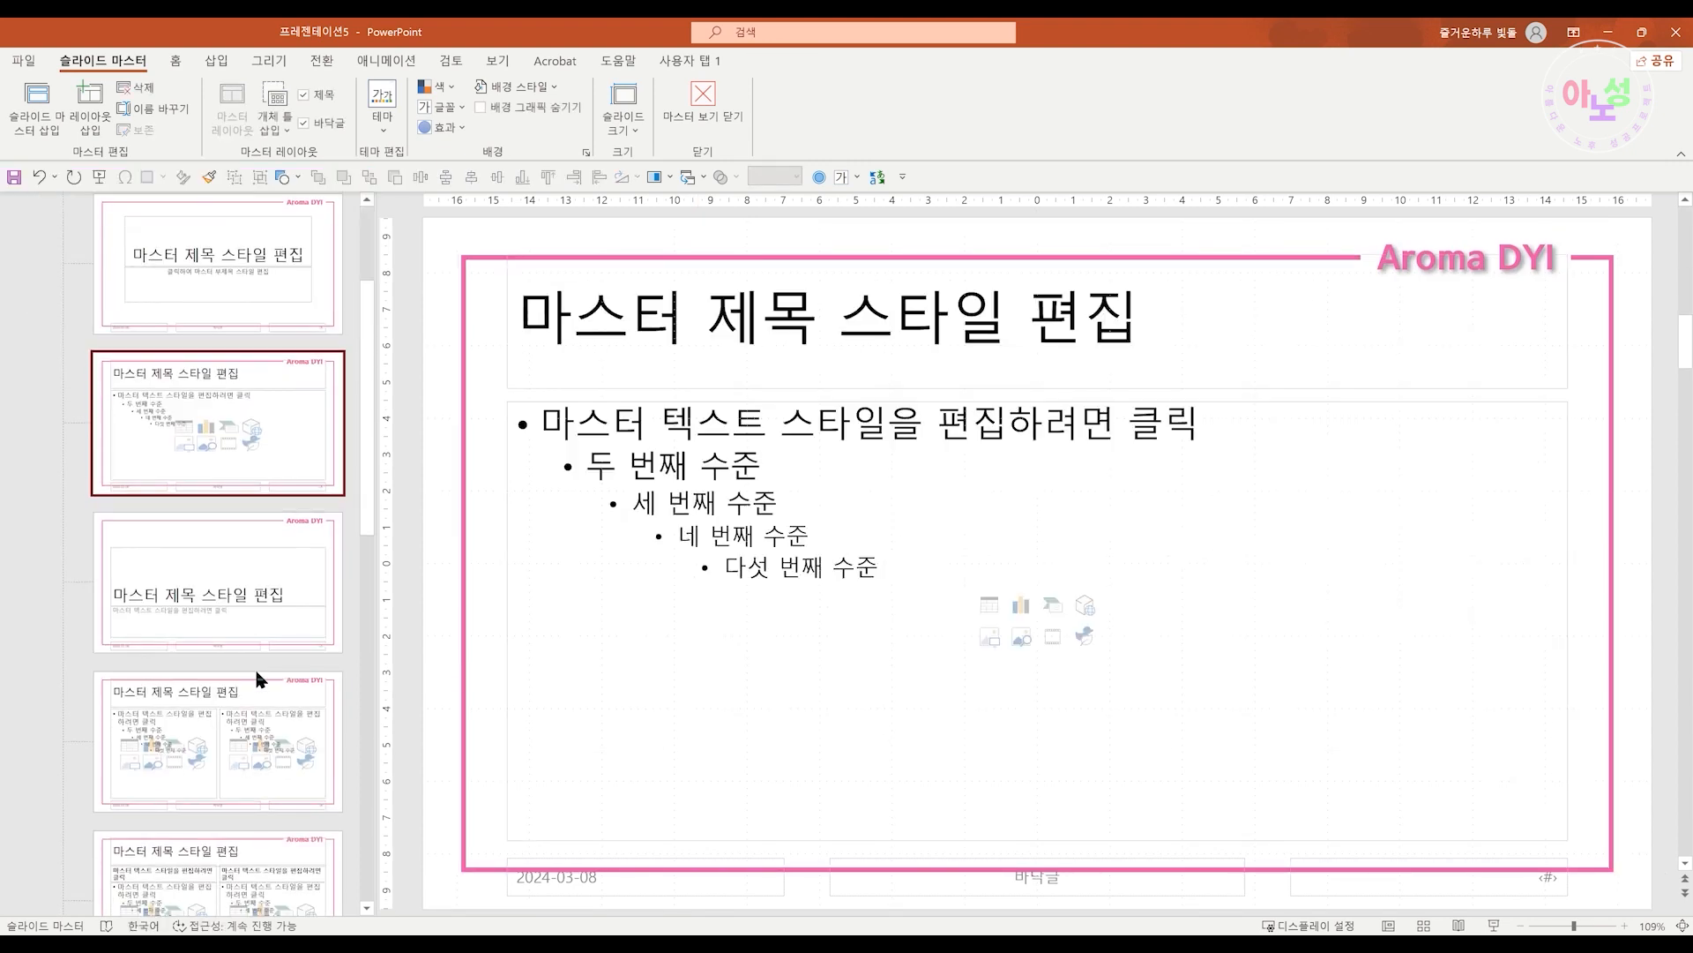
pyautogui.click(277, 595)
pyautogui.click(284, 753)
pyautogui.scroll(-3, 287, 732)
pyautogui.click(284, 622)
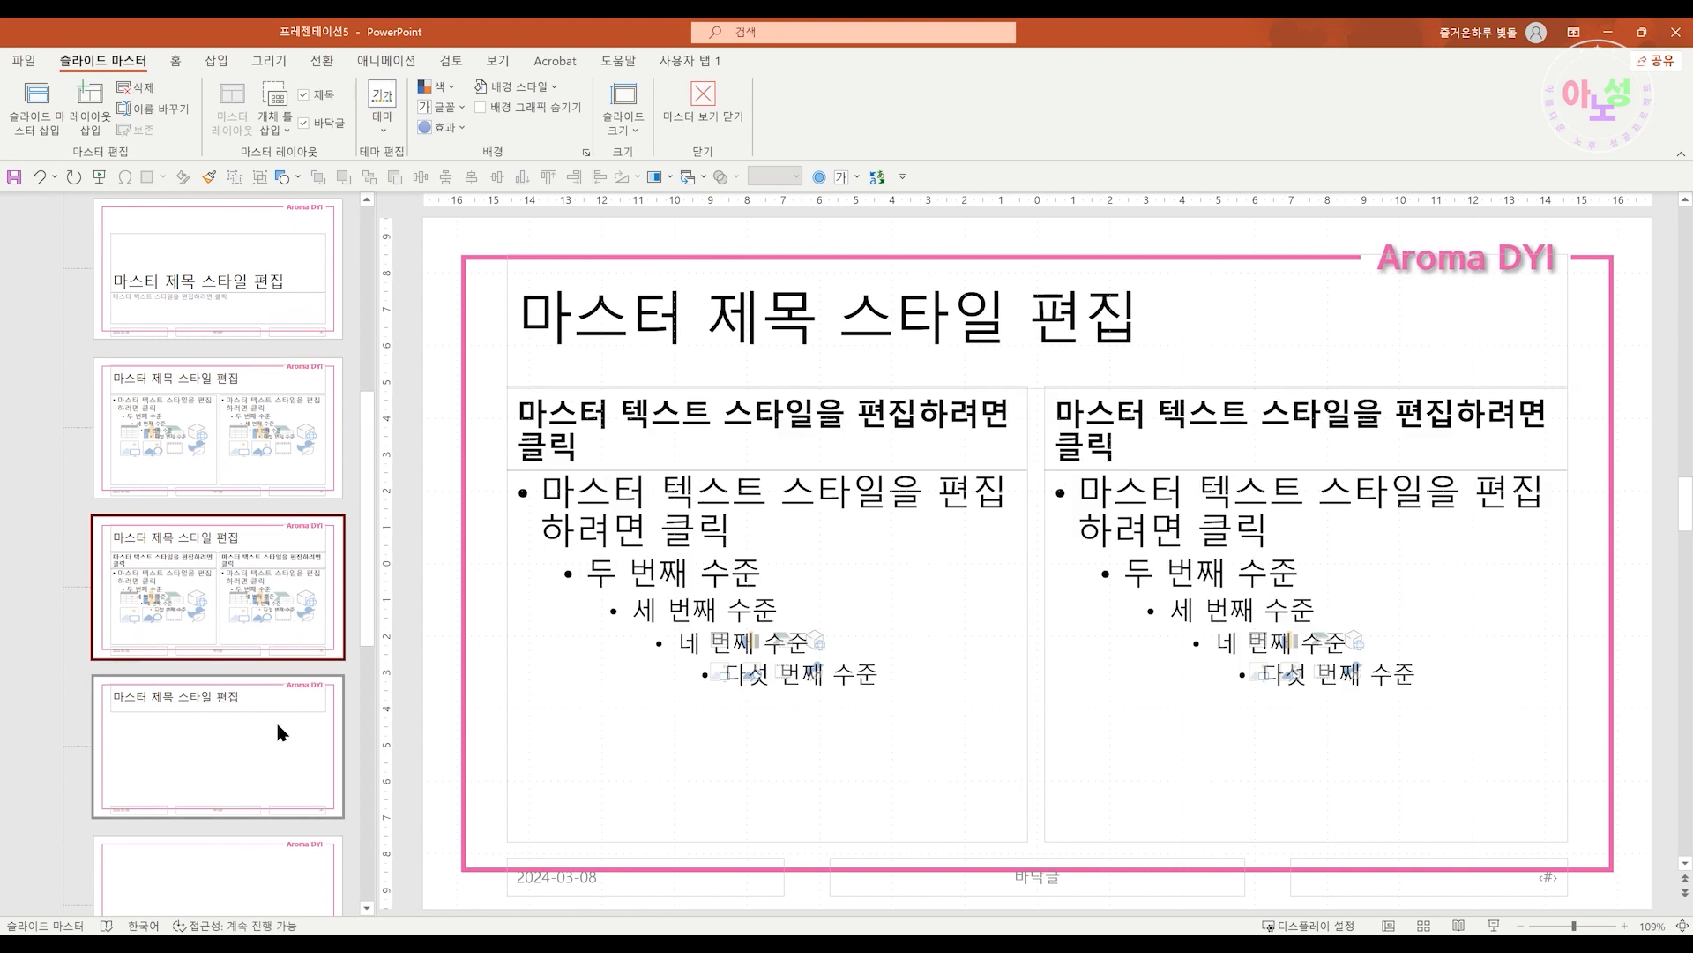
pyautogui.click(277, 726)
pyautogui.scroll(-3, 275, 732)
pyautogui.click(280, 626)
pyautogui.click(282, 737)
pyautogui.scroll(-2, 282, 736)
pyautogui.click(283, 733)
pyautogui.click(268, 829)
pyautogui.scroll(-1, 267, 829)
pyautogui.click(271, 821)
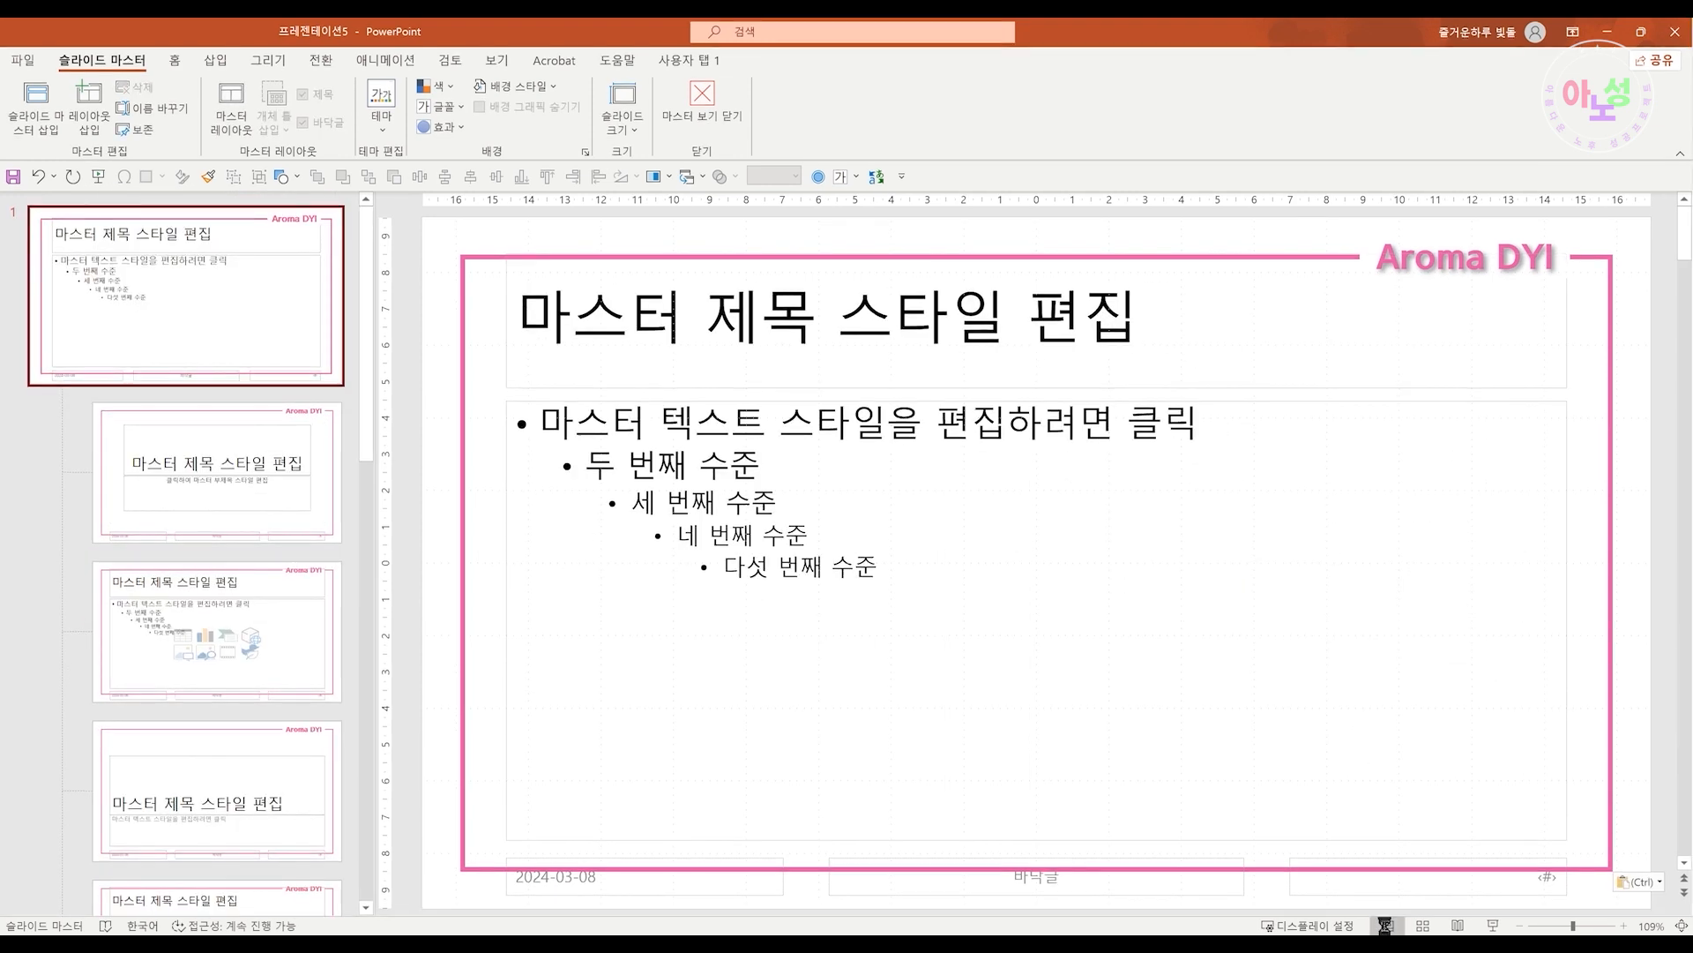
pyautogui.click(1388, 925)
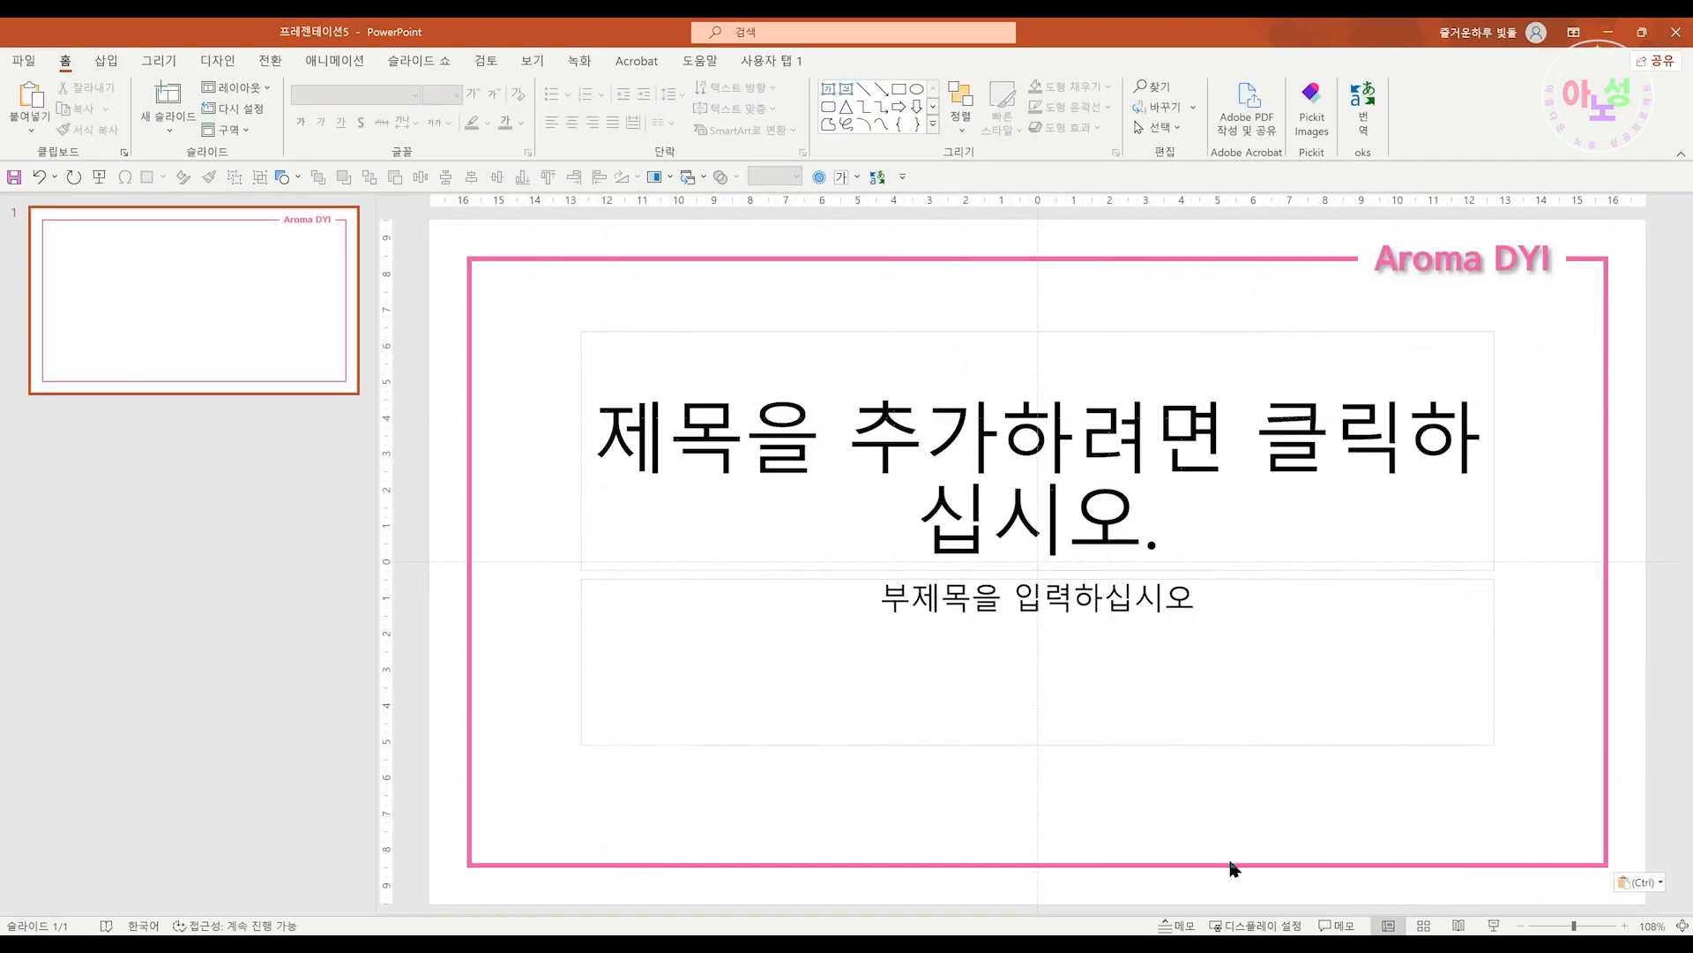
# Add new slides after the first slide, including one with the Title Only layout
pyautogui.click(277, 466)
pyautogui.press('Return')
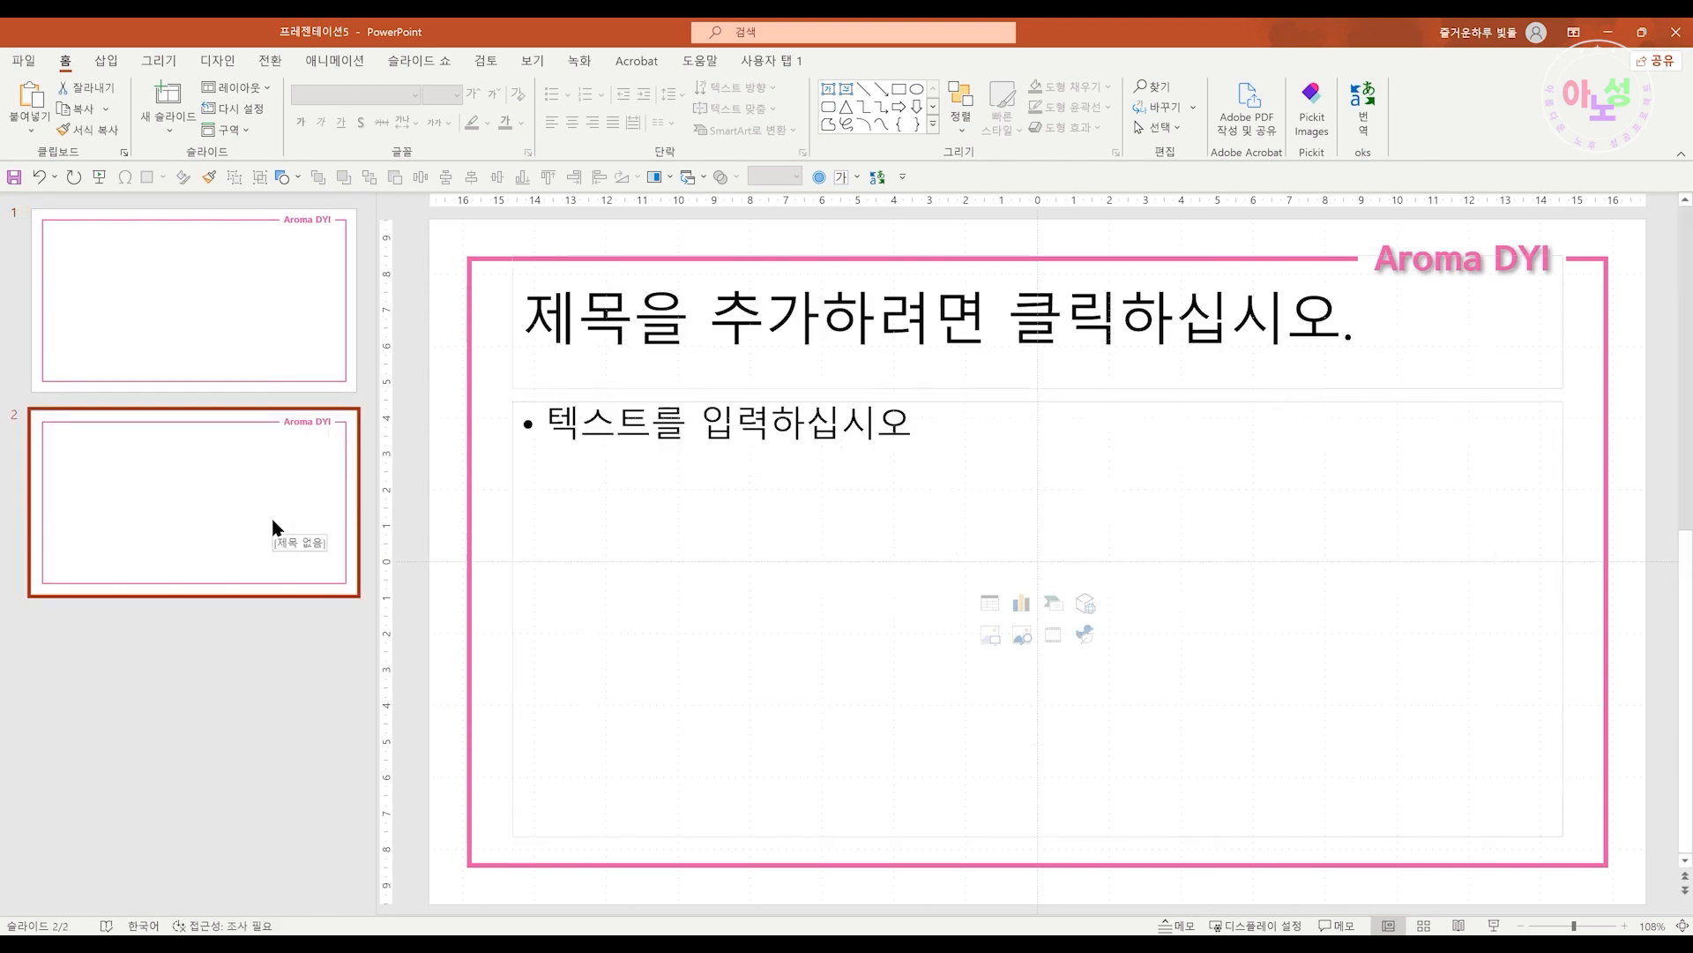
pyautogui.rightClick(275, 611)
pyautogui.click(340, 686)
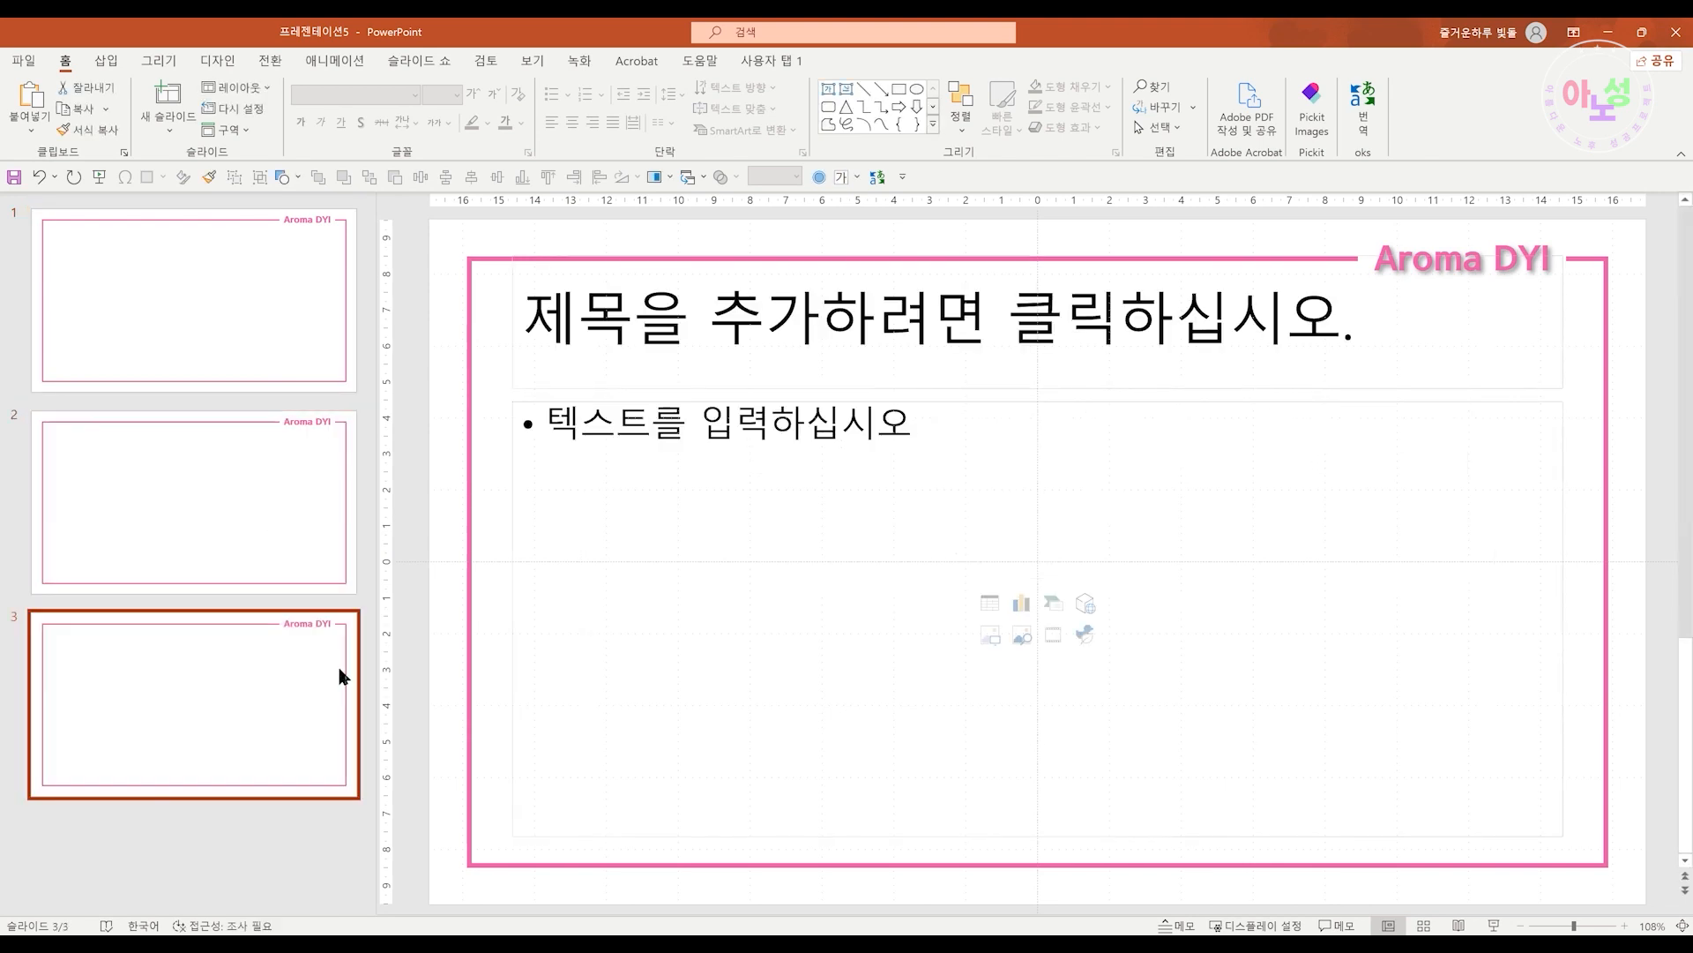
pyautogui.click(166, 124)
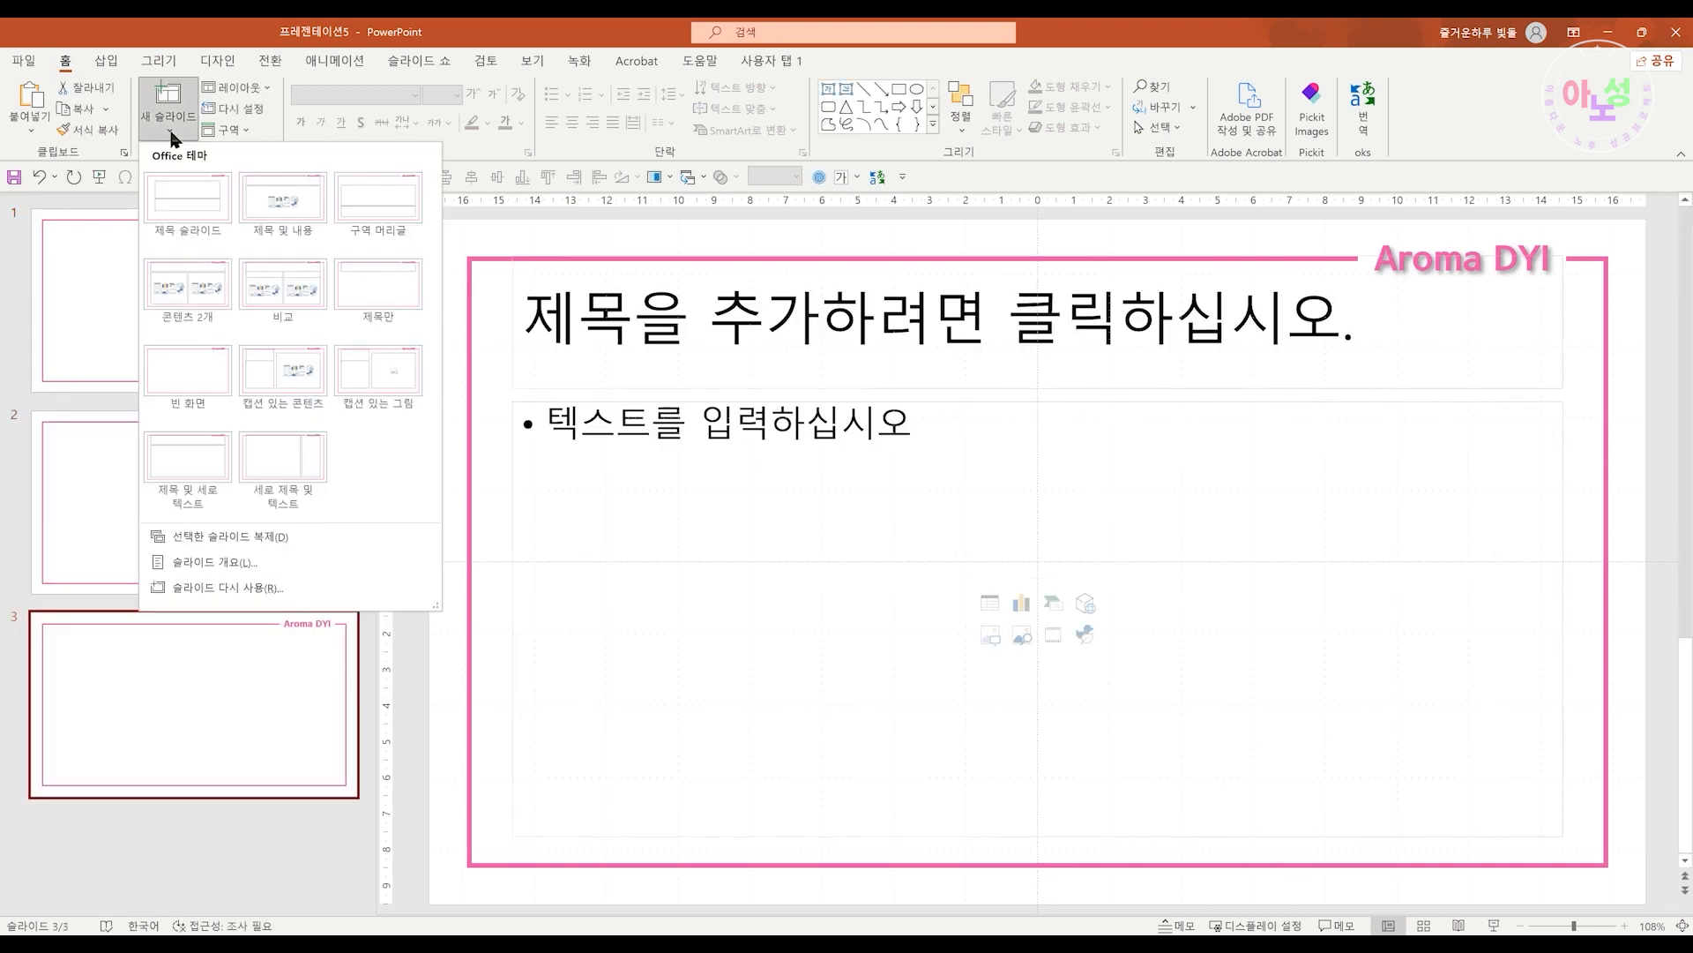
pyautogui.click(374, 278)
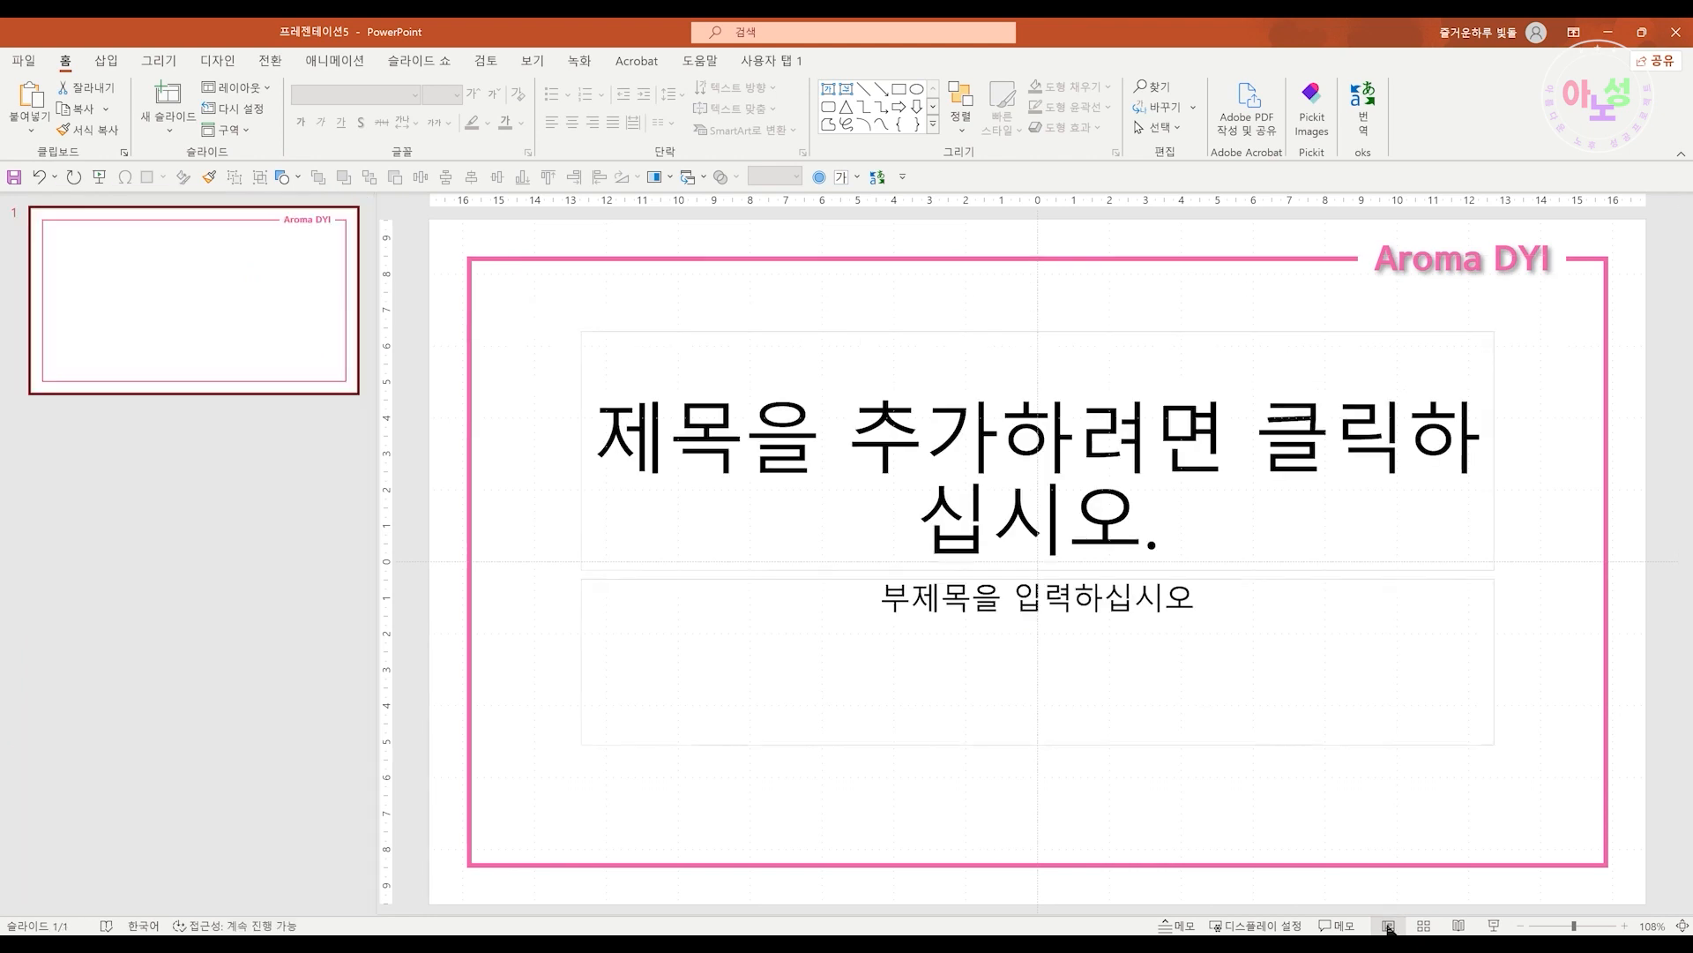
# Reopen Slide Master view and hide background graphics on the Title Slide and Section Header layouts
pyautogui.keyDown('shift'); pyautogui.click(1387, 926); pyautogui.keyUp('shift')
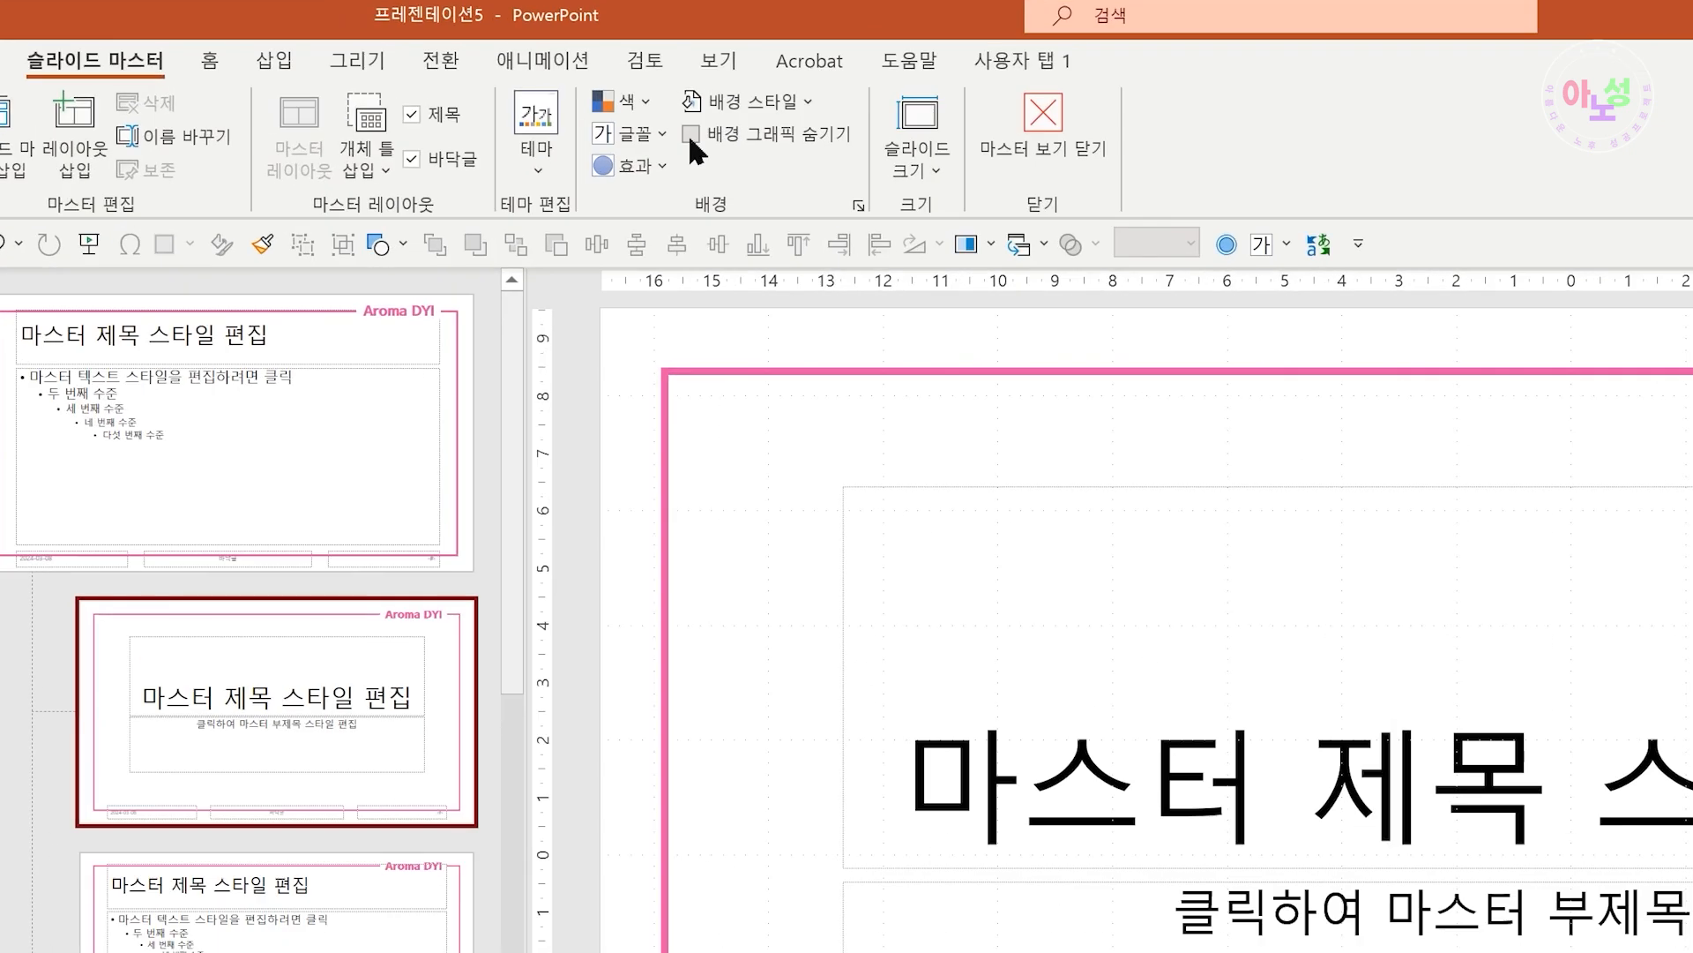
pyautogui.click(481, 108)
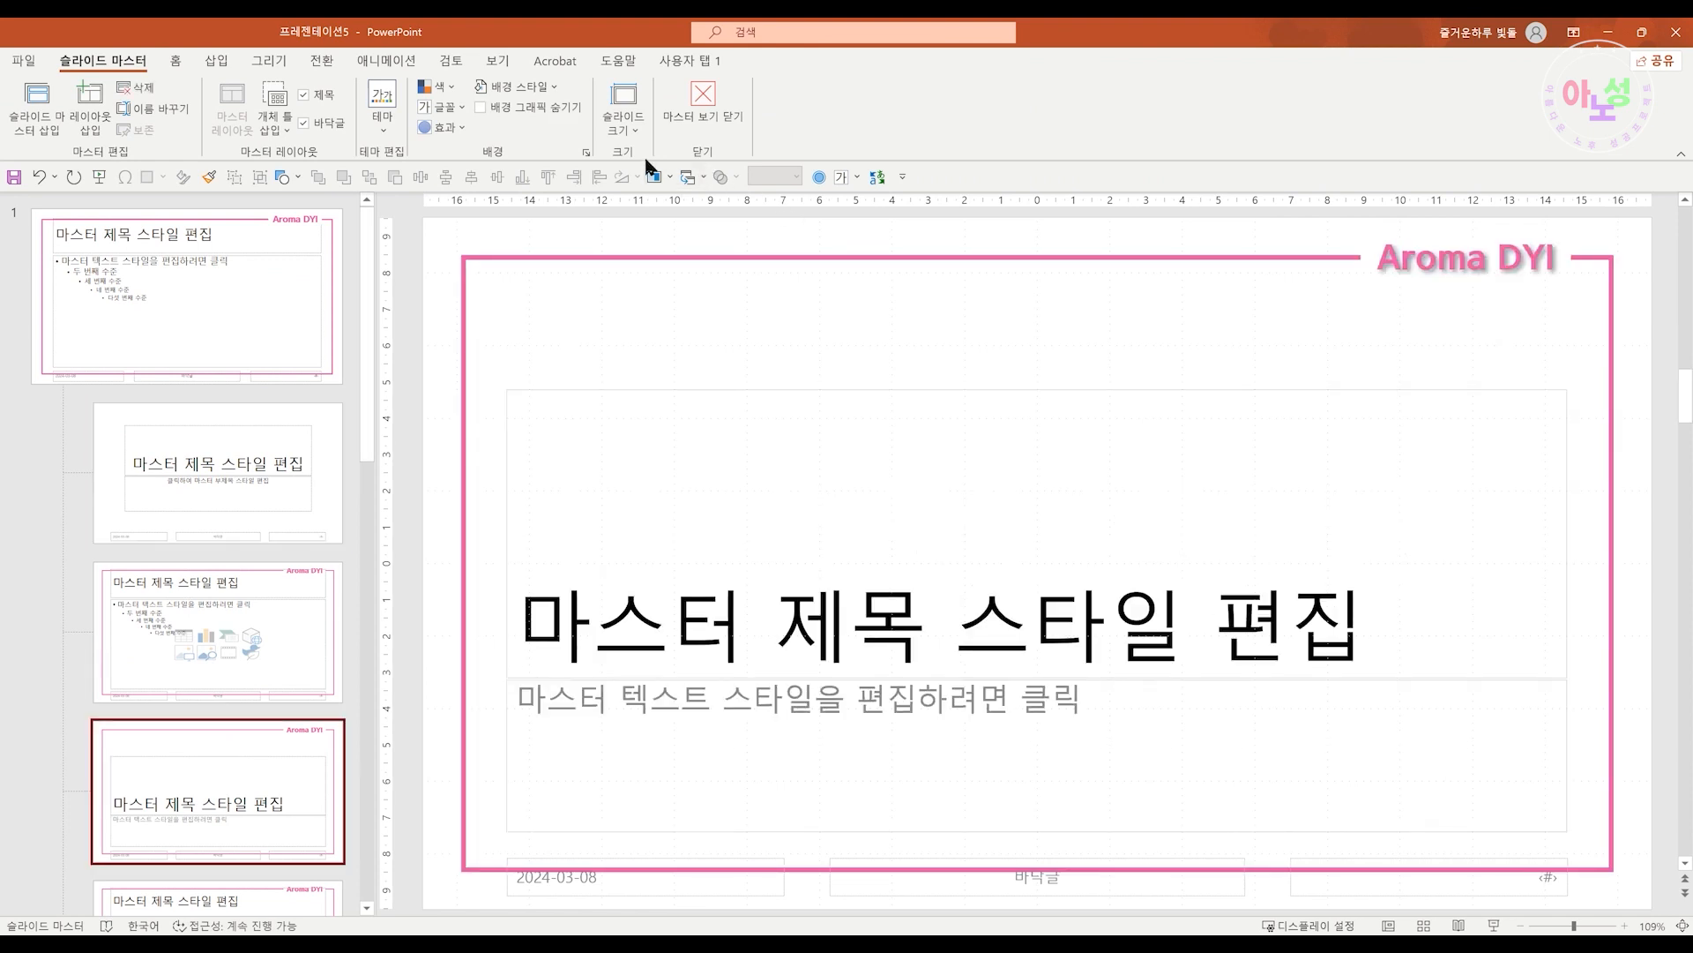
pyautogui.click(482, 111)
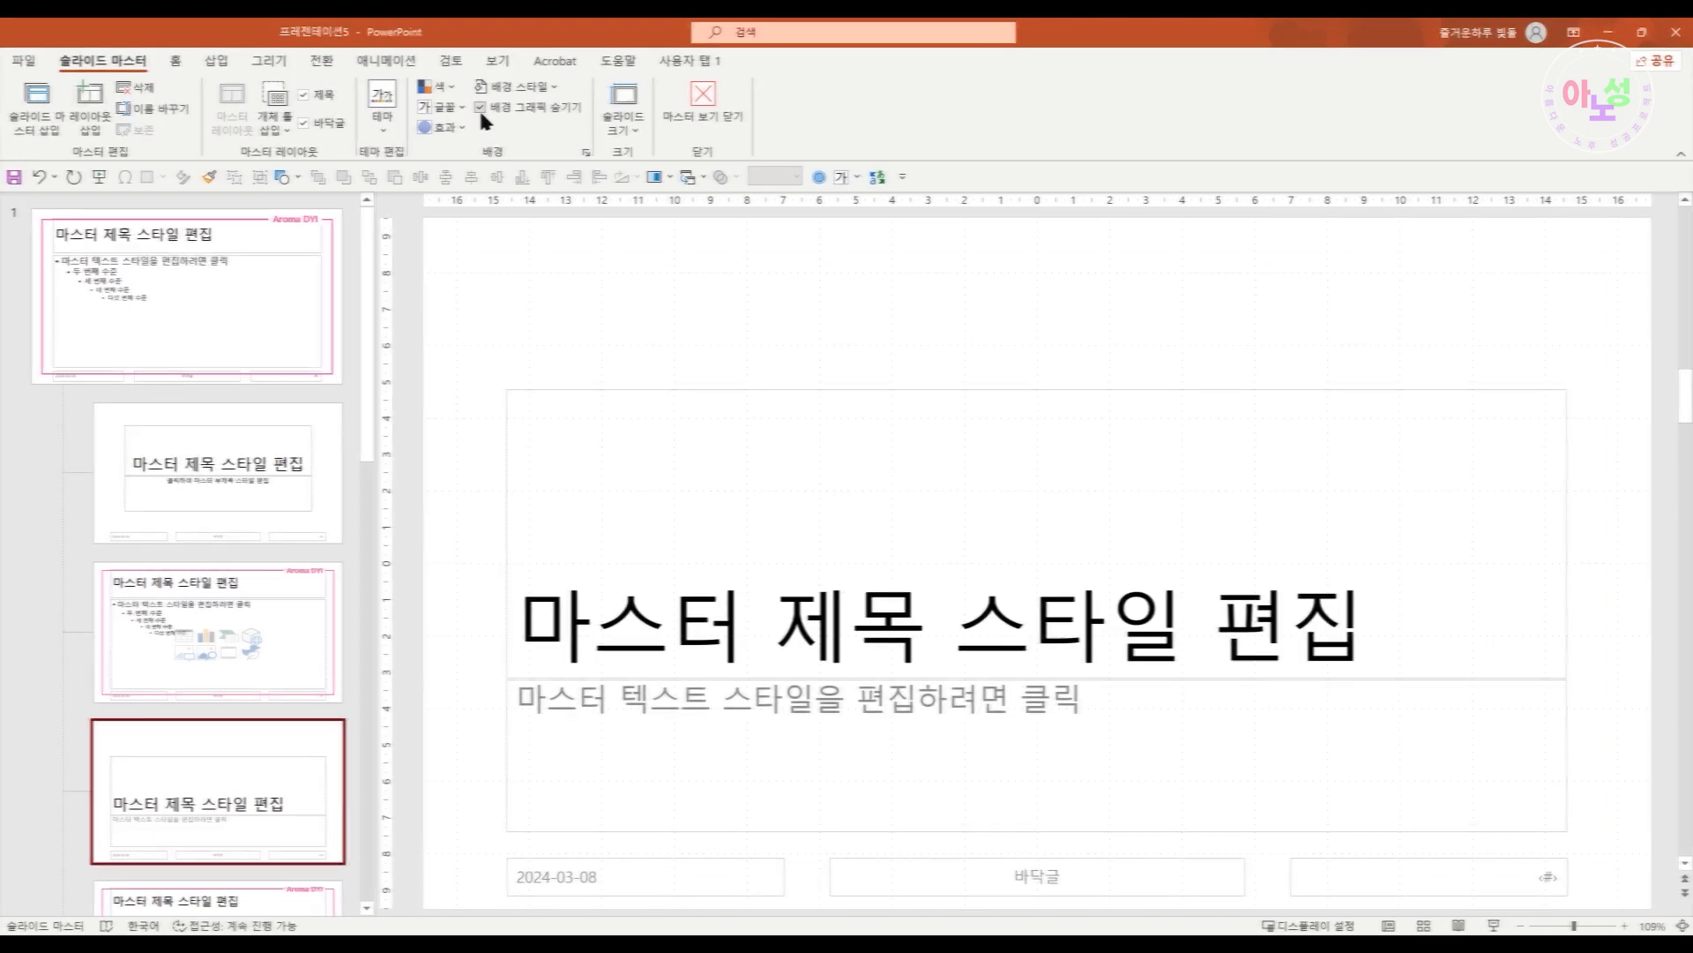
# Review the remaining layouts one by one to see which of them display the frame
pyautogui.click(261, 489)
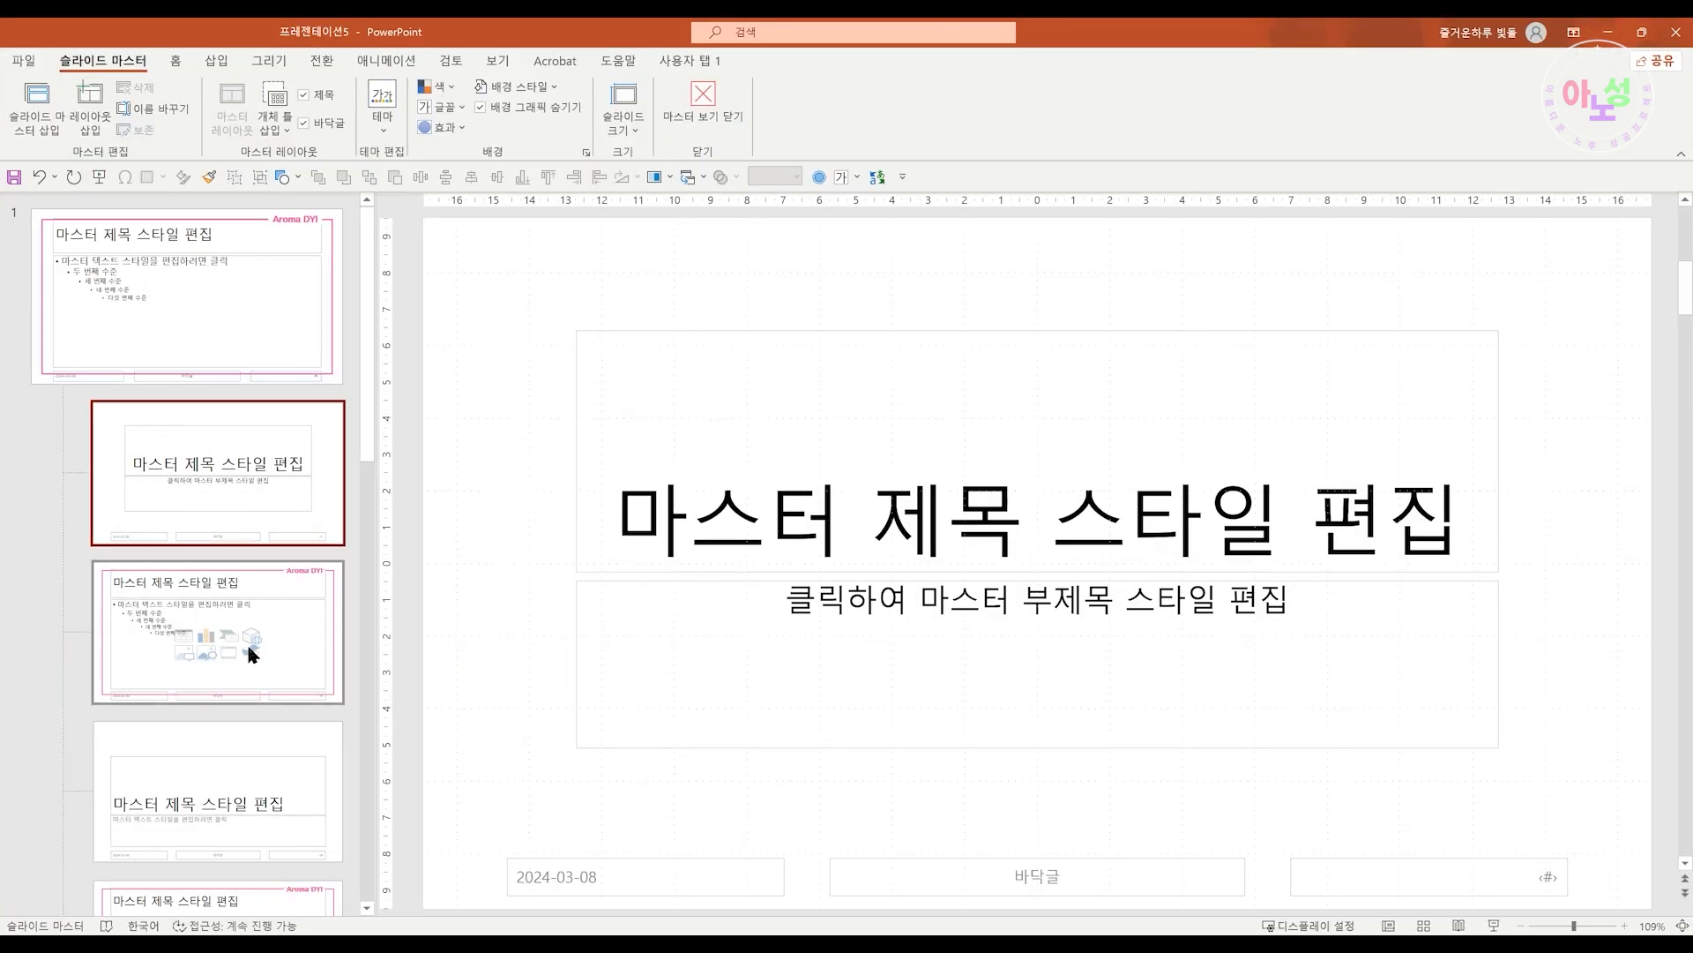
pyautogui.click(253, 654)
pyautogui.click(235, 764)
pyautogui.scroll(-2, 249, 767)
pyautogui.click(253, 751)
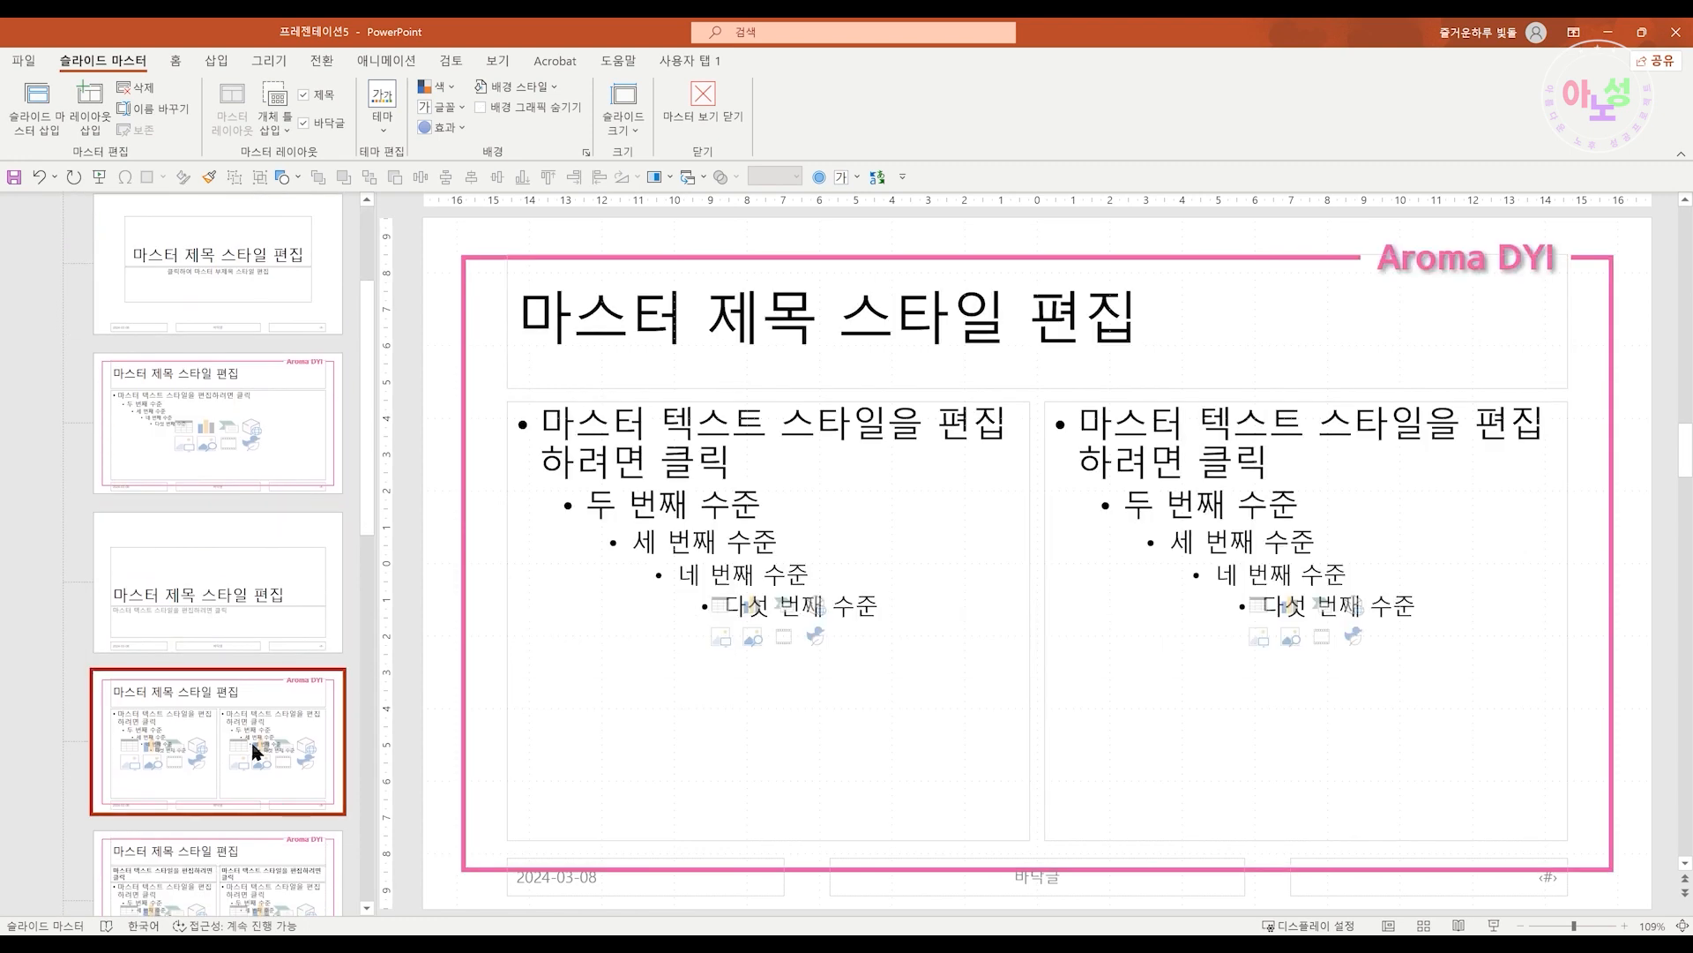
pyautogui.scroll(-2, 253, 745)
pyautogui.click(282, 588)
pyautogui.click(262, 745)
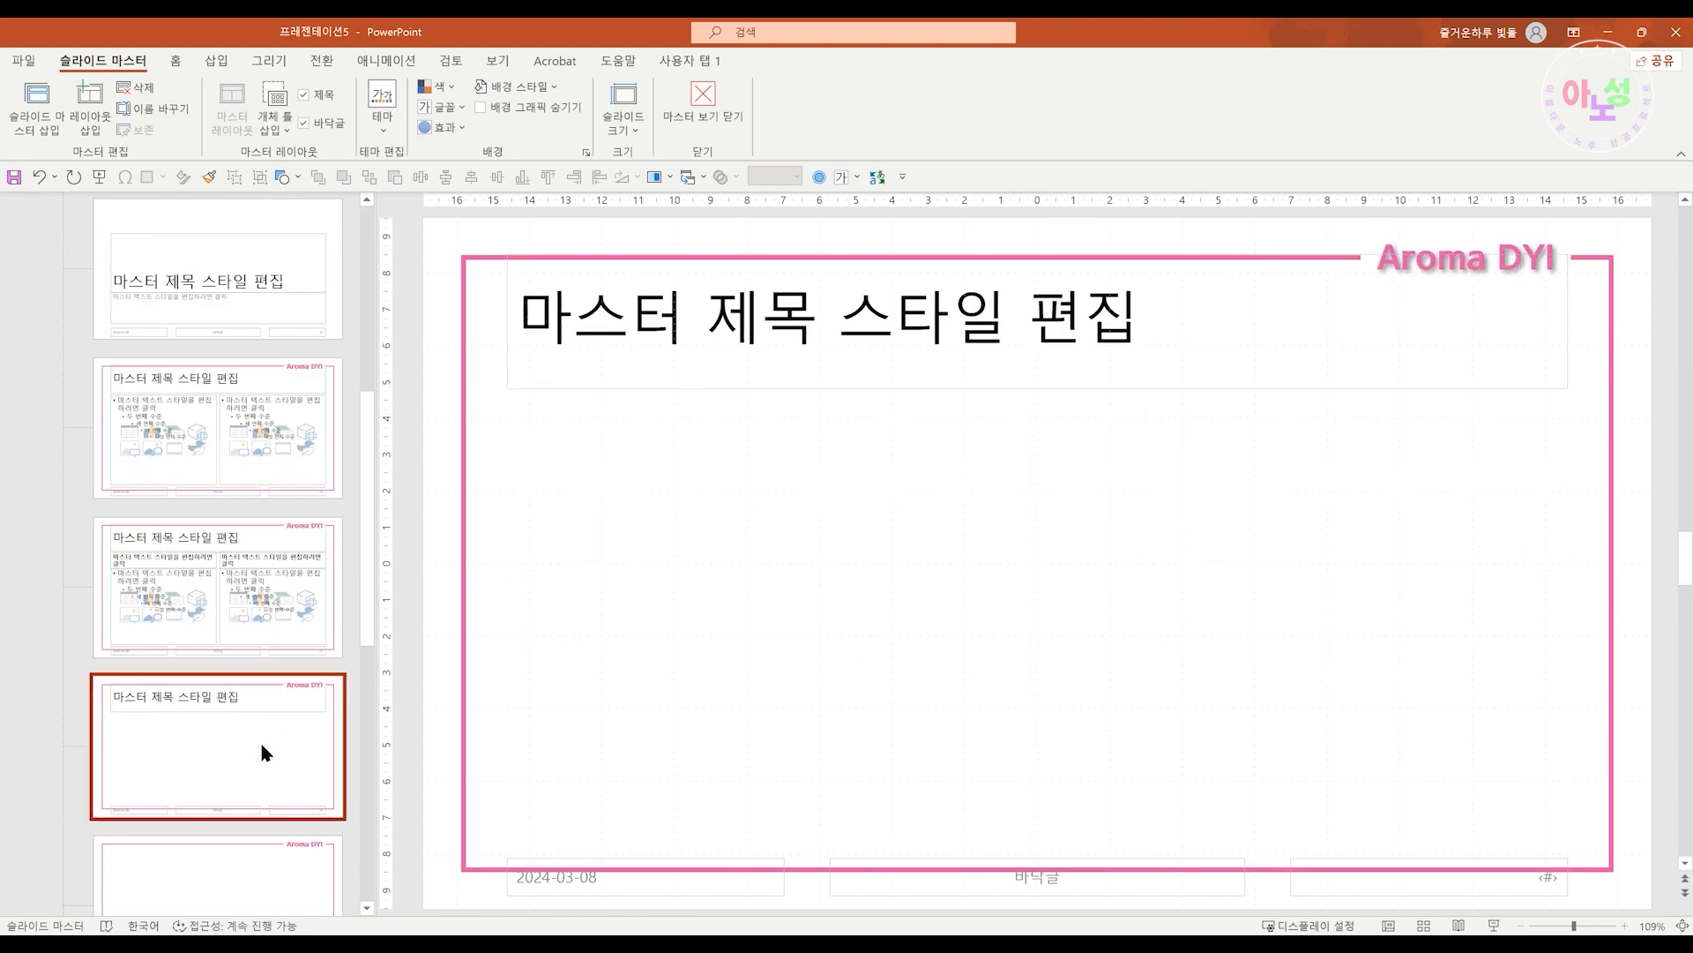
pyautogui.scroll(-5, 259, 740)
pyautogui.click(248, 521)
pyautogui.click(248, 666)
pyautogui.click(235, 799)
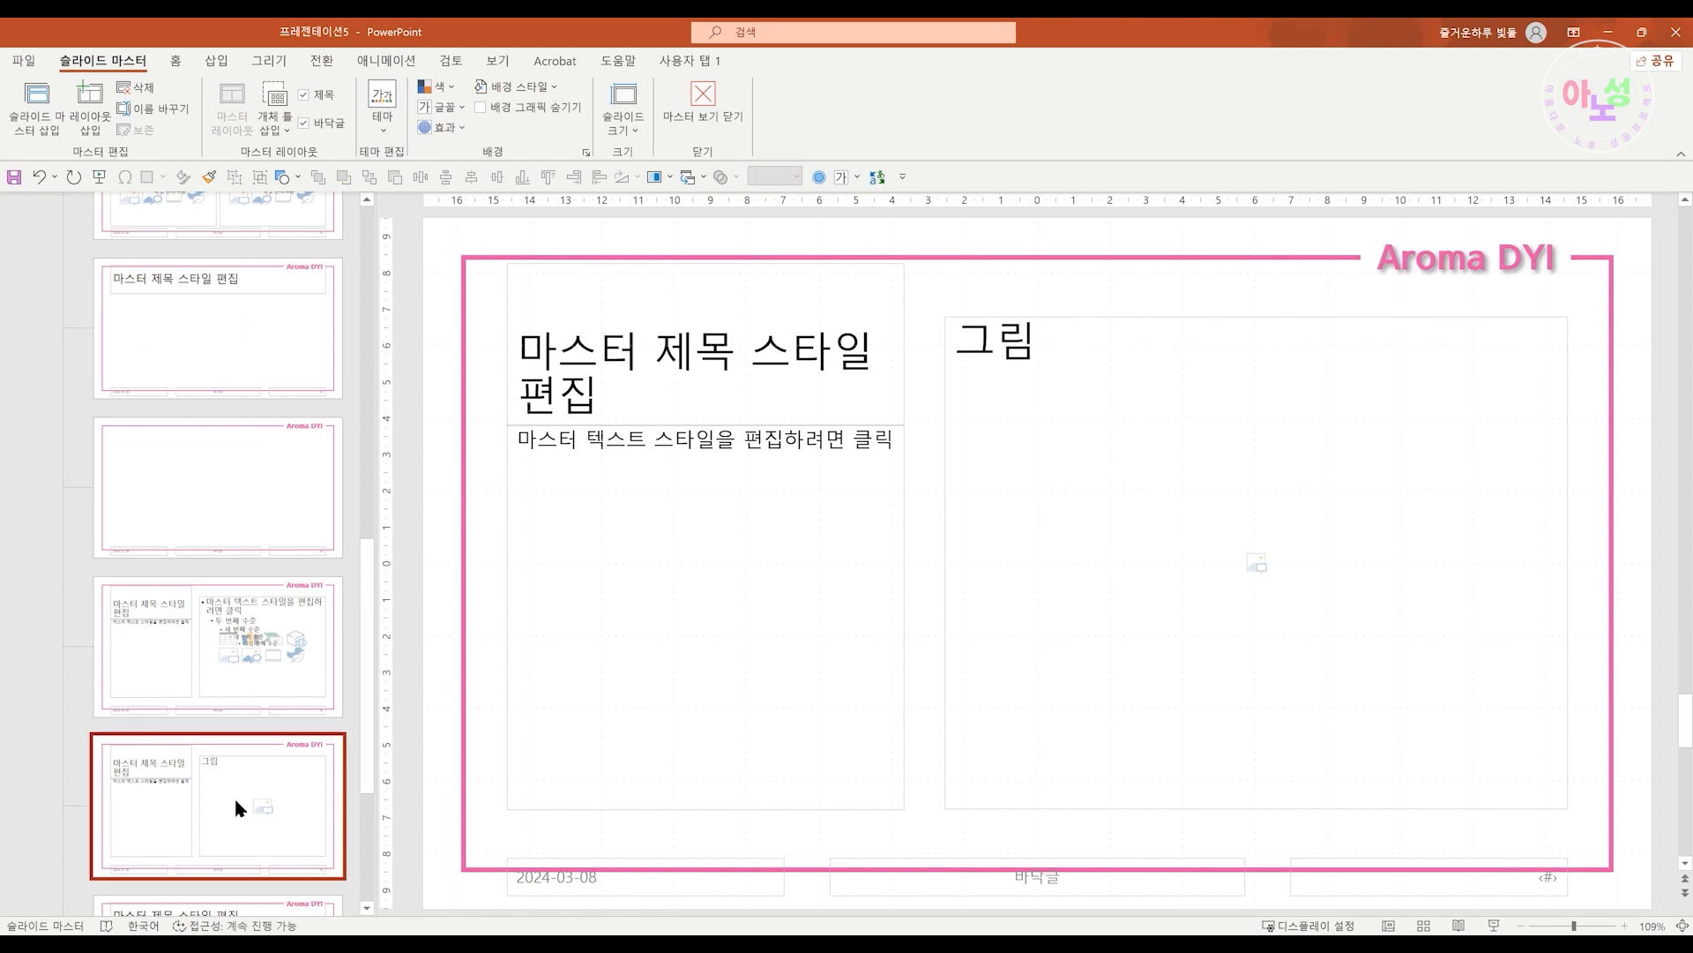
pyautogui.scroll(10, 234, 795)
pyautogui.click(235, 796)
pyautogui.click(261, 488)
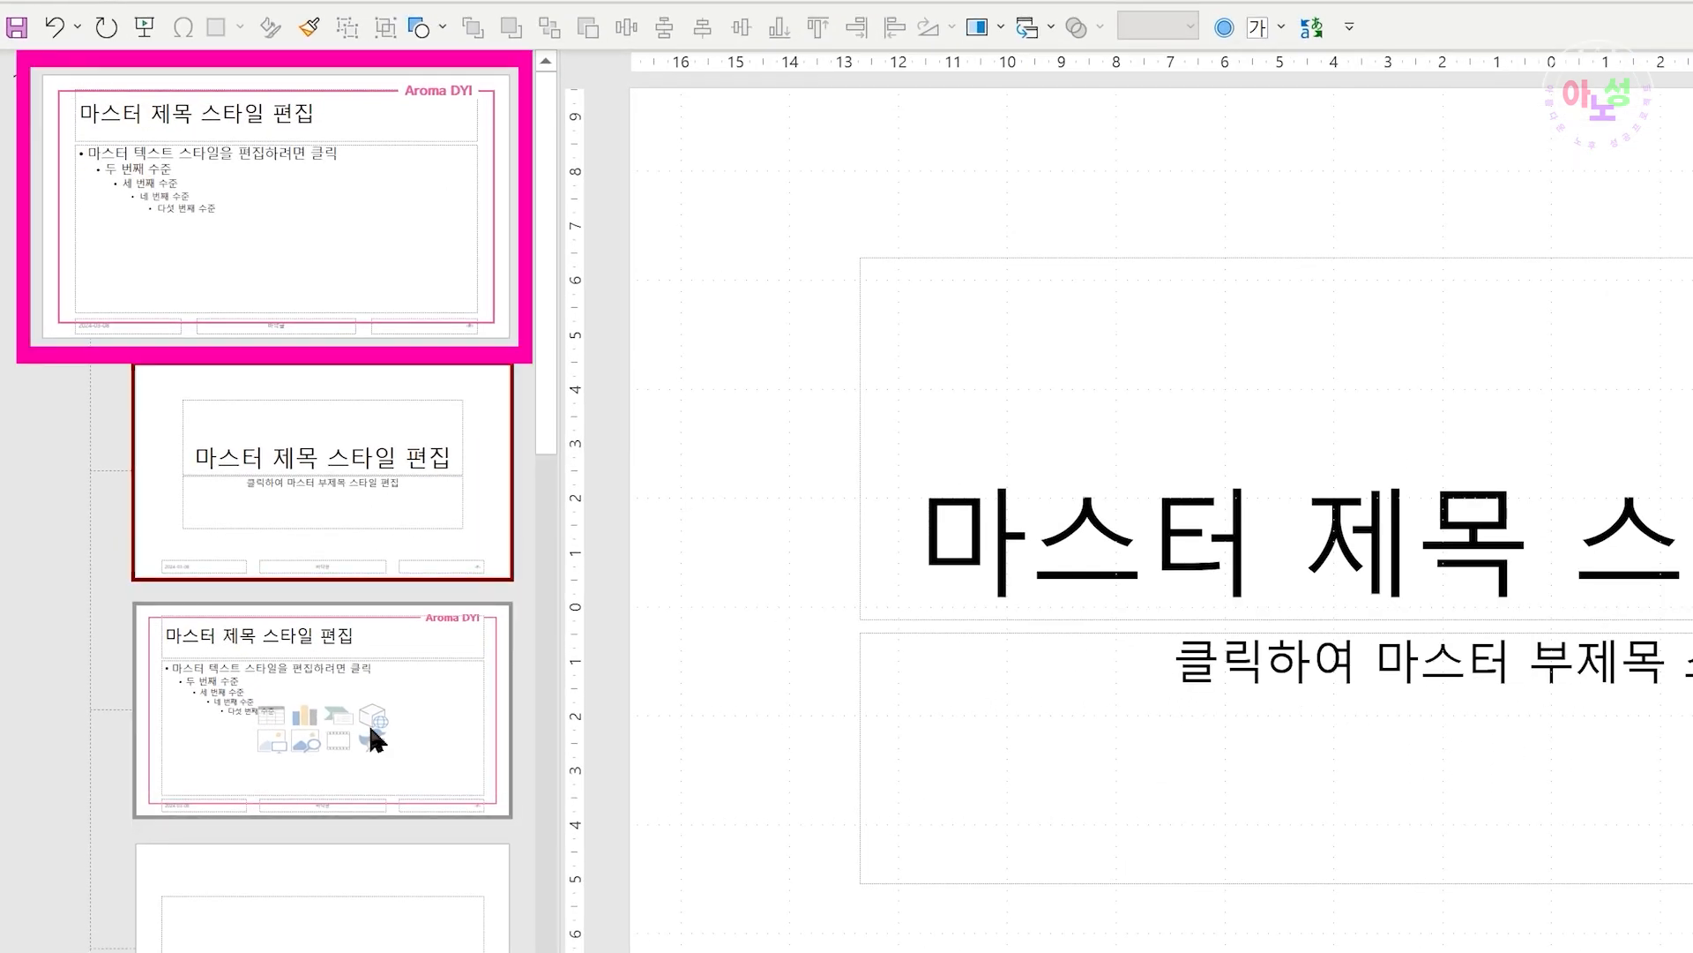
pyautogui.click(373, 741)
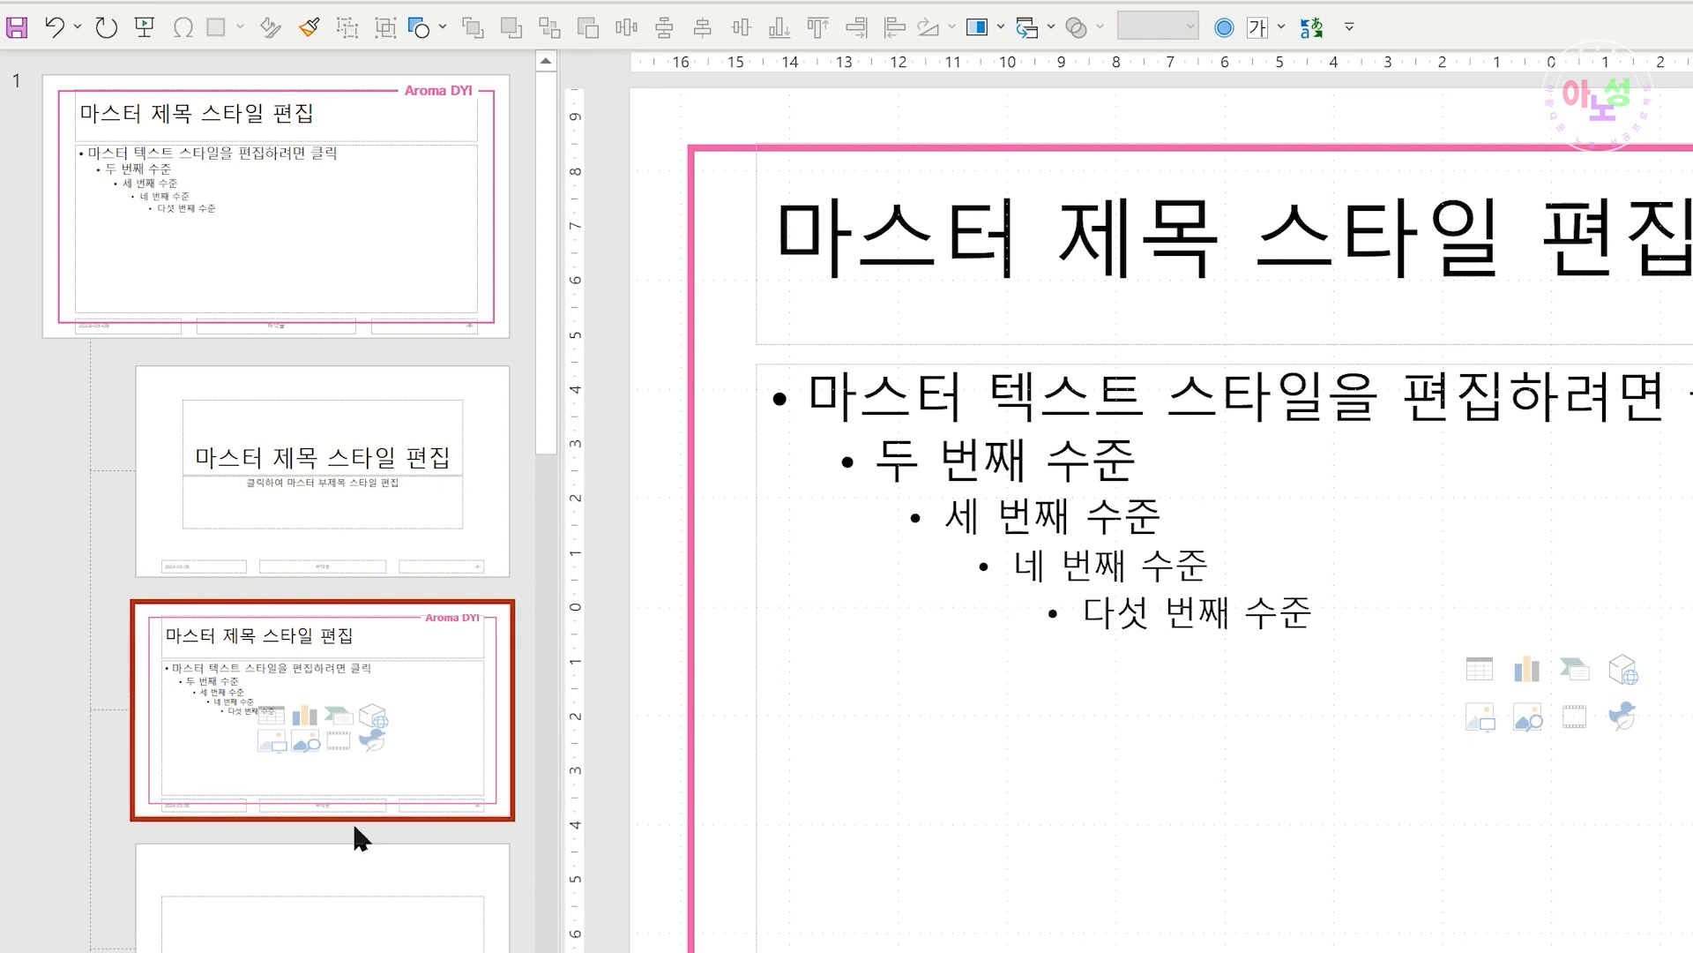
pyautogui.click(351, 884)
pyautogui.scroll(-3, 360, 891)
pyautogui.click(365, 882)
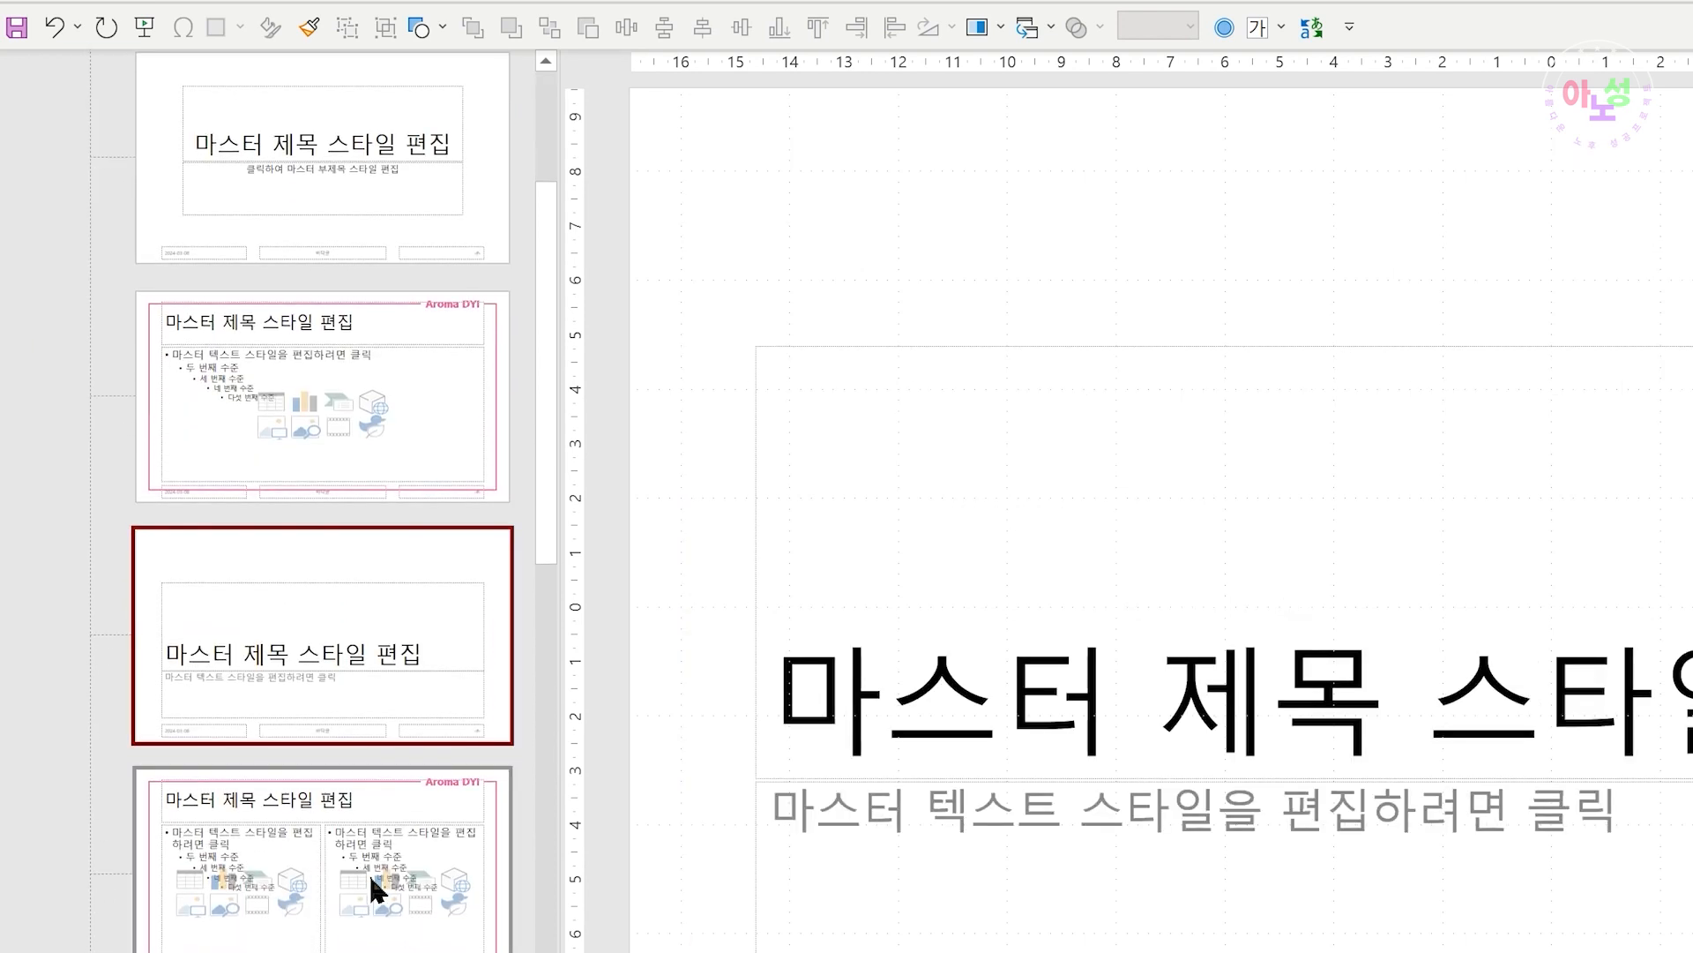
pyautogui.scroll(-5, 365, 882)
pyautogui.click(387, 875)
pyautogui.scroll(-6, 379, 793)
pyautogui.click(363, 538)
pyautogui.click(360, 746)
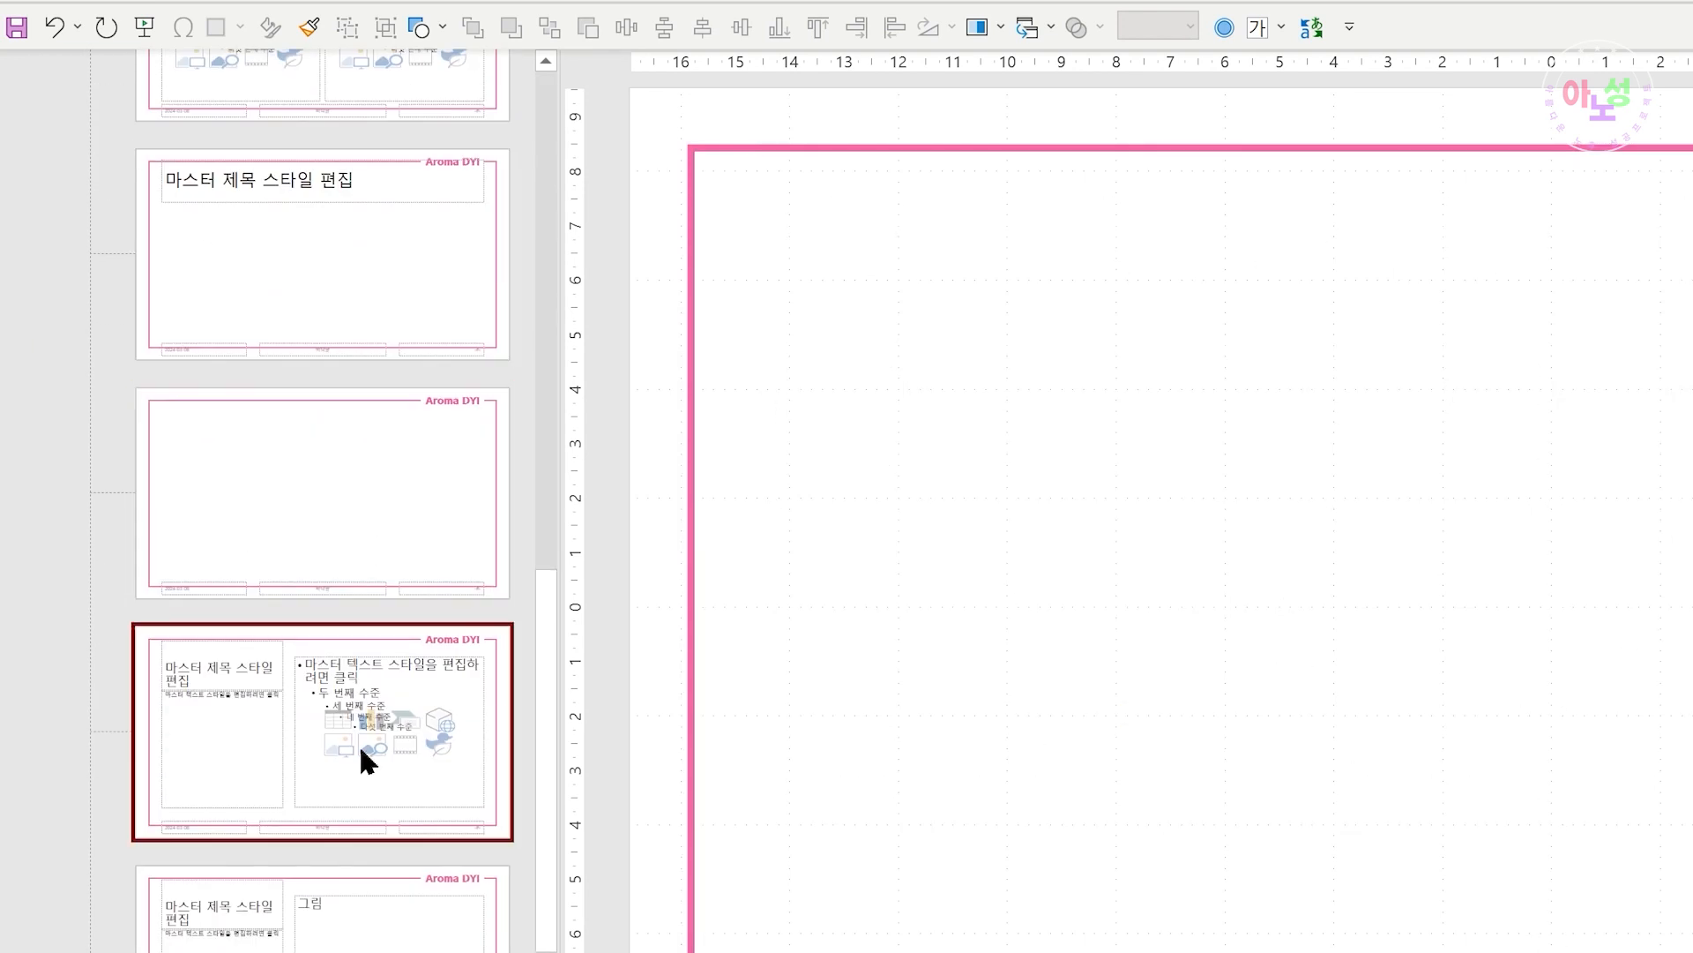
pyautogui.click(360, 913)
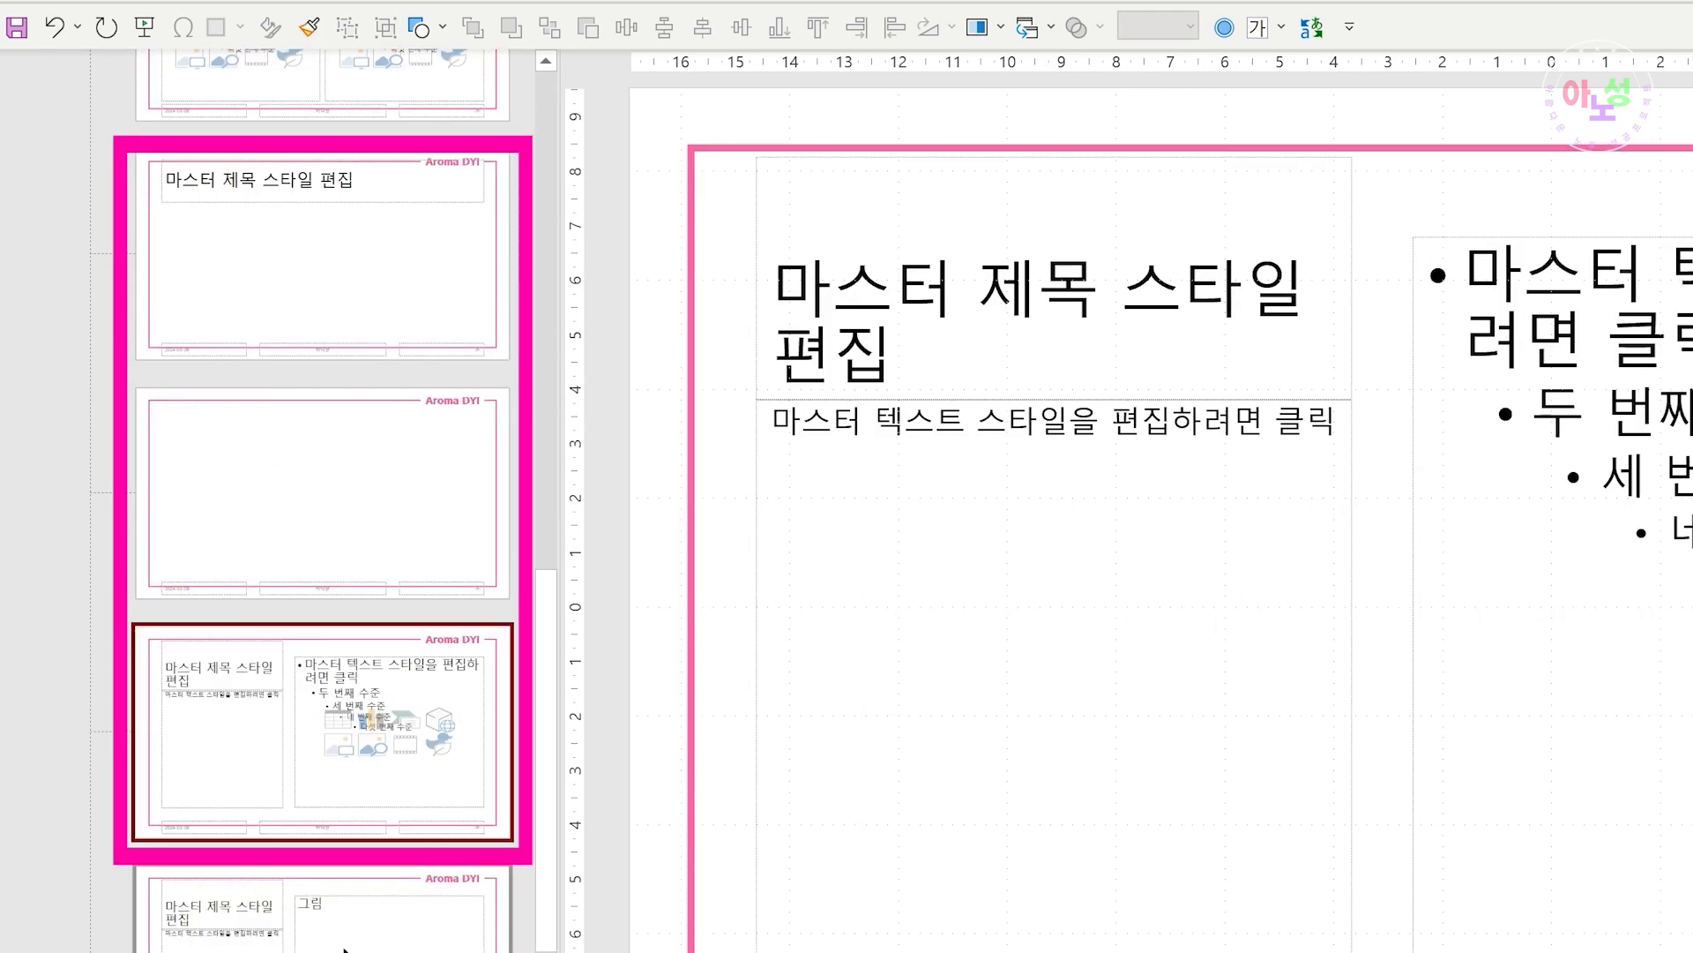
pyautogui.click(360, 913)
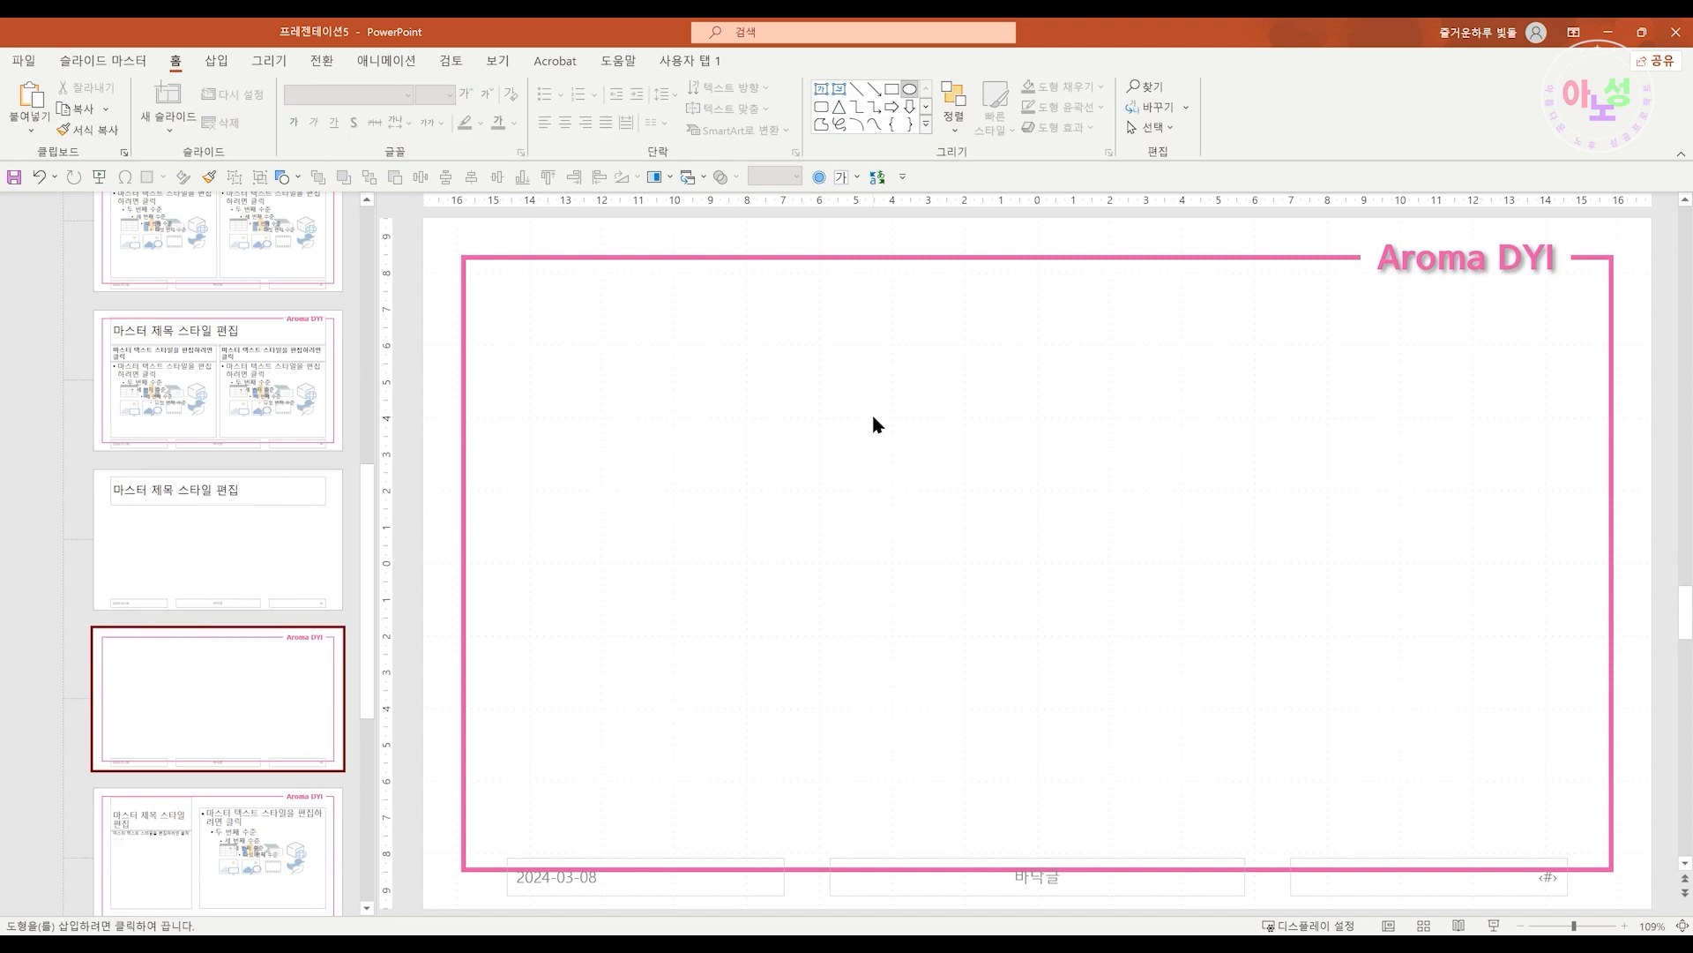
# Draw a circle about 9.22 cm wide on the Blank layout and center it on the slide
pyautogui.moveTo(873, 423); pyautogui.dragTo(1216, 748)
pyautogui.moveTo(1093, 647); pyautogui.dragTo(1107, 611)
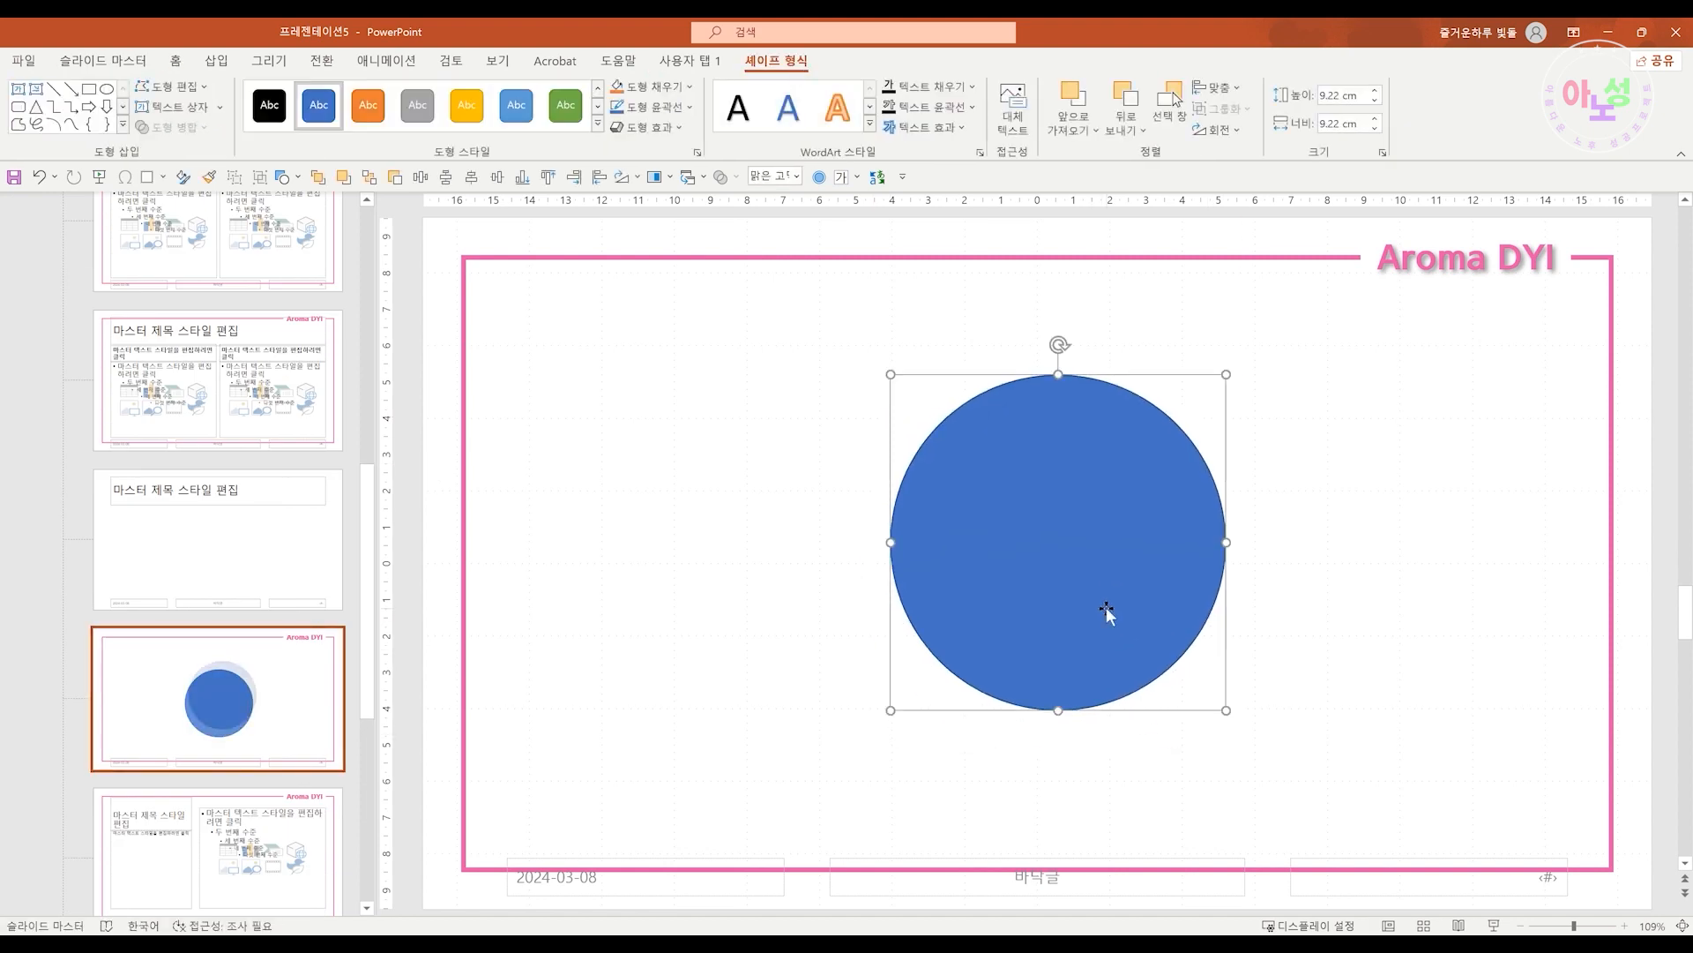
pyautogui.click(471, 176)
pyautogui.click(446, 176)
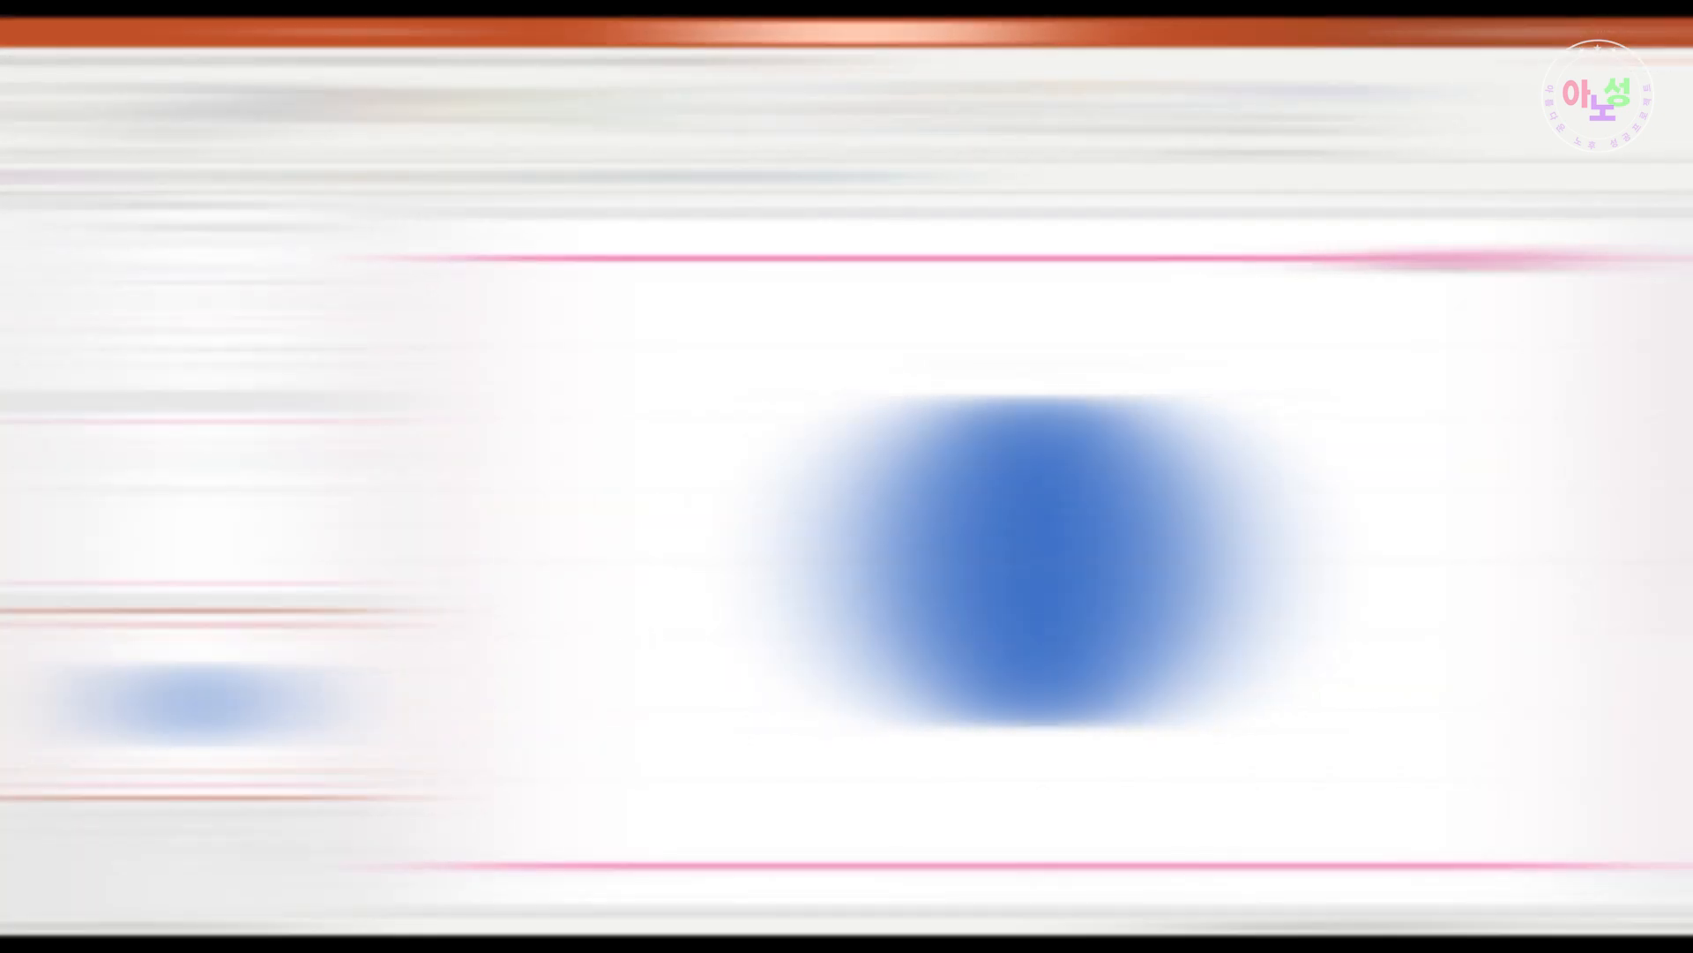
# Insert new slides from the layout gallery, including one based on the Blank layout with the circle
pyautogui.click(168, 114)
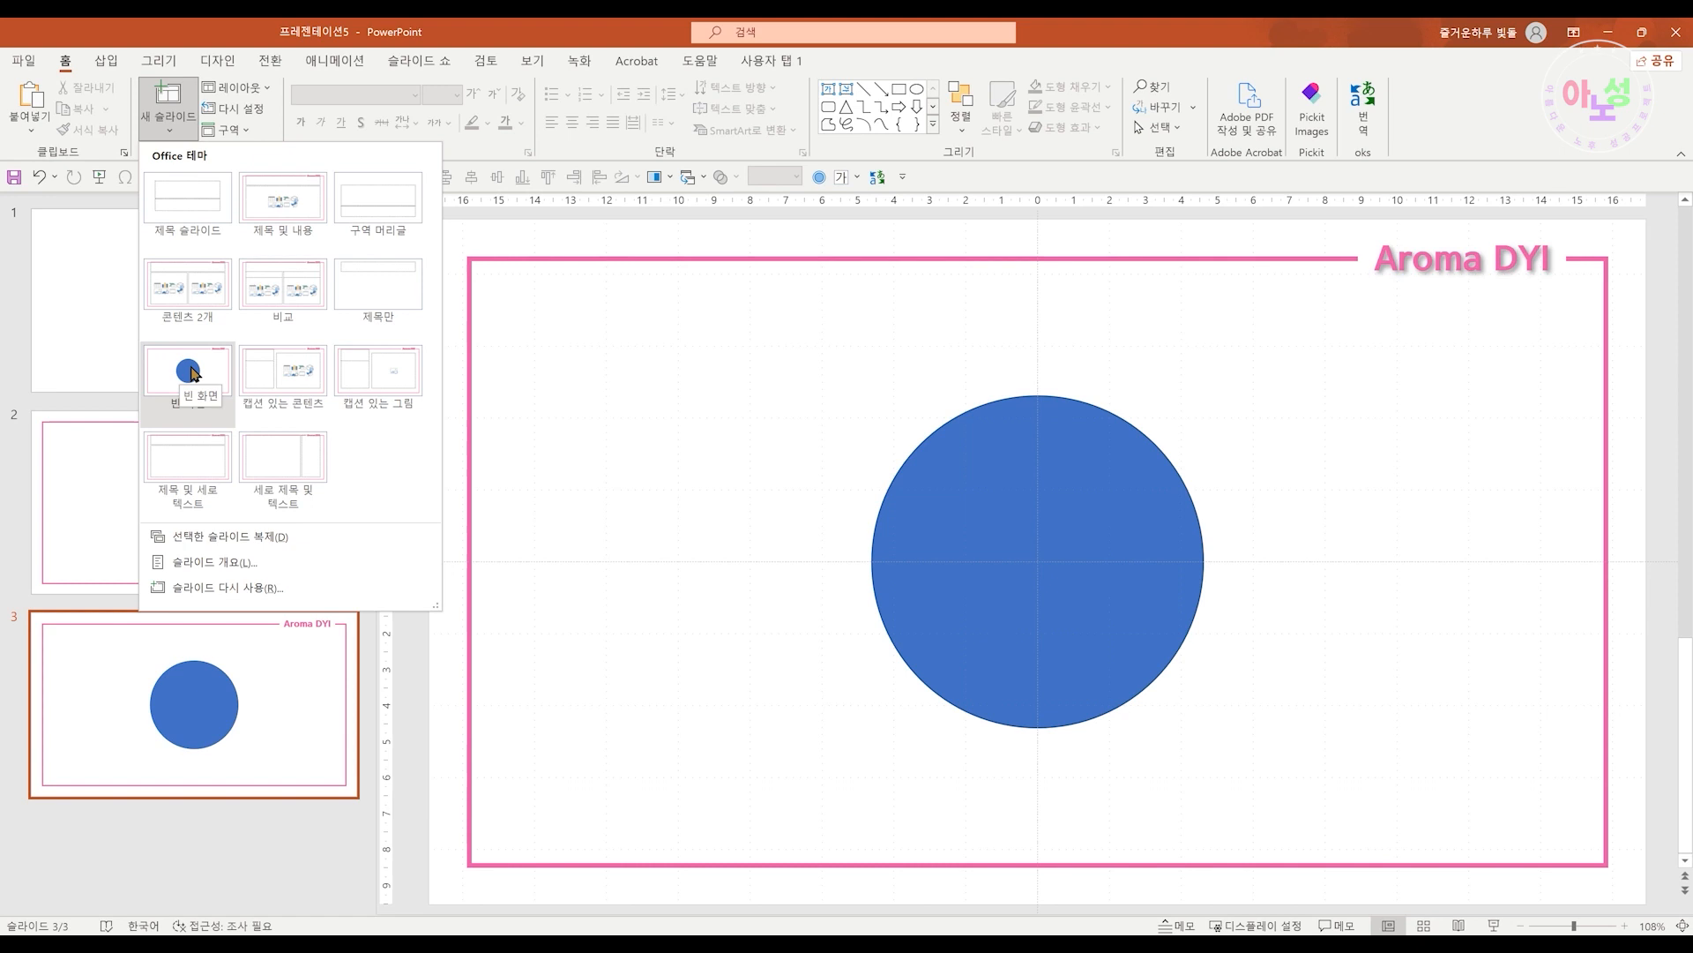
pyautogui.click(191, 373)
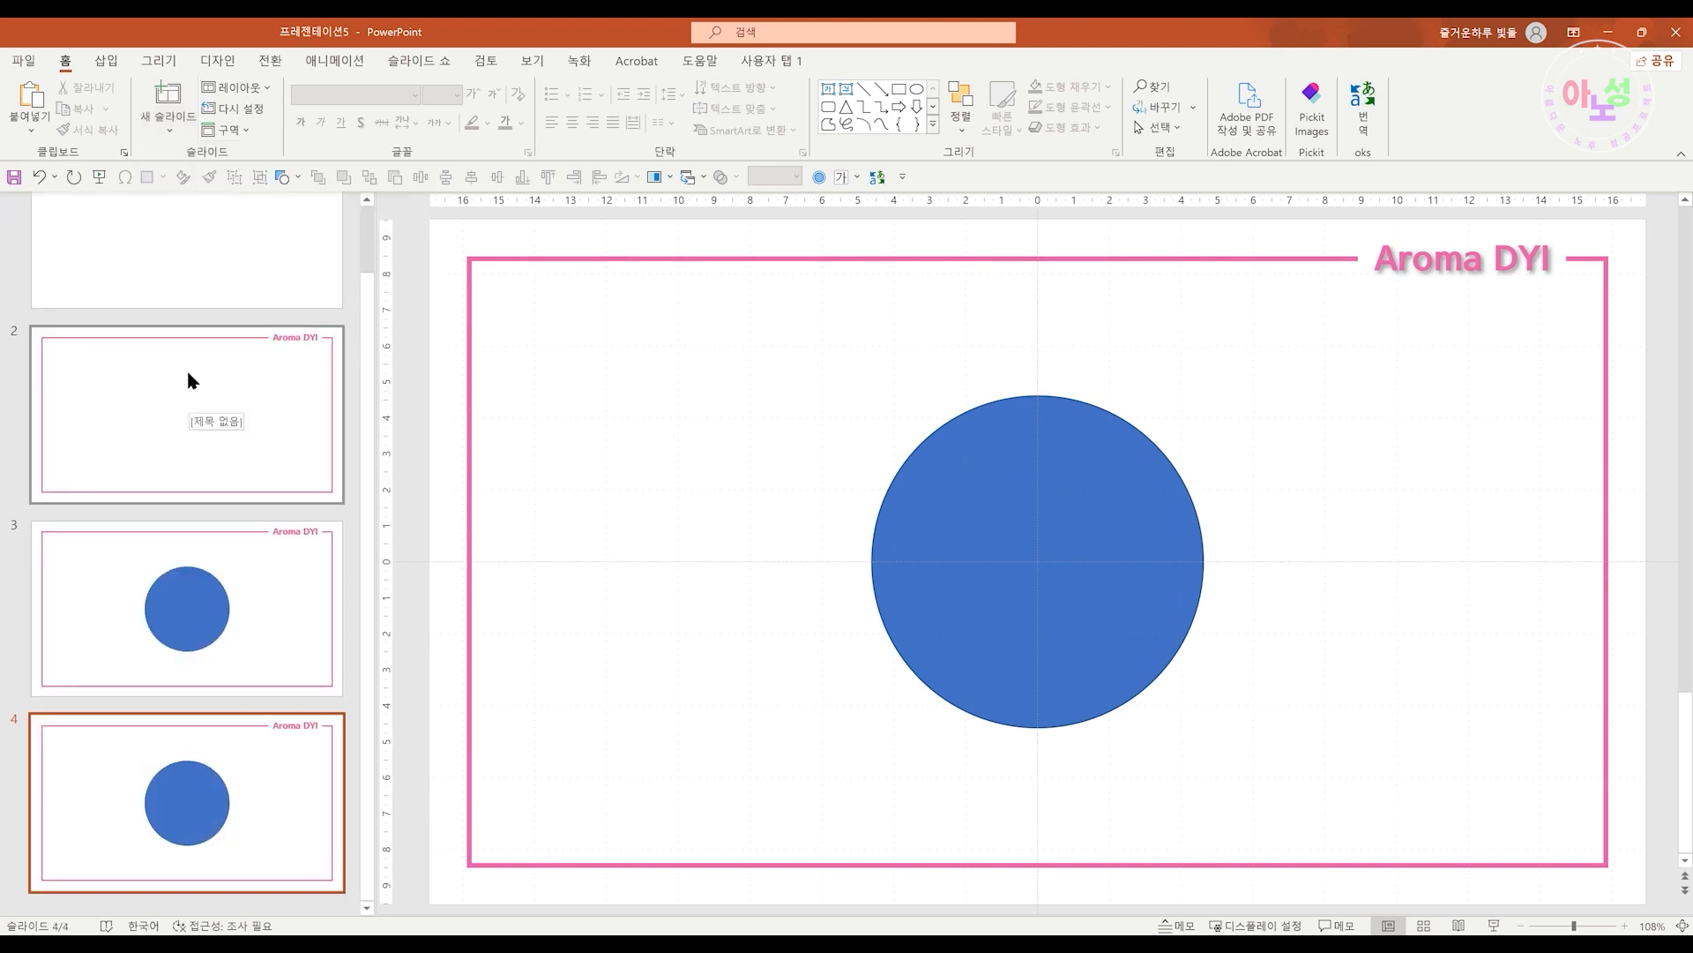
pyautogui.click(167, 117)
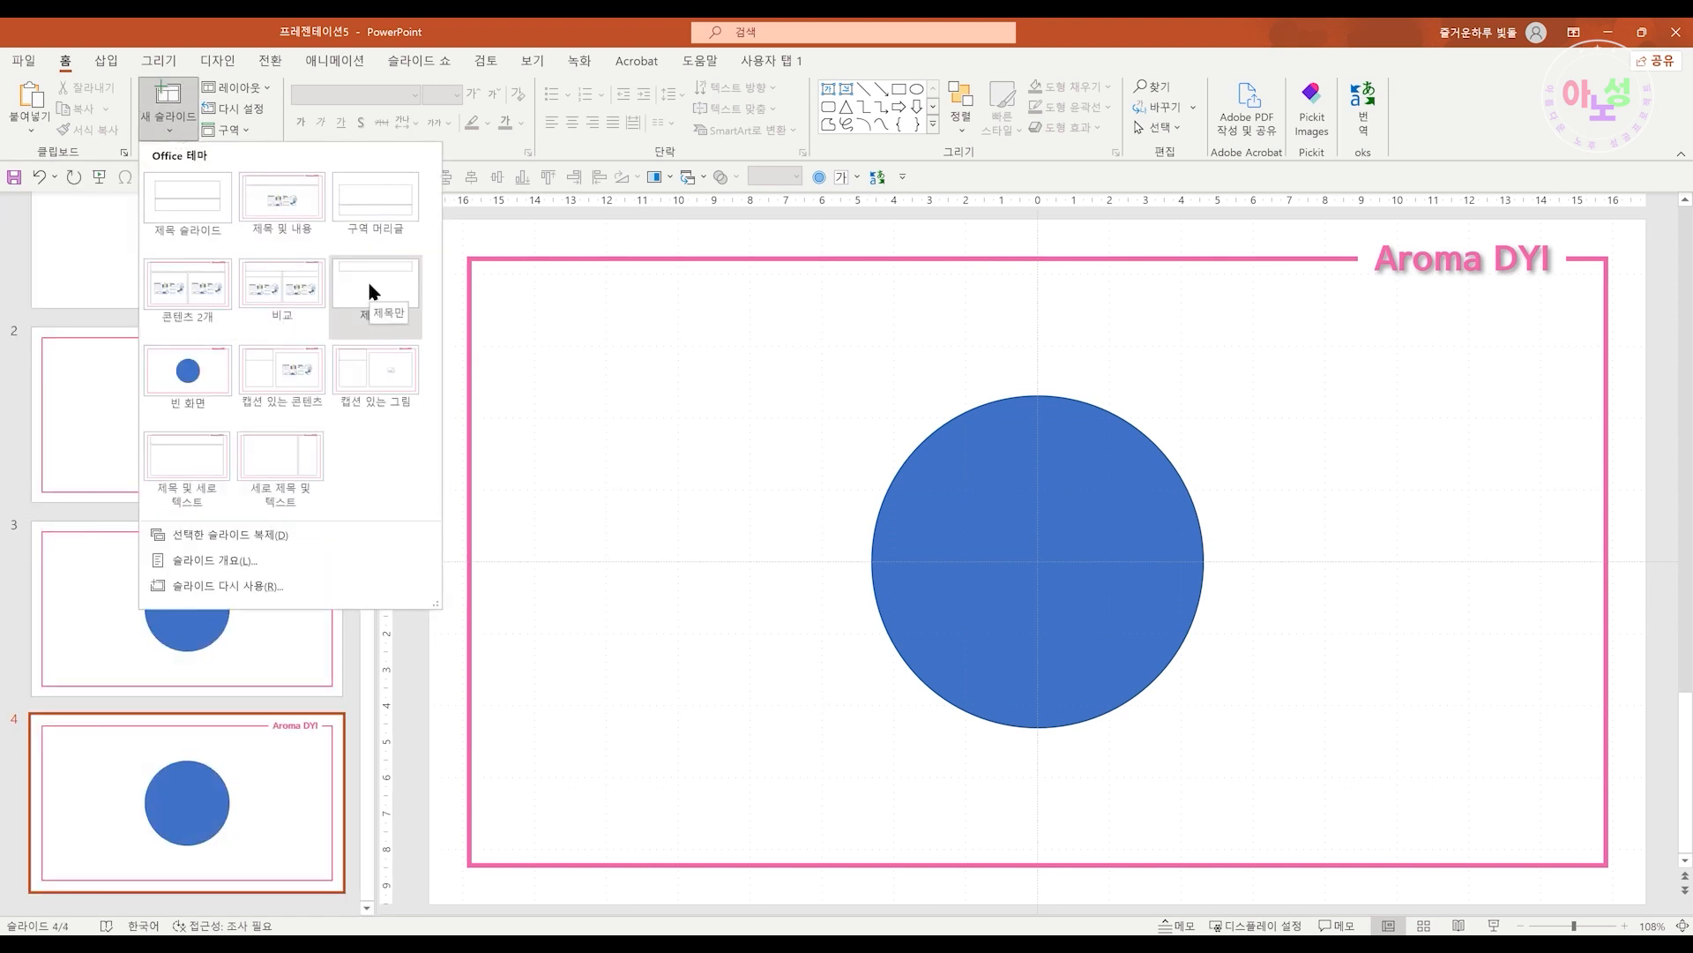
pyautogui.click(212, 452)
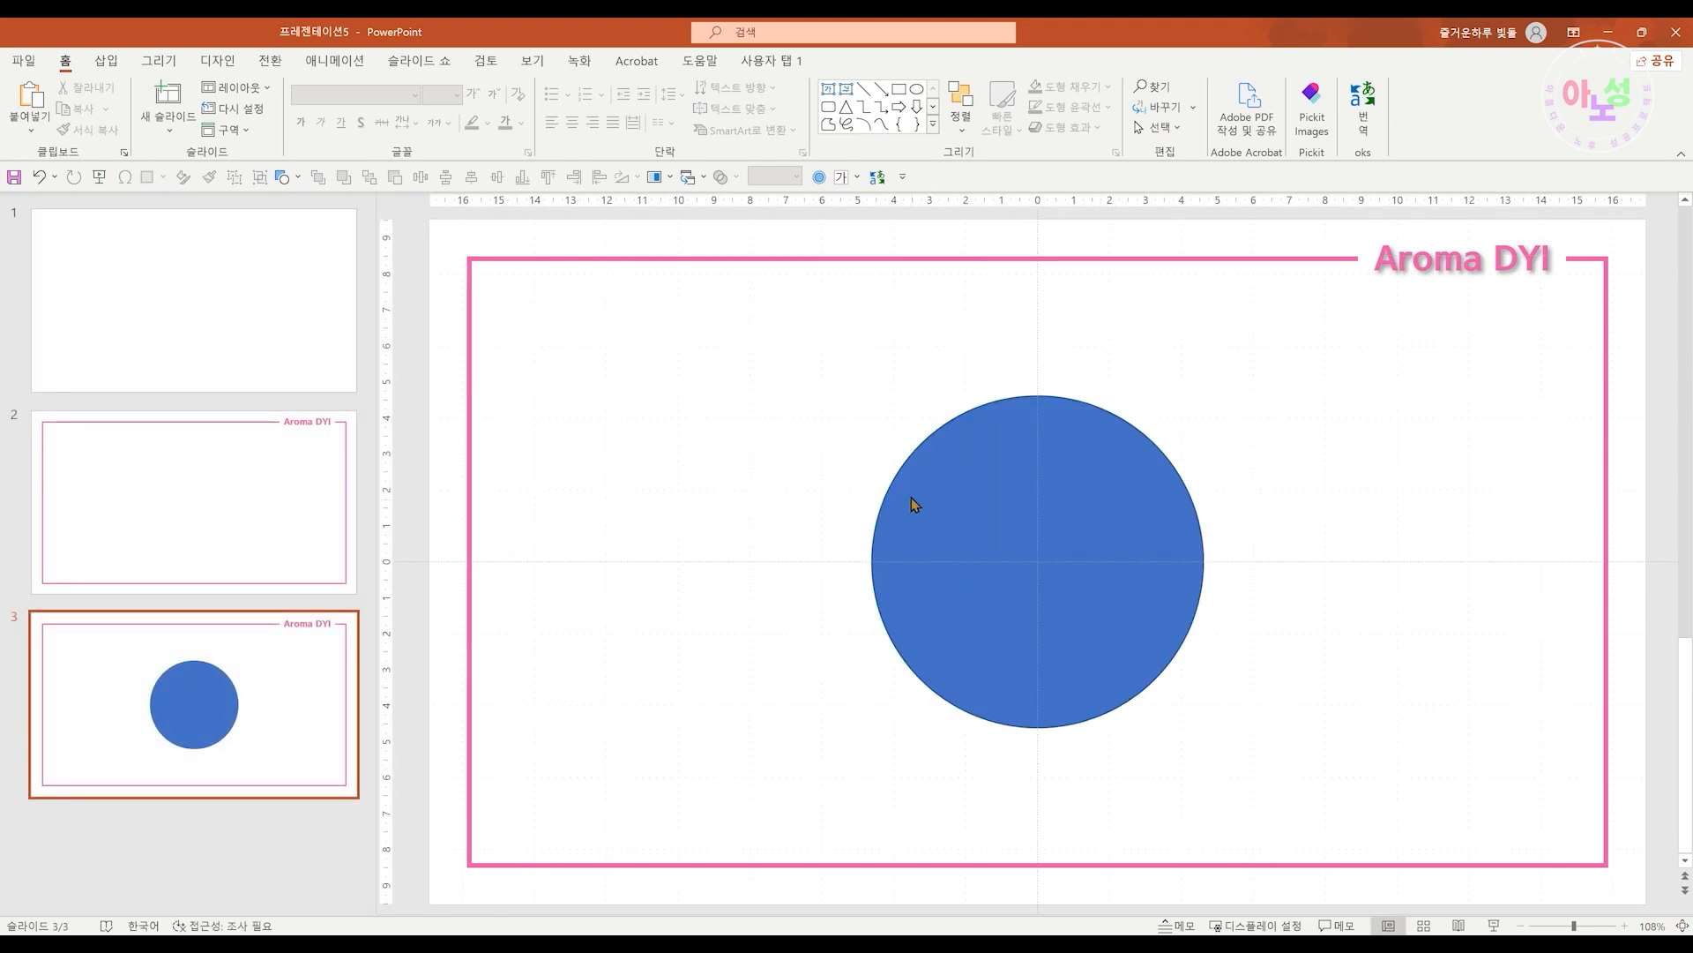
# Paste the Aroma DYI slides from another presentation after slide 3
pyautogui.moveTo(1044, 601); pyautogui.dragTo(1045, 601)
pyautogui.moveTo(817, 383); pyautogui.dragTo(1342, 802)
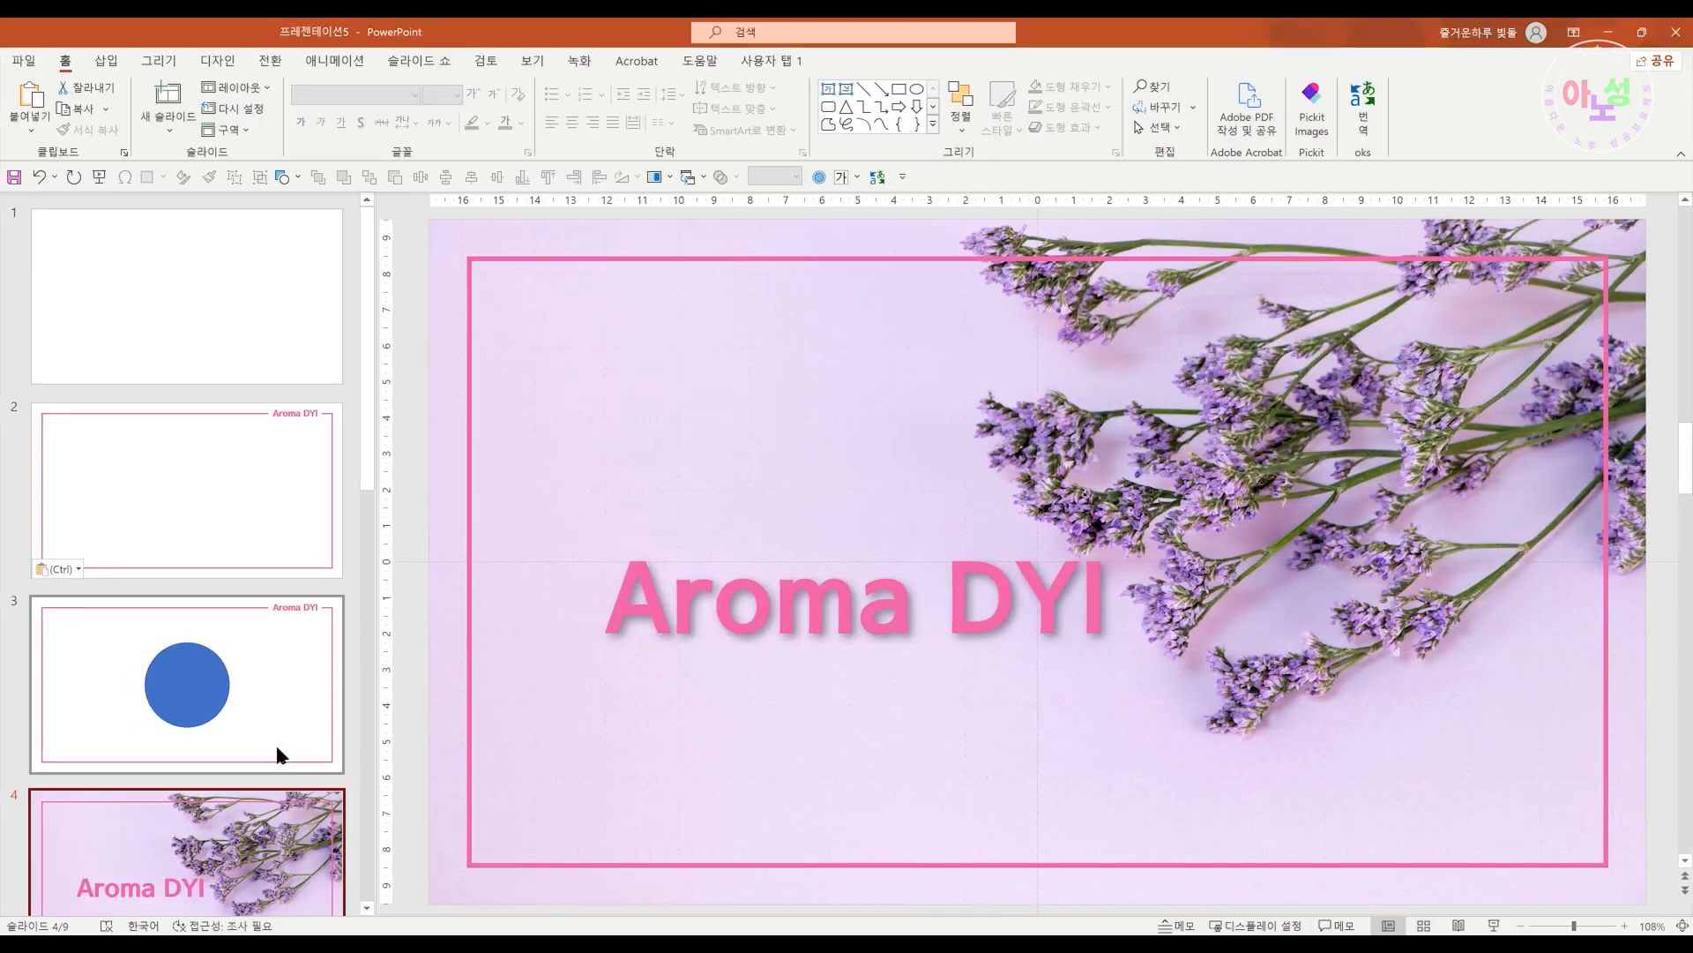
pyautogui.scroll(-10, 276, 749)
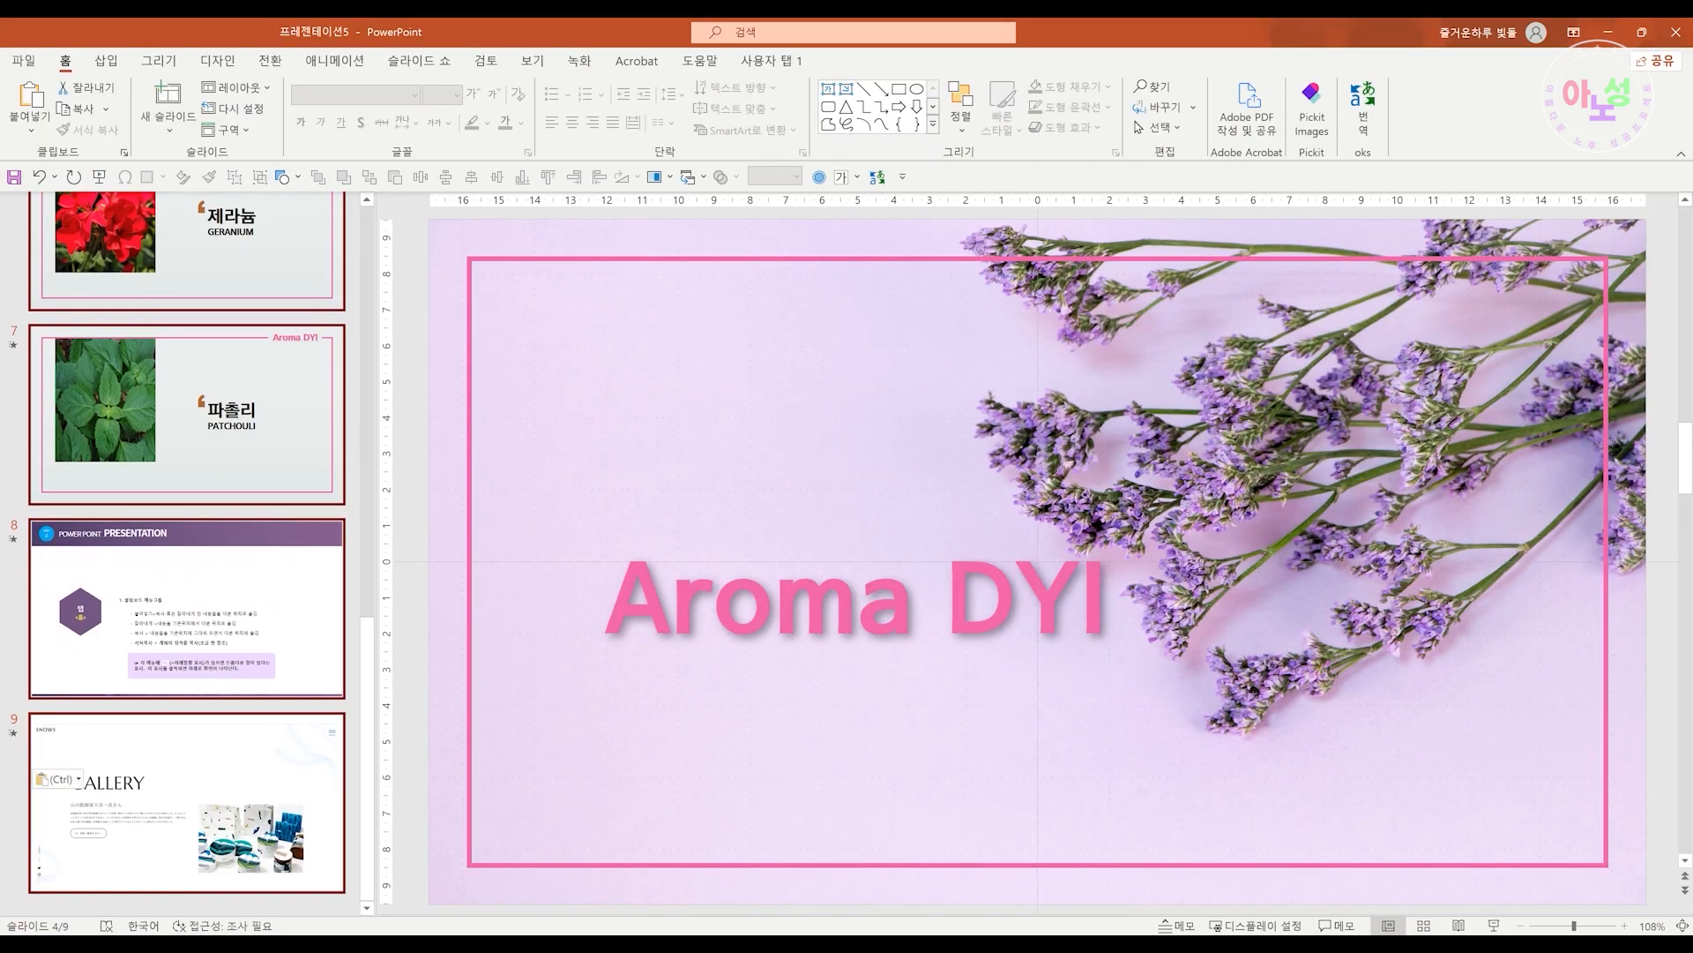
# Switch to Slide Master view and insert a second, new slide master
pyautogui.click(1389, 925)
pyautogui.click(169, 130)
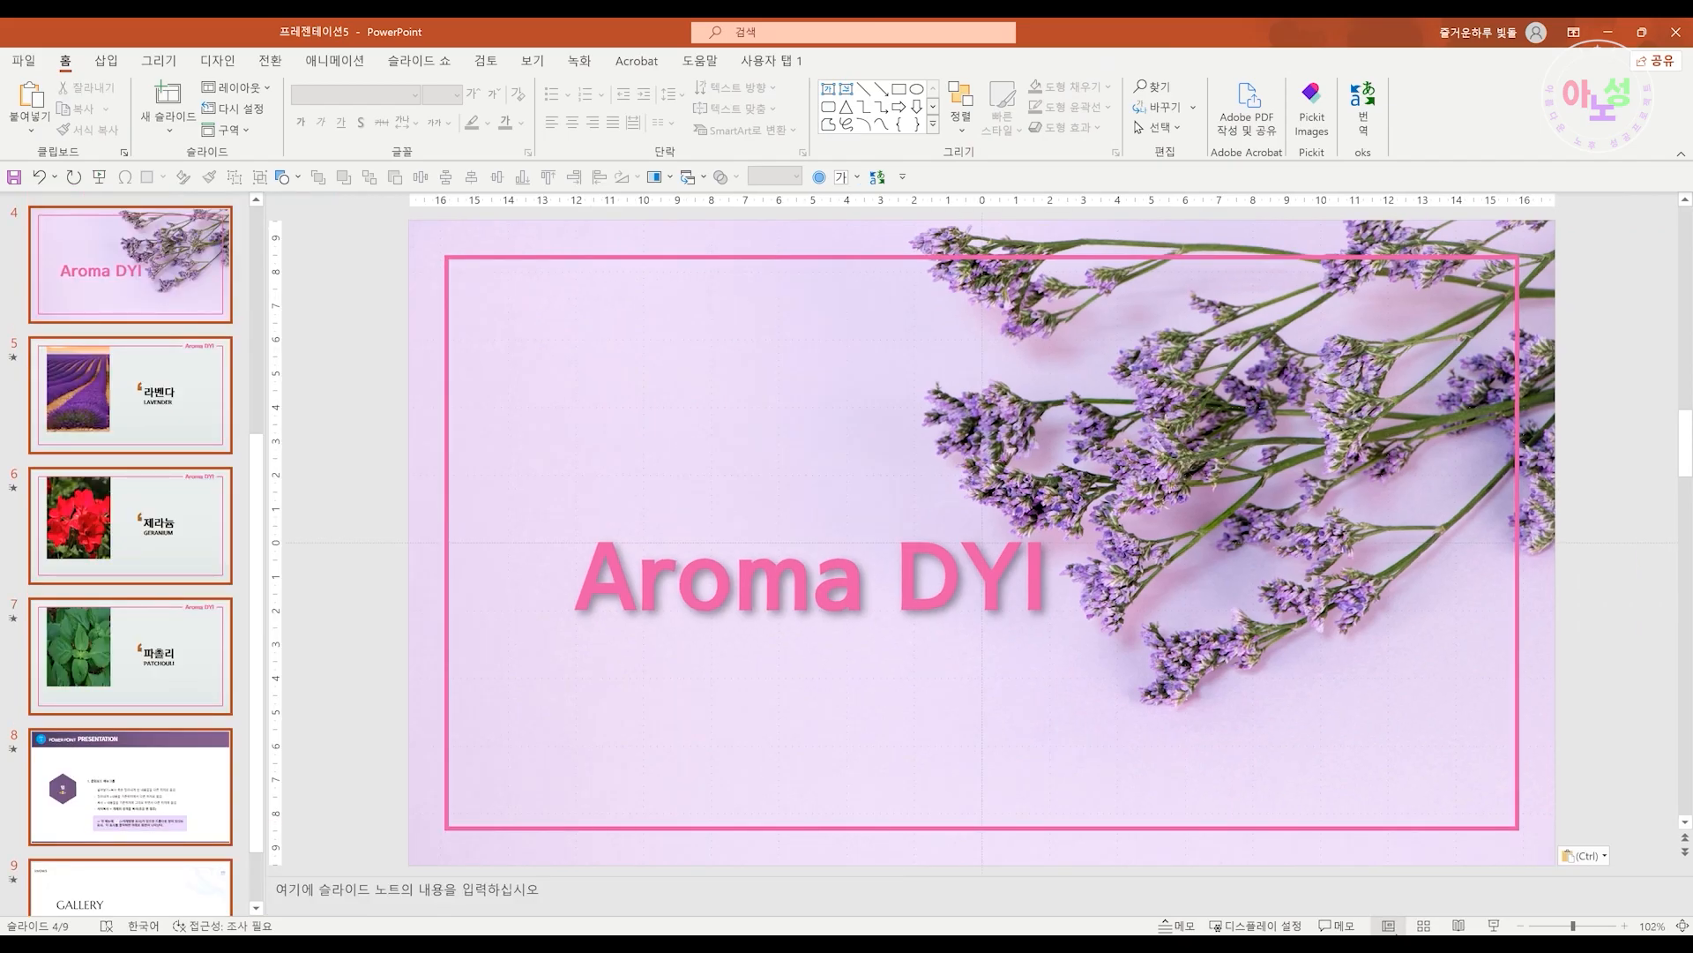
pyautogui.keyDown('shift'); pyautogui.click(1388, 926); pyautogui.keyUp('shift')
pyautogui.moveTo(351, 435); pyautogui.dragTo(352, 887)
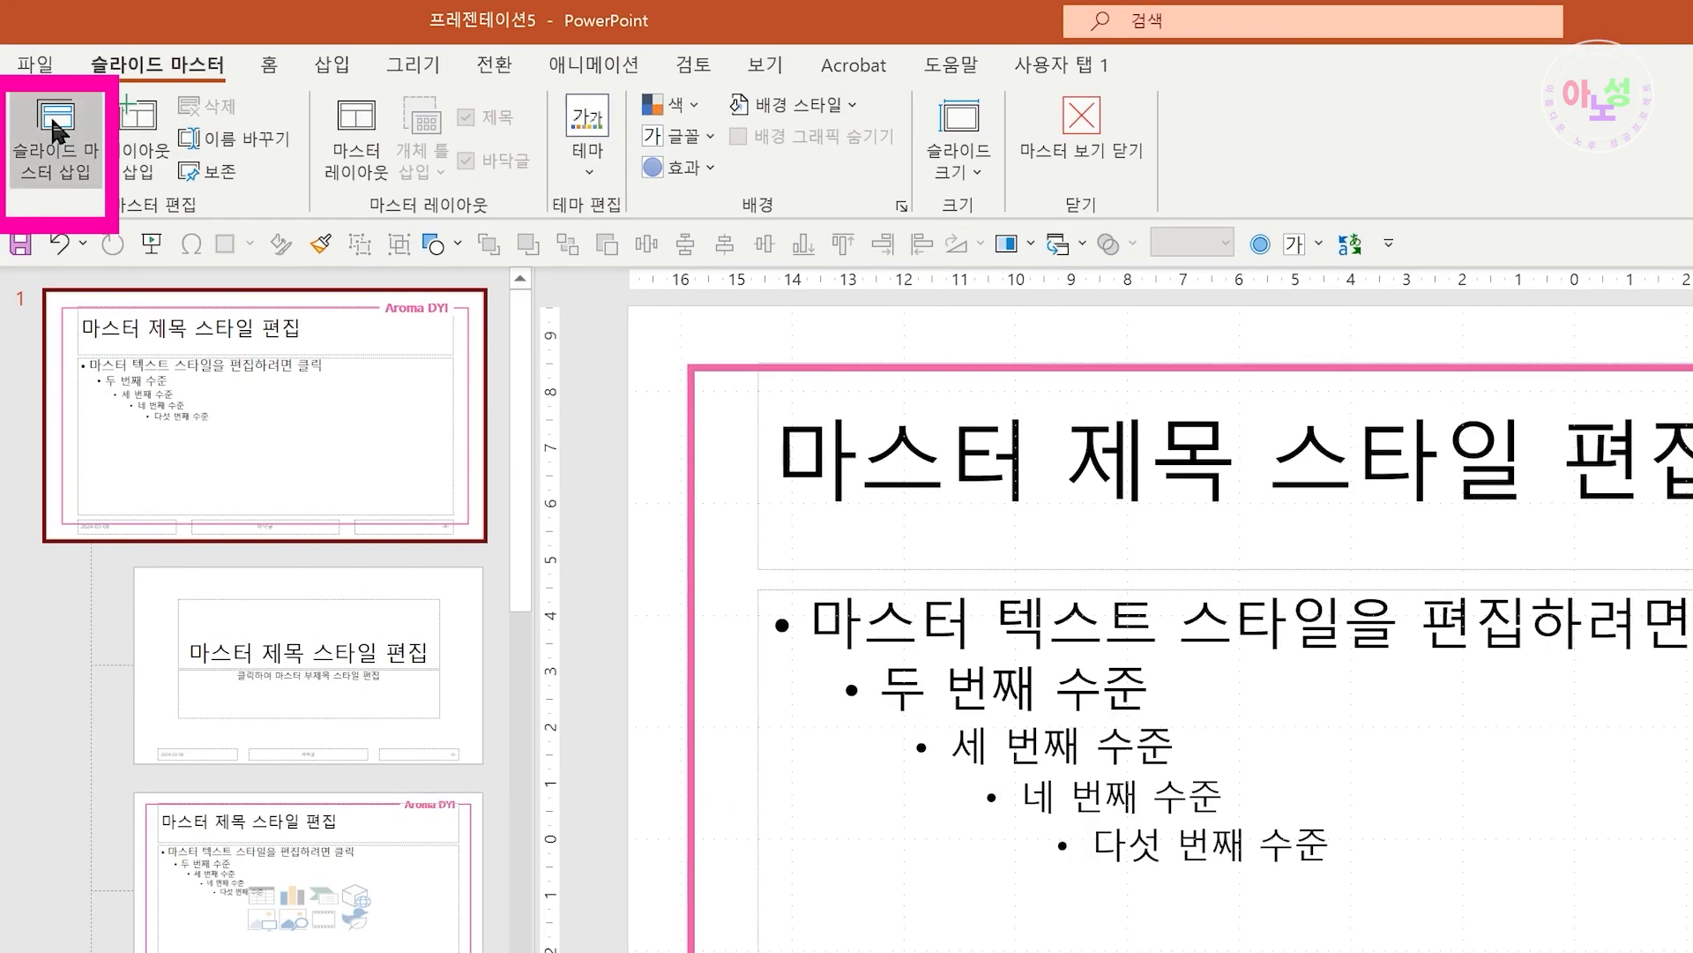
pyautogui.click(37, 104)
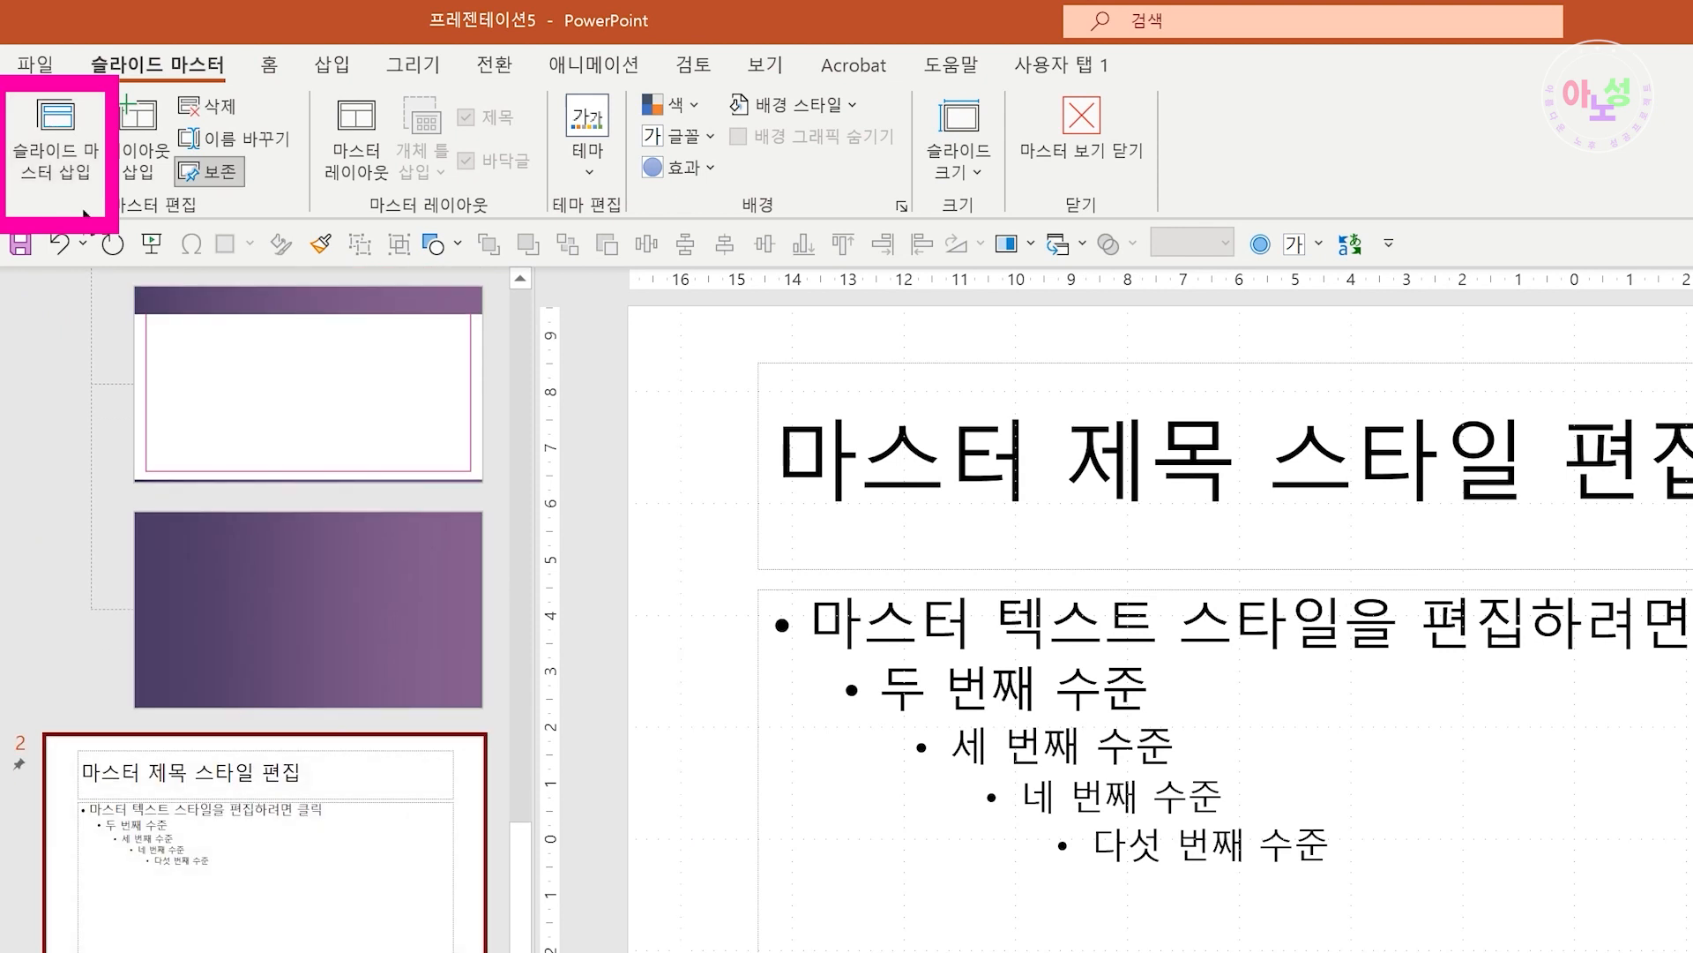
pyautogui.scroll(-5, 331, 874)
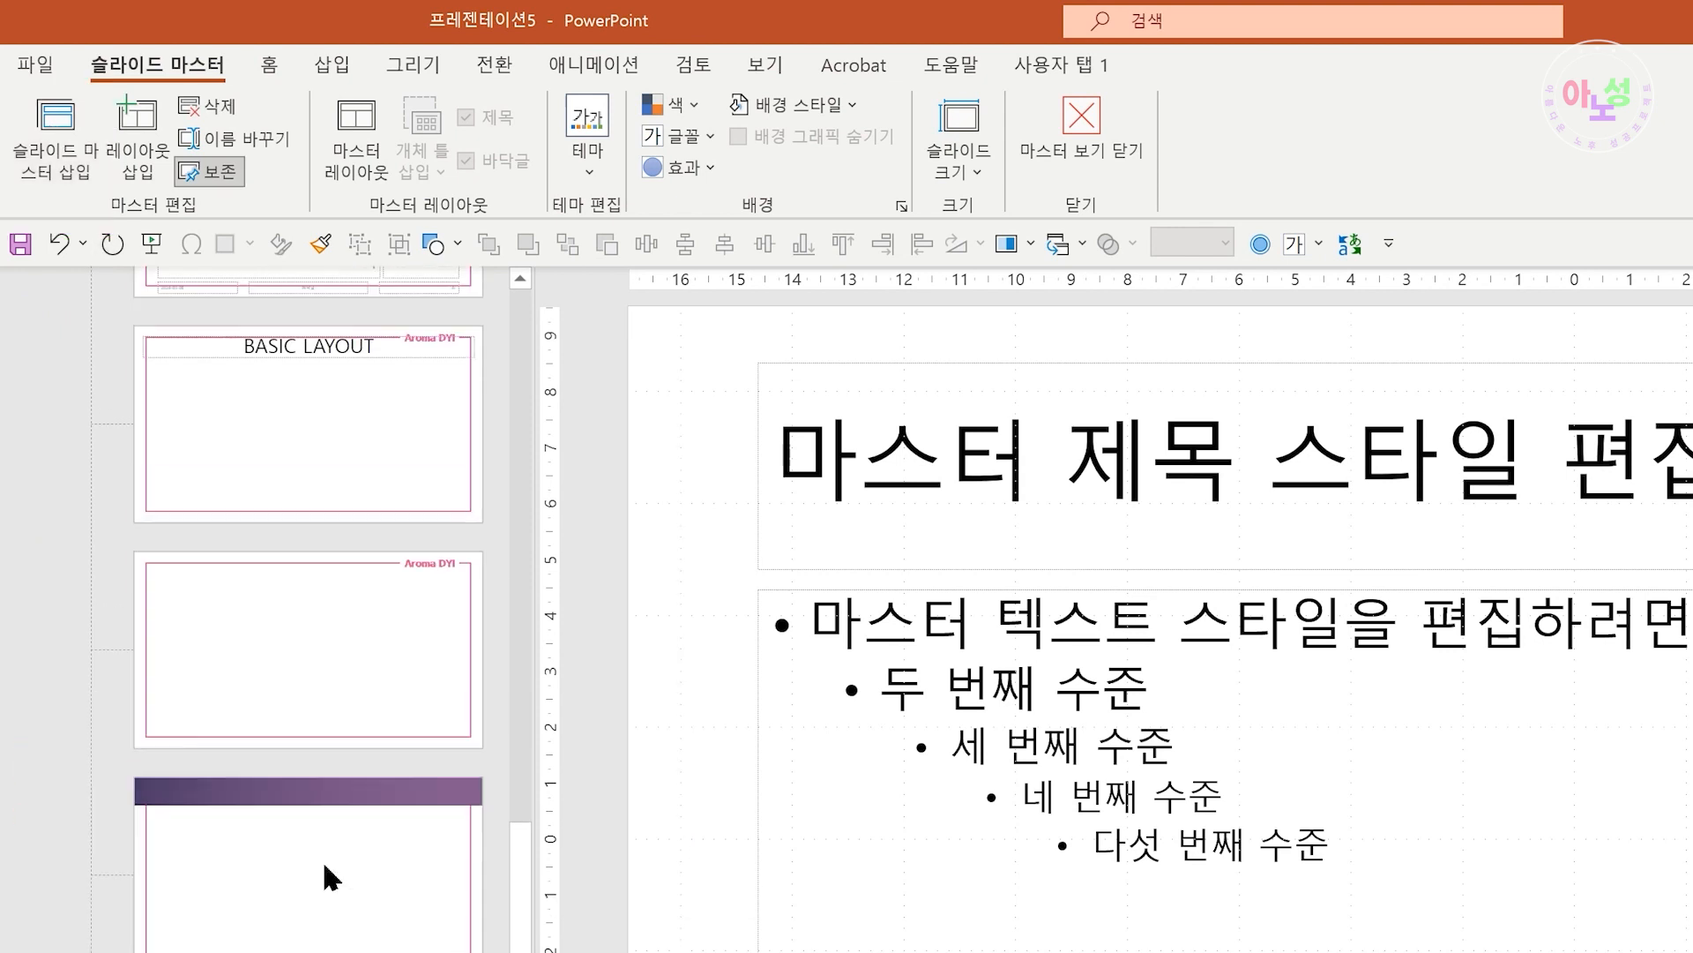
pyautogui.scroll(10, 340, 873)
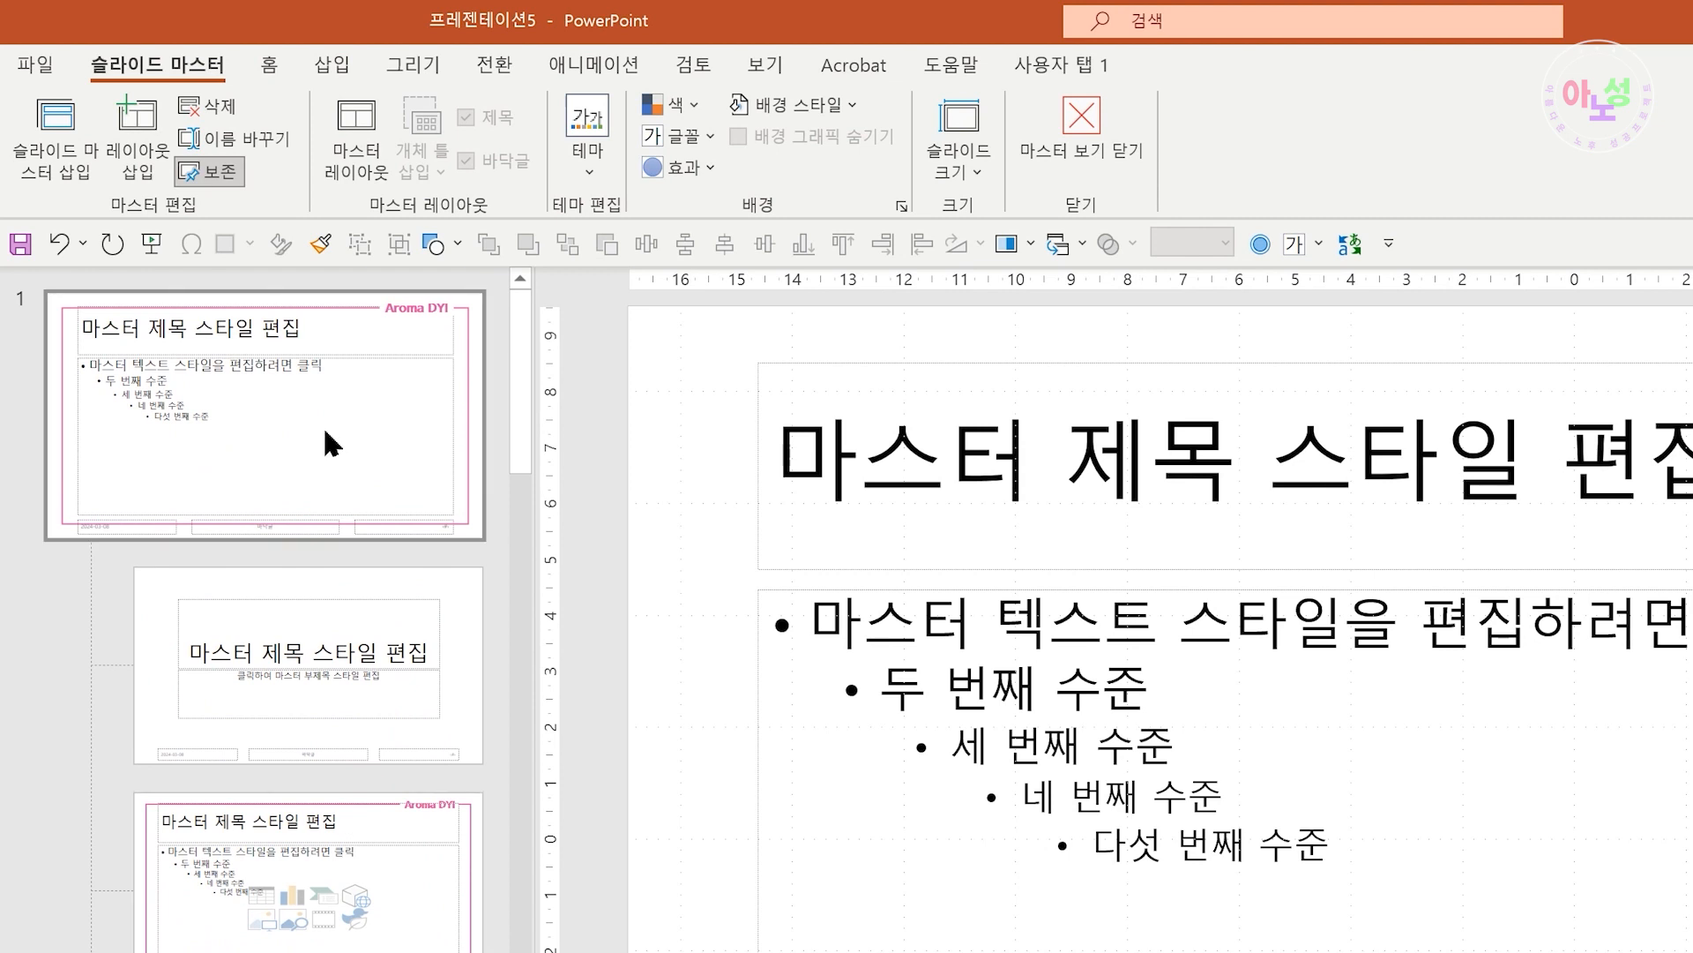
pyautogui.rightClick(326, 432)
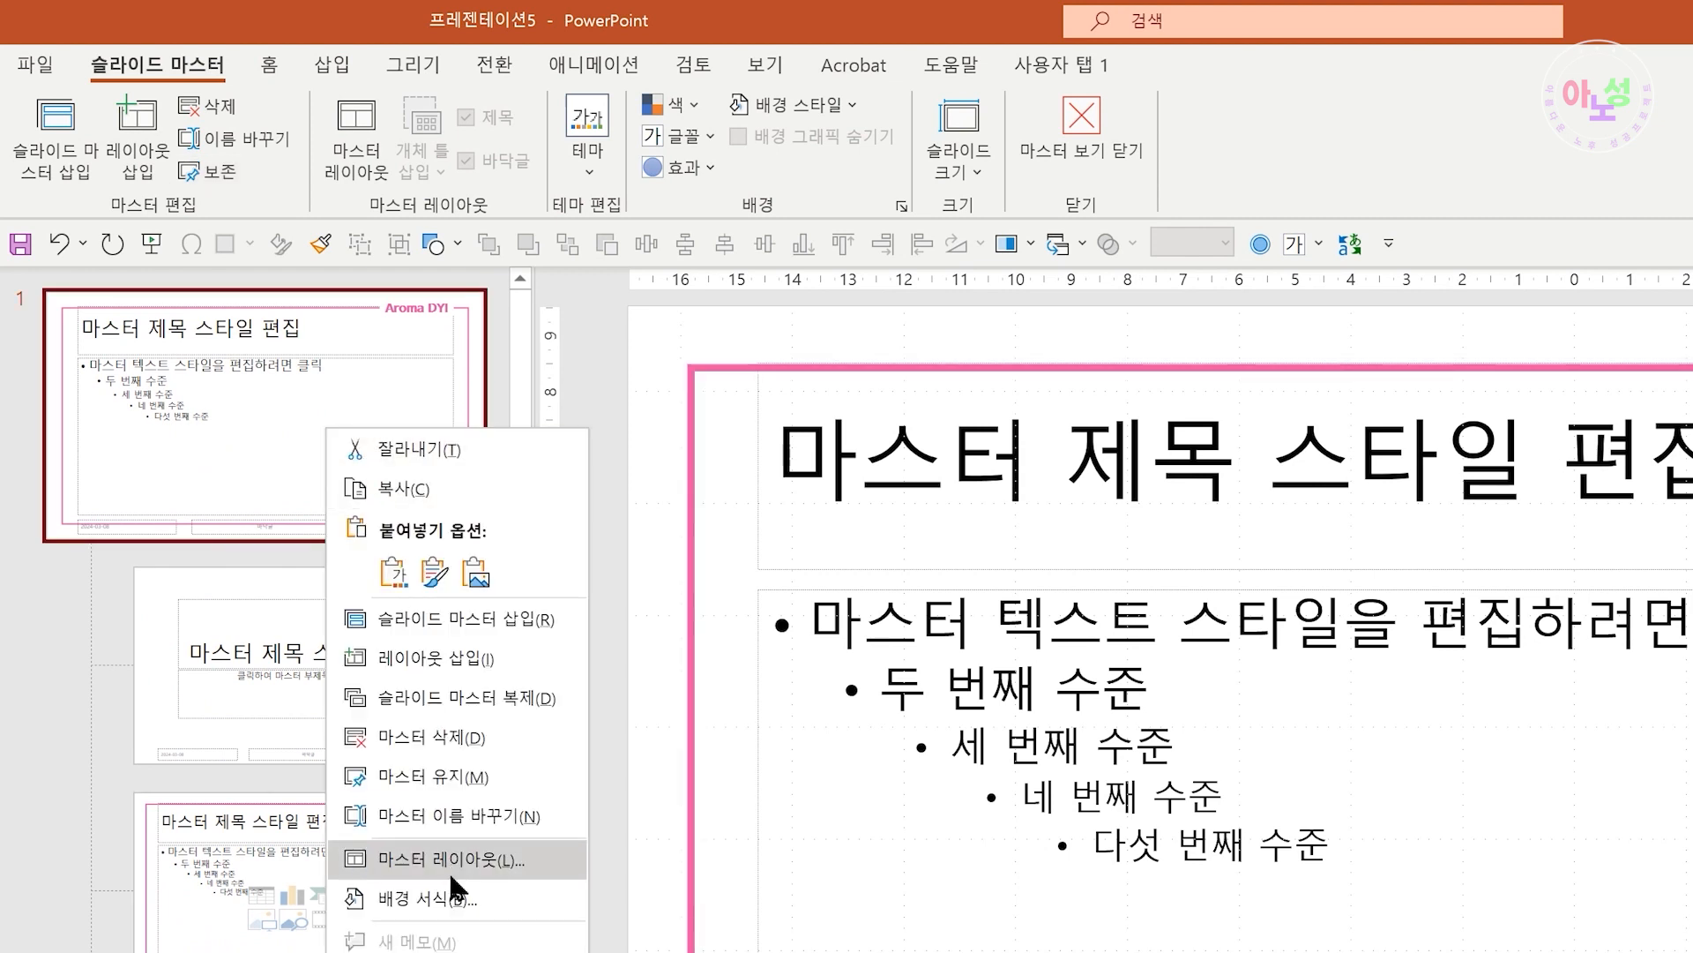
pyautogui.click(439, 815)
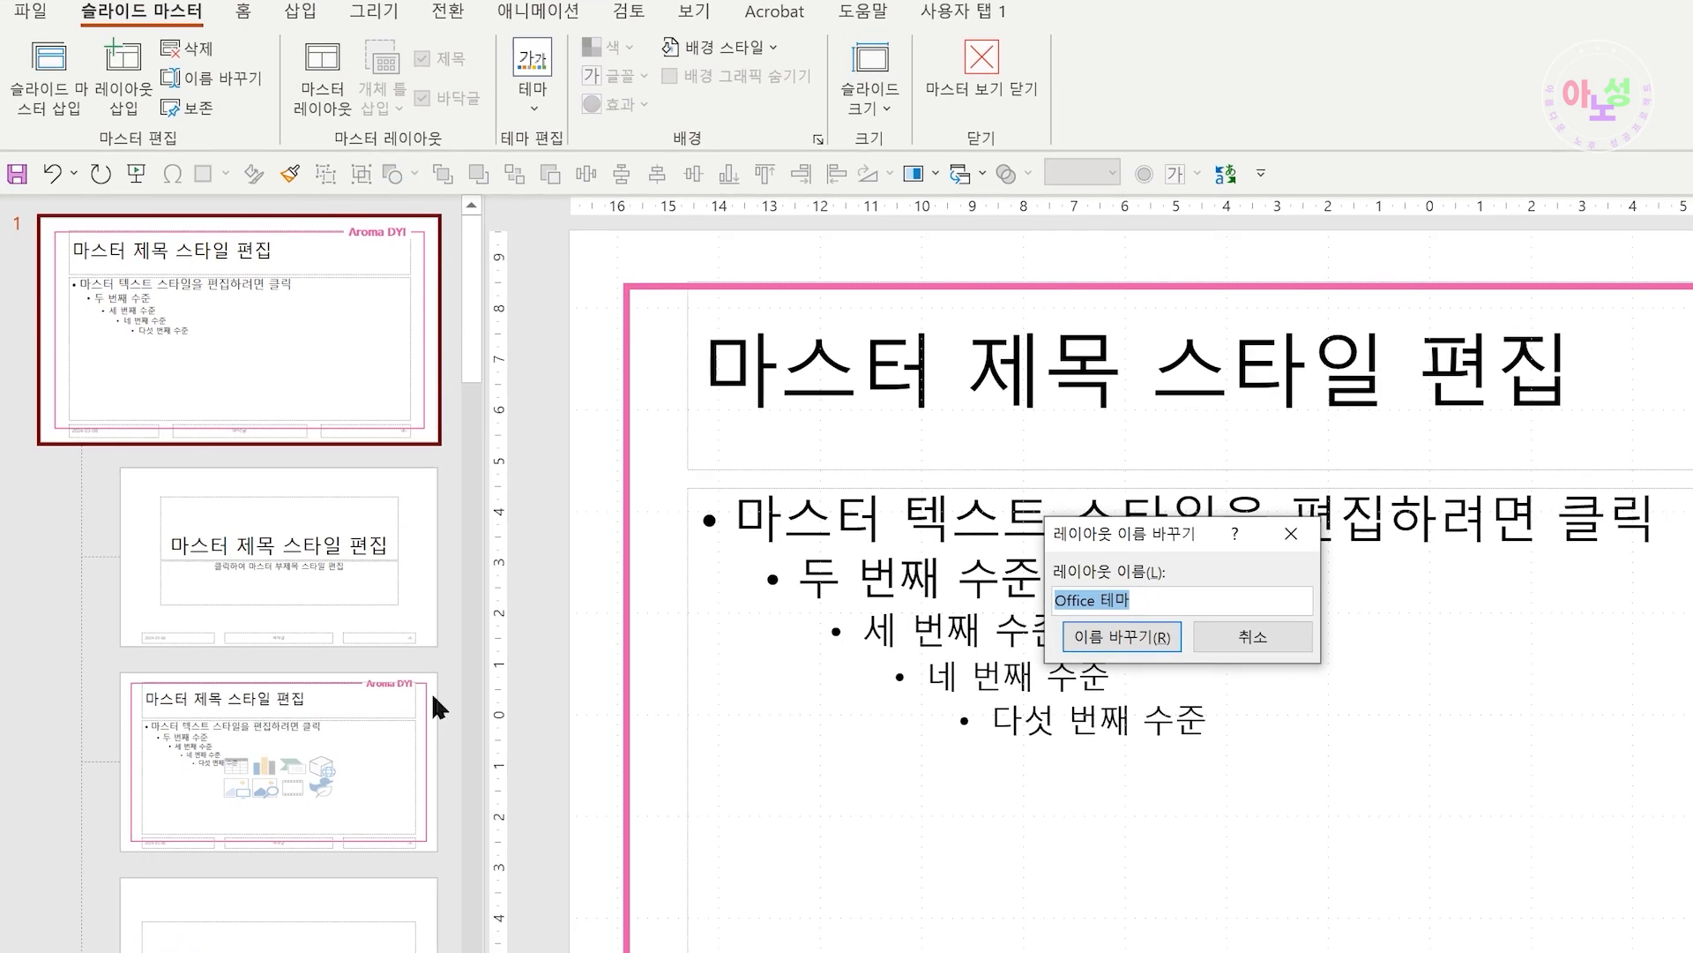
pyautogui.click(1276, 654)
# Rename the new second master as "슬라이드 마스터 추가 테마"
pyautogui.scroll(-10, 370, 784)
pyautogui.scroll(-5, 368, 776)
pyautogui.rightClick(365, 745)
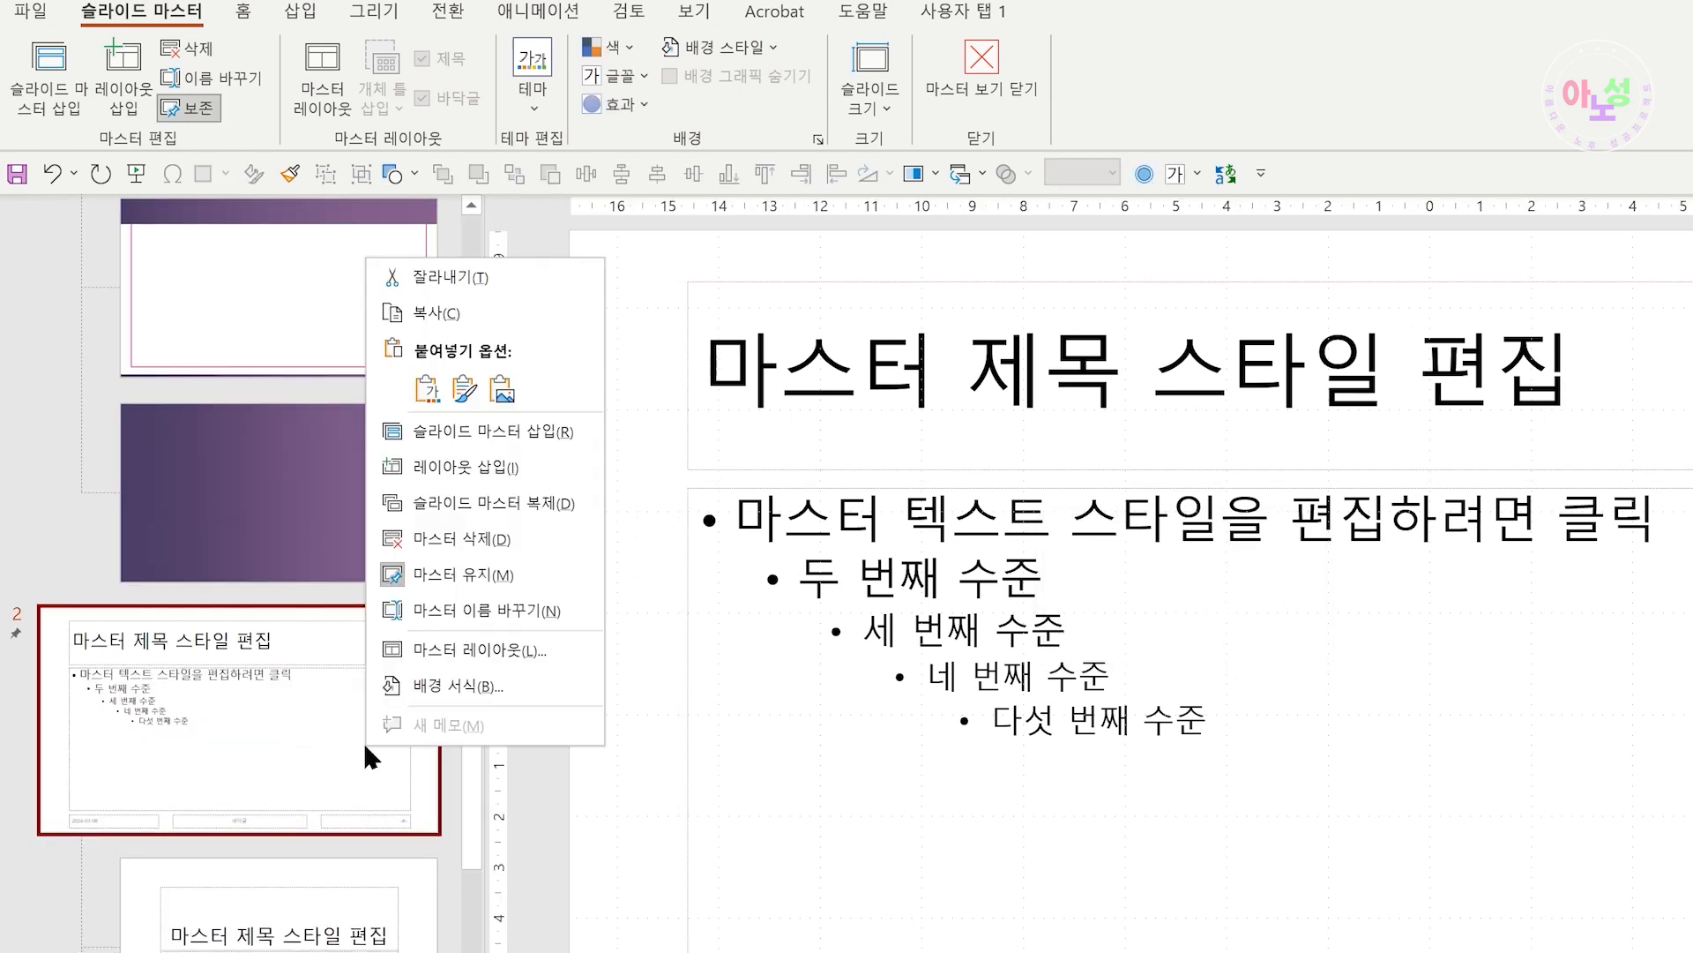
pyautogui.click(515, 609)
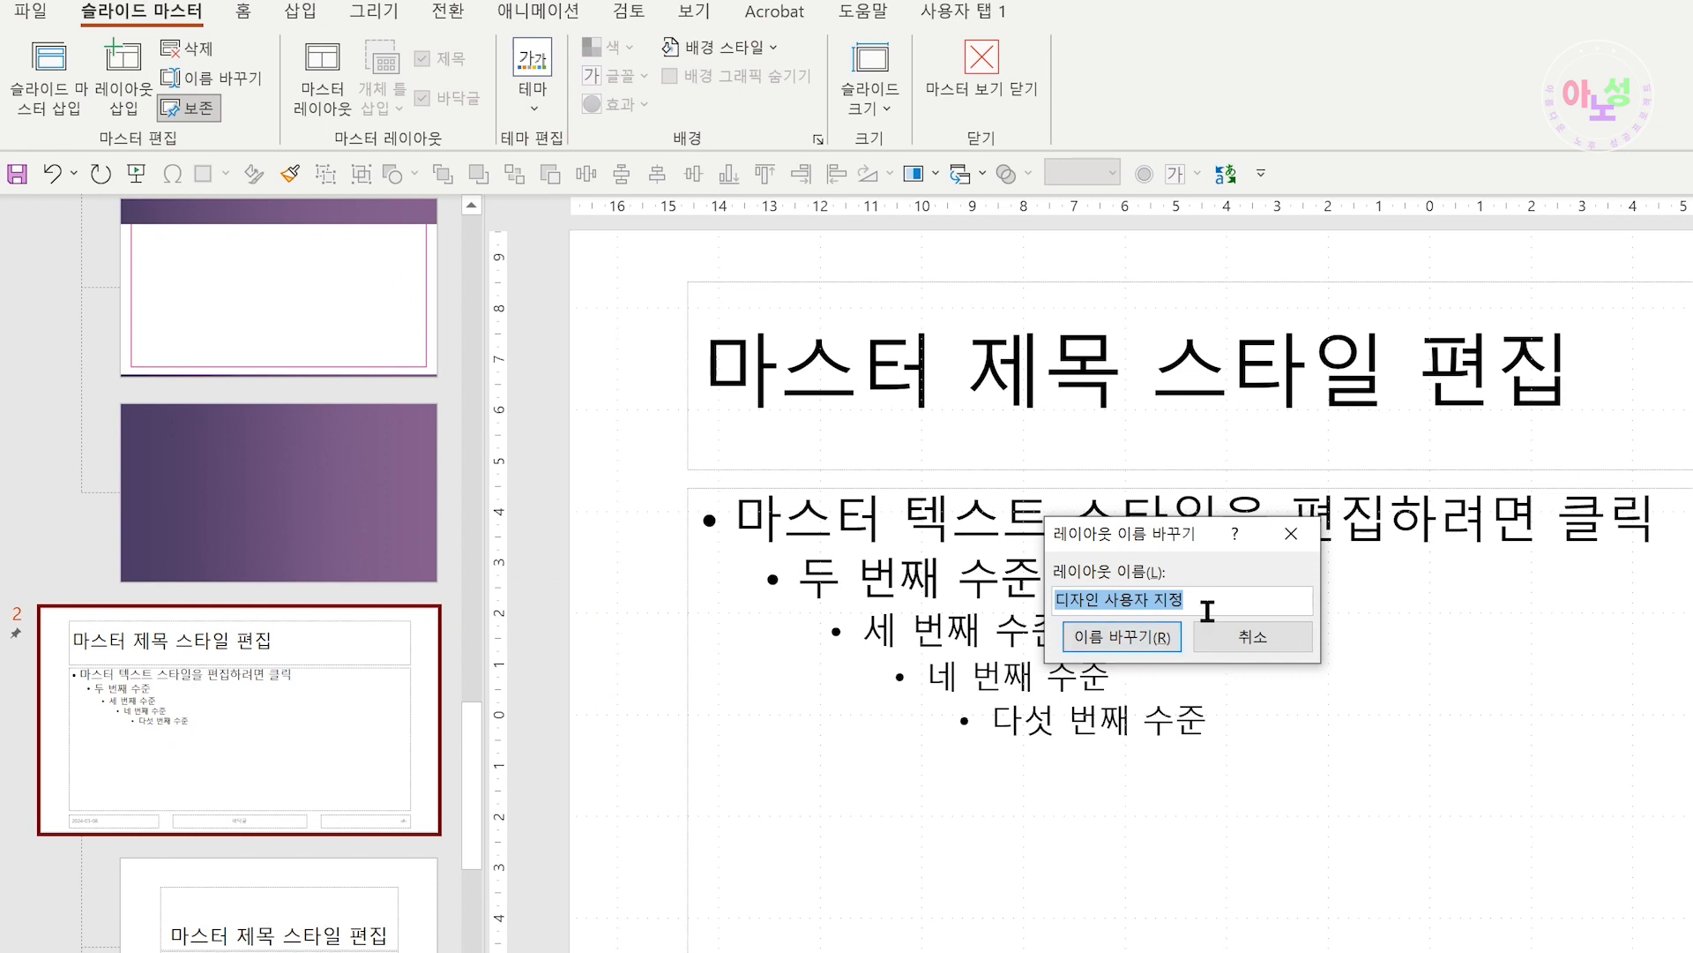
pyautogui.write('슬랑이드 마스터 추가 테마')
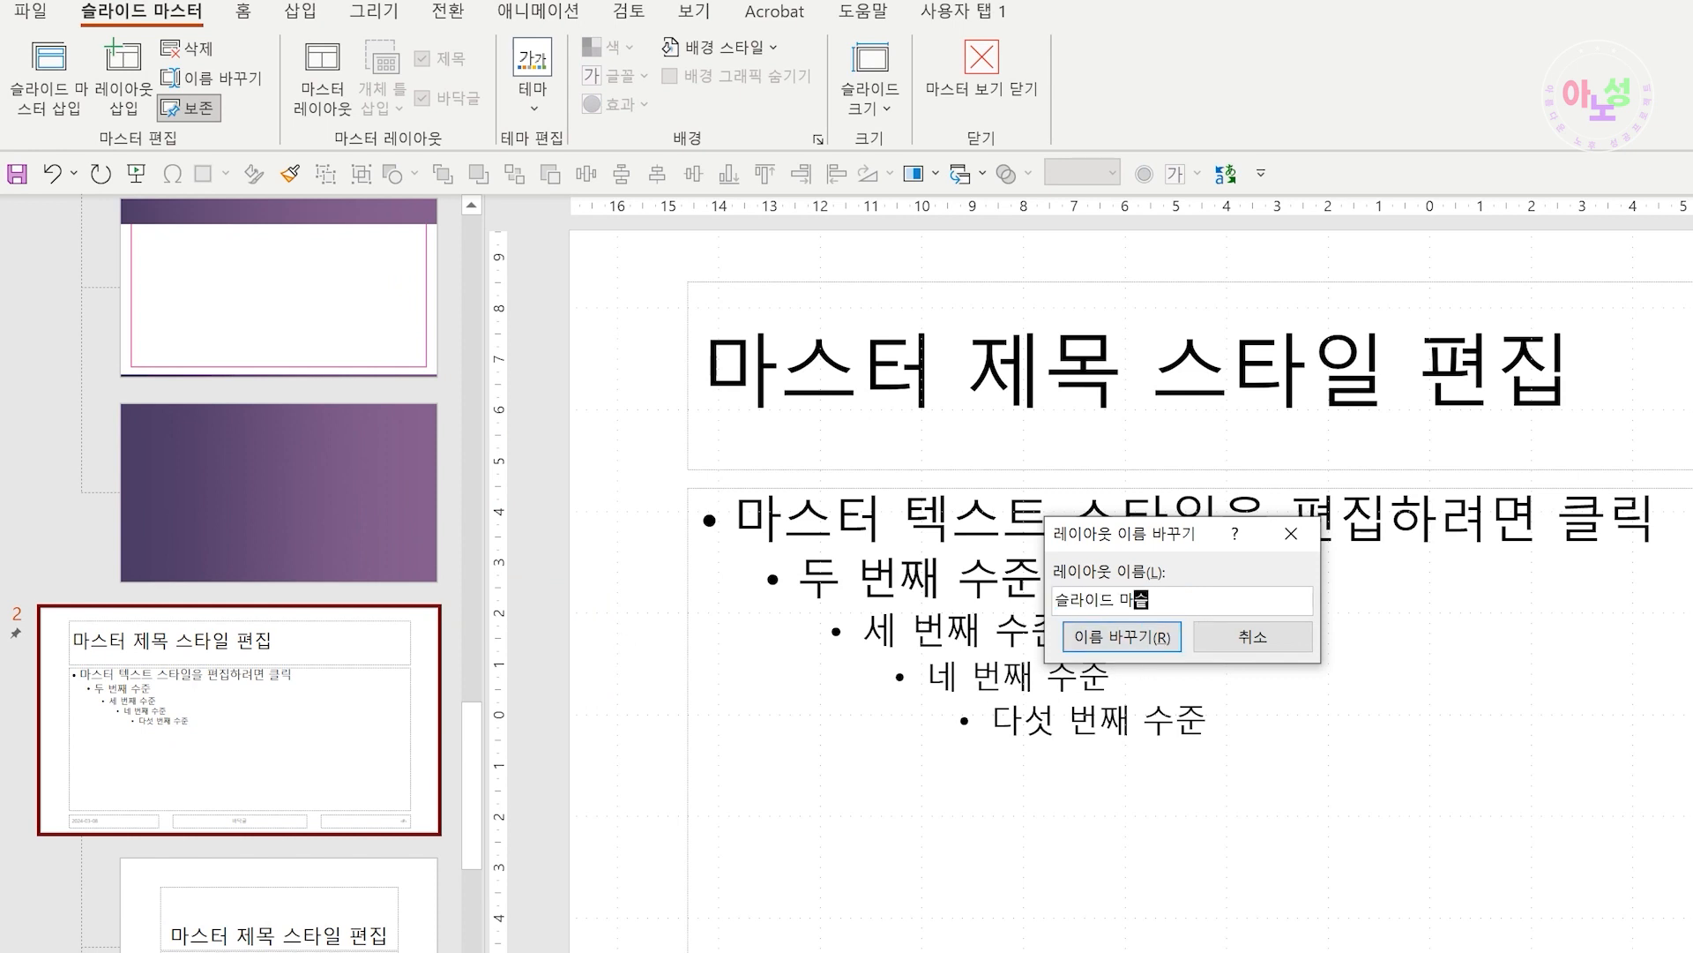
pyautogui.click(1078, 639)
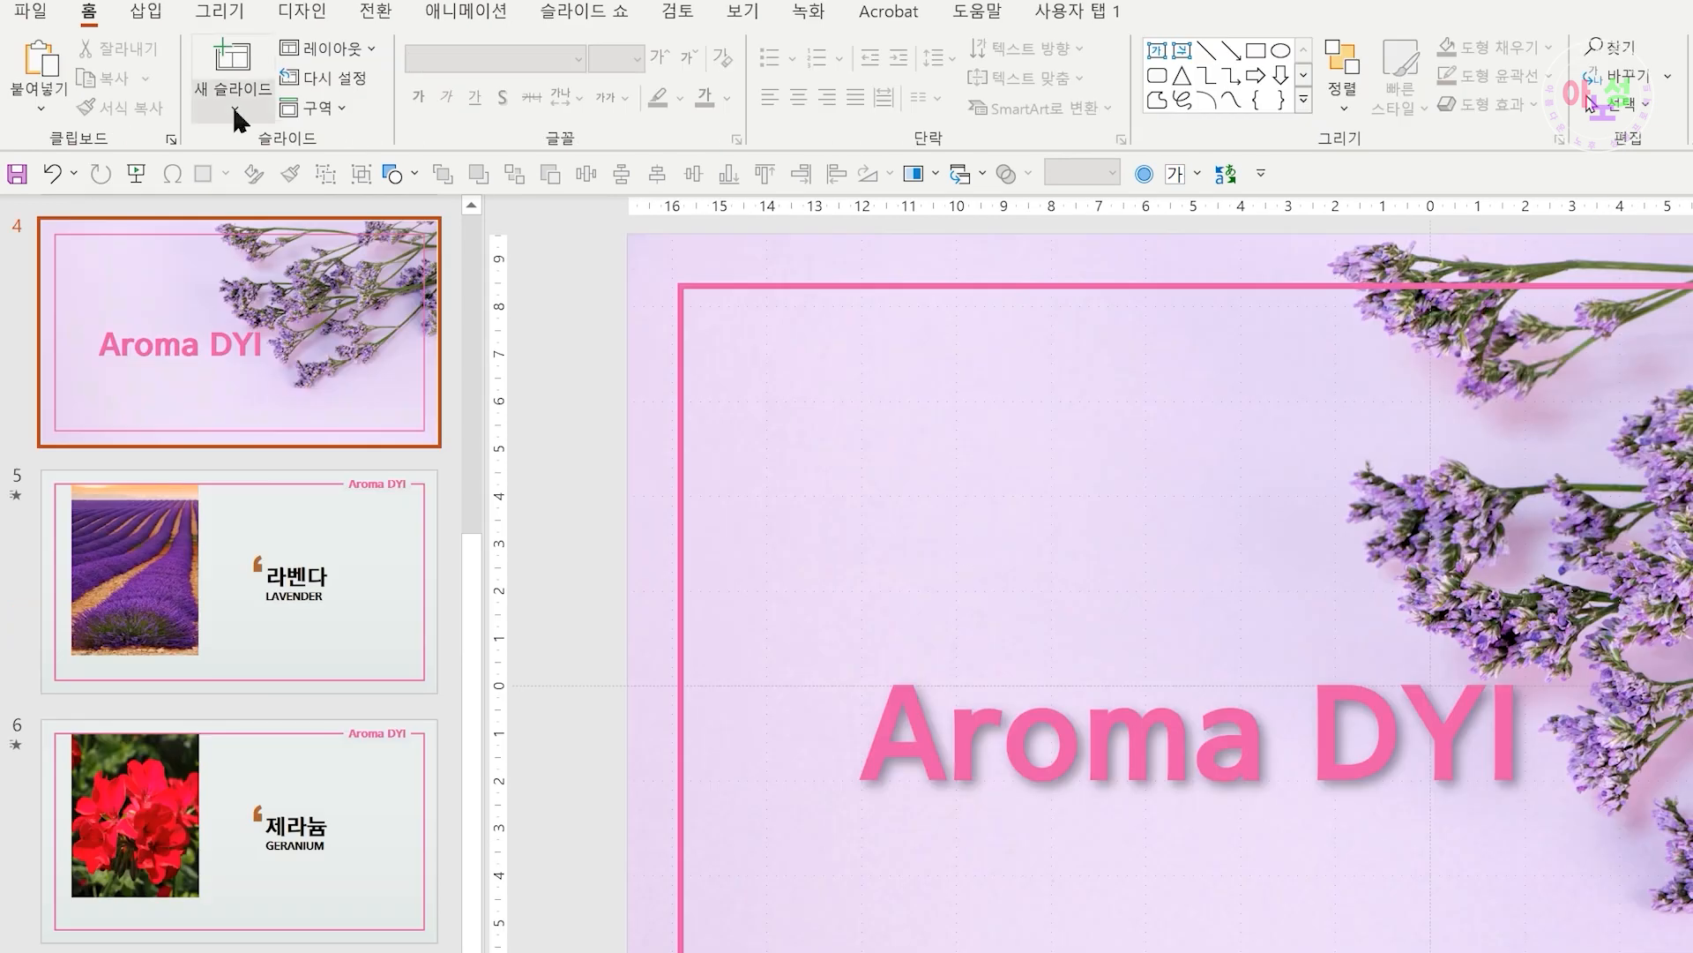
# Insert a new layout under the first master and rename it "슬라이드레이아웃 추가1"
pyautogui.click(235, 113)
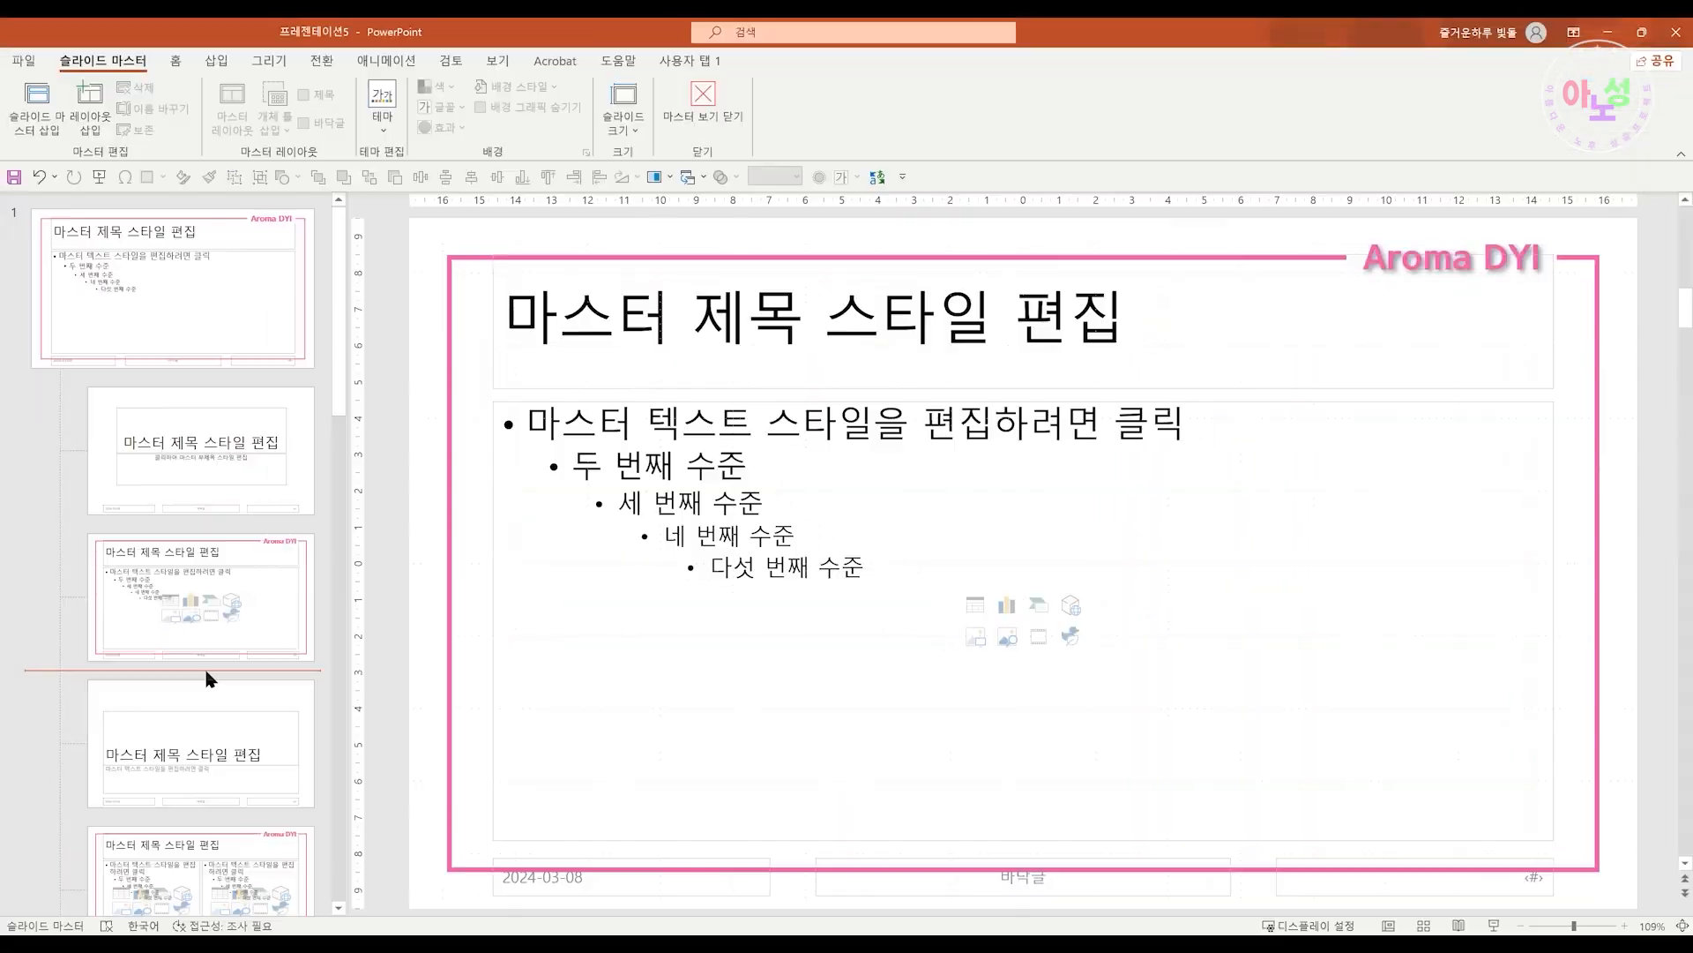
pyautogui.click(90, 110)
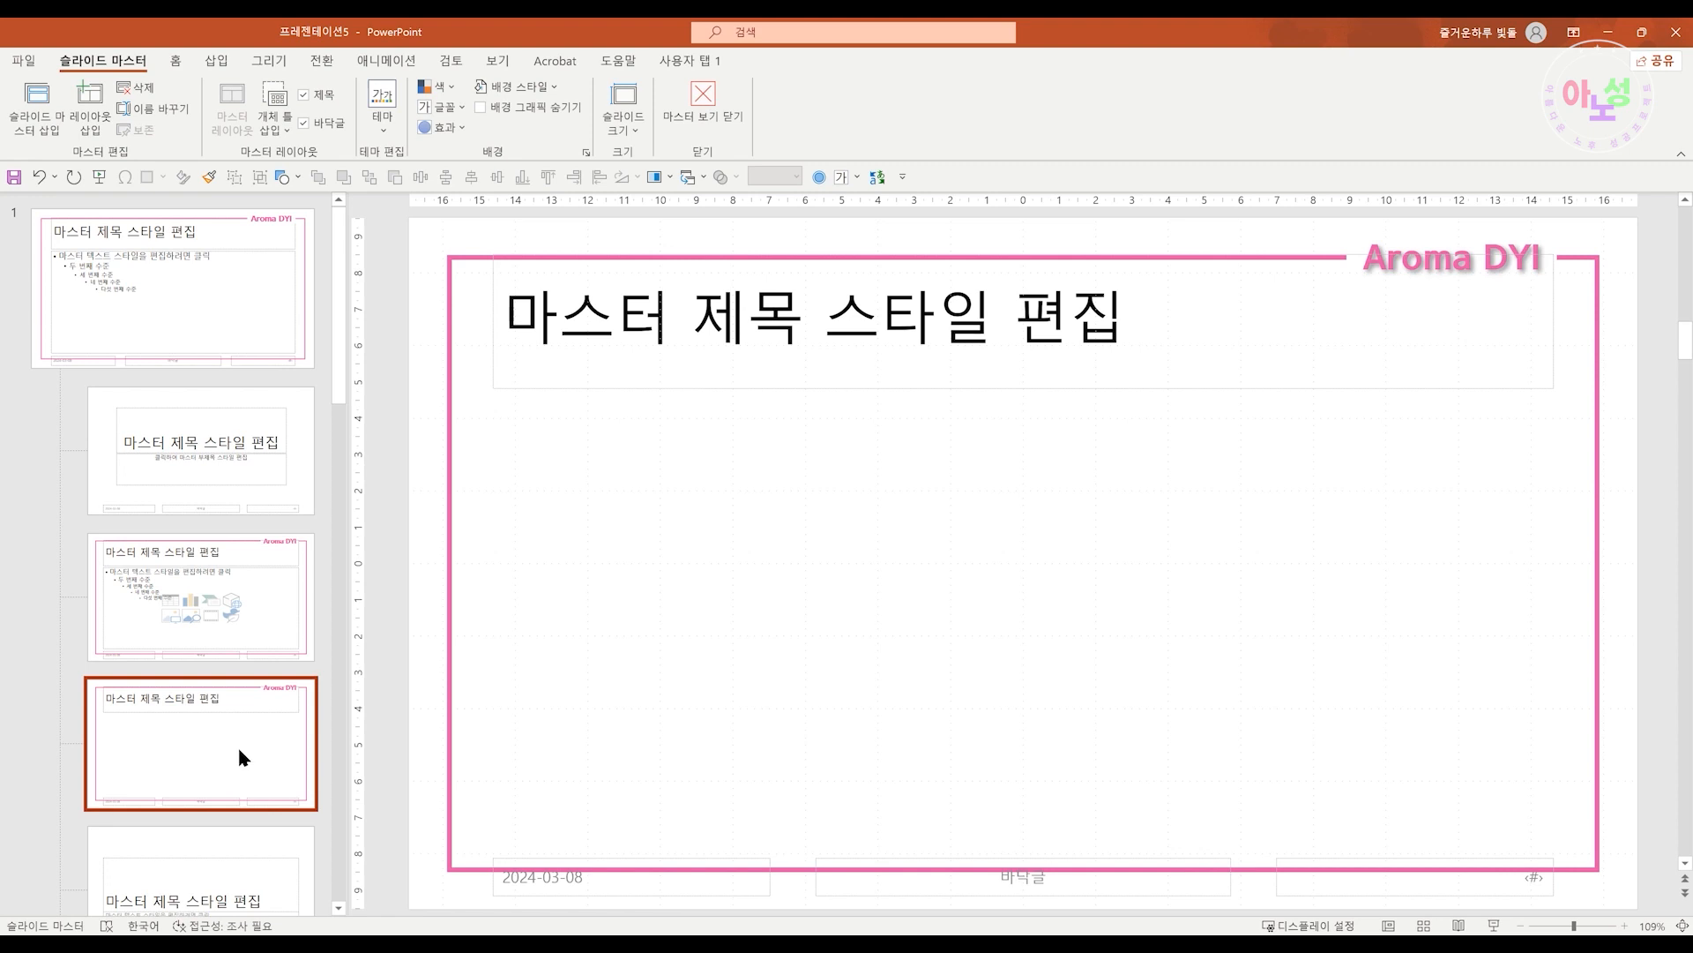
pyautogui.rightClick(226, 749)
pyautogui.click(349, 687)
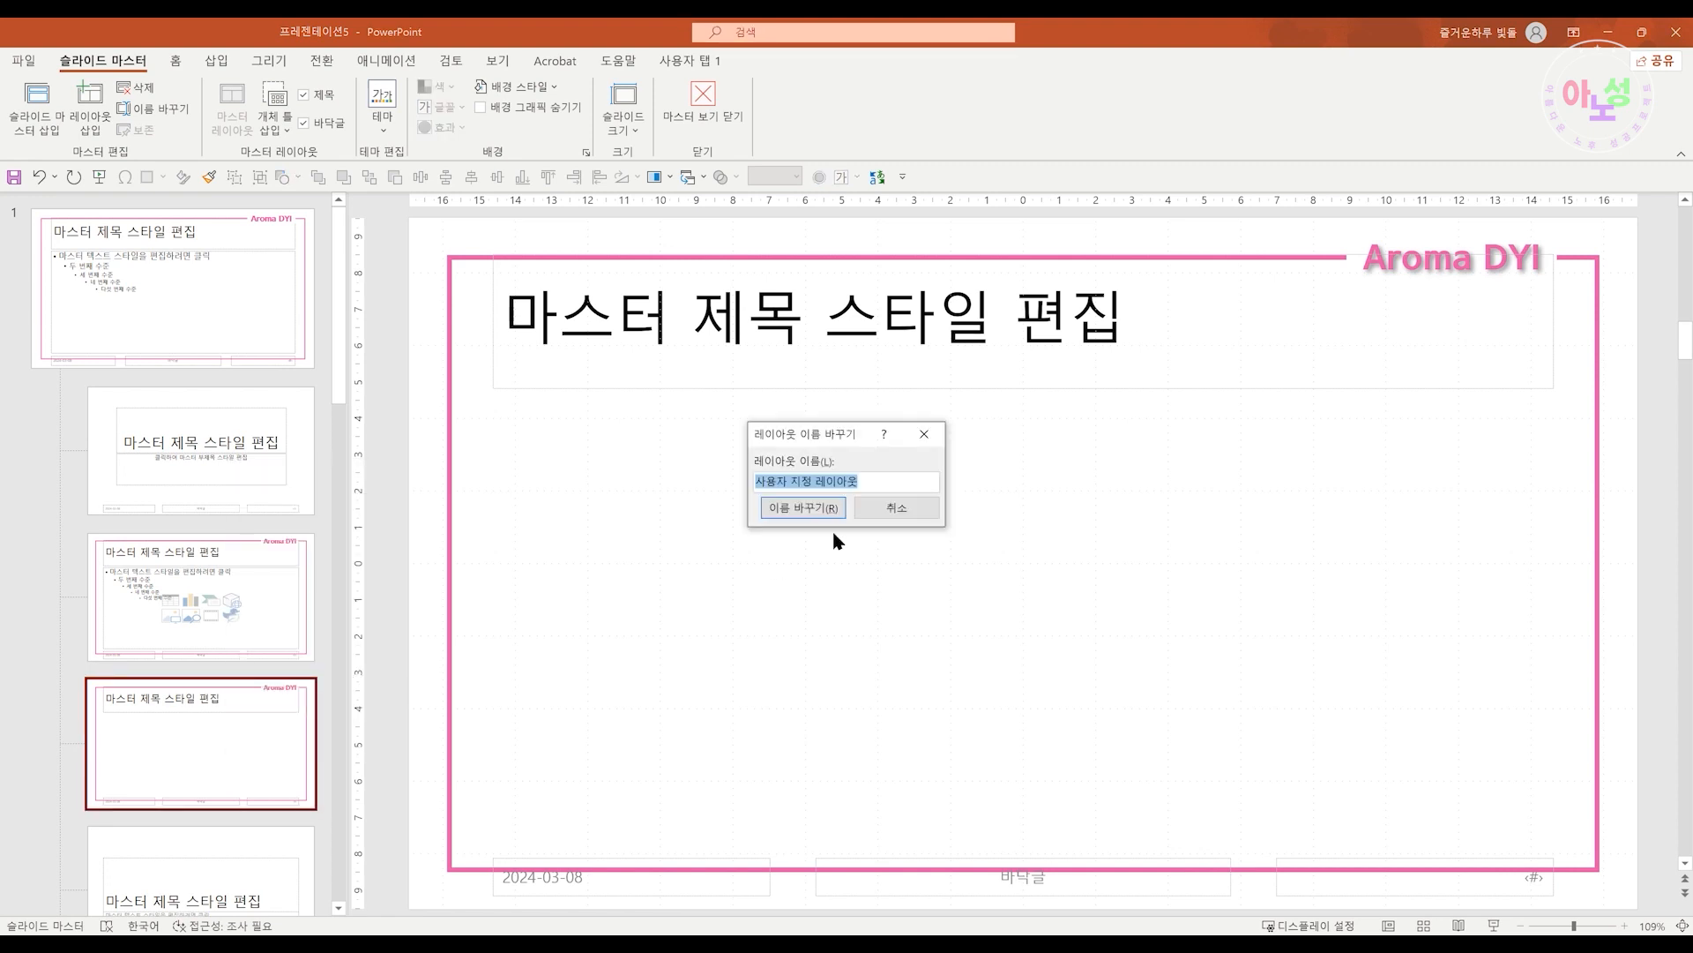
pyautogui.write('슬라이드레이아웃 추가1')
pyautogui.click(809, 507)
# Close master view and add a new slide based on the "슬라이드레이아웃 추가1" layout
pyautogui.click(703, 101)
pyautogui.click(170, 133)
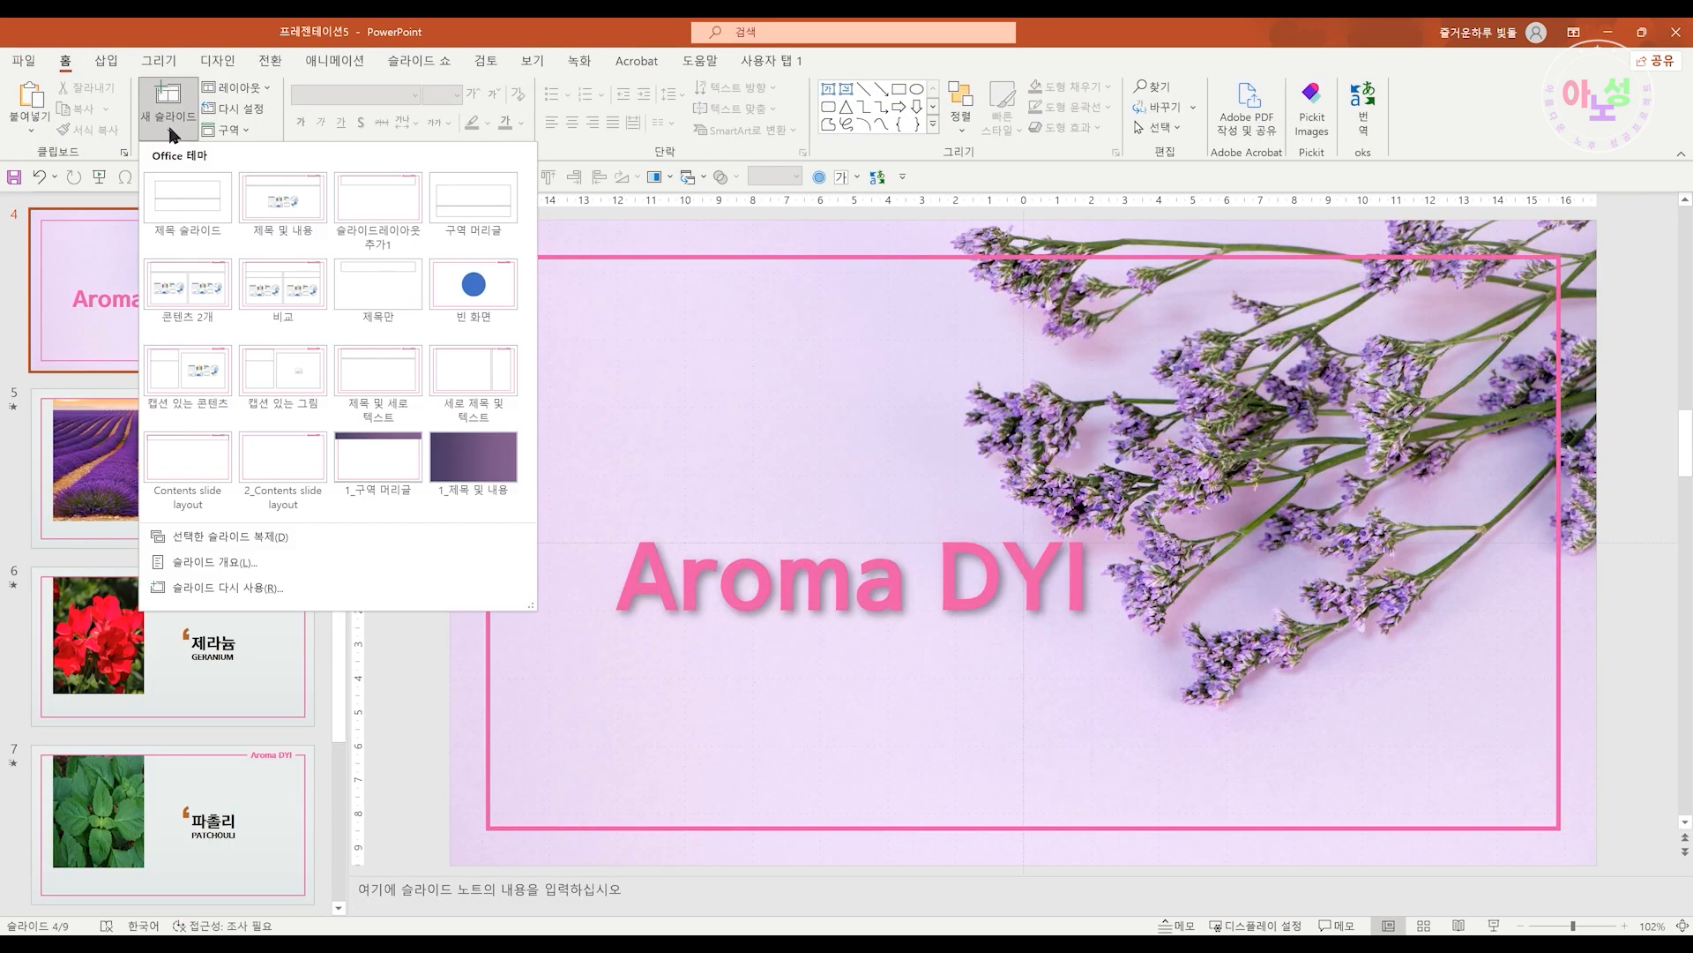
pyautogui.click(382, 224)
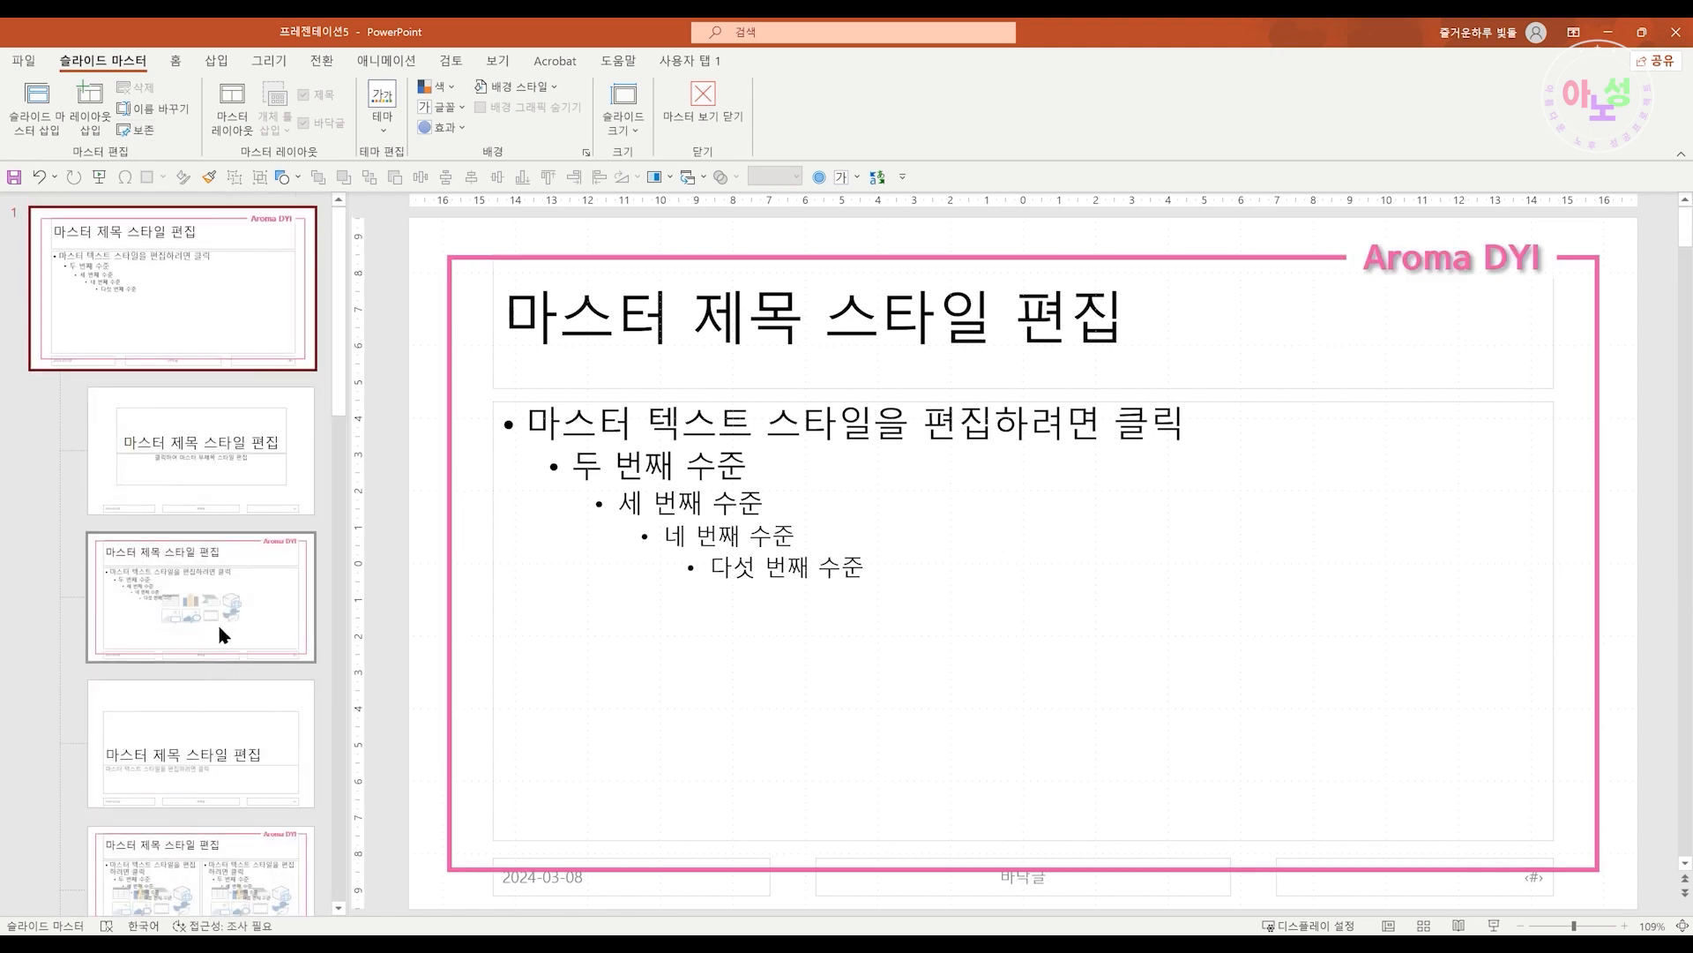
pyautogui.click(209, 674)
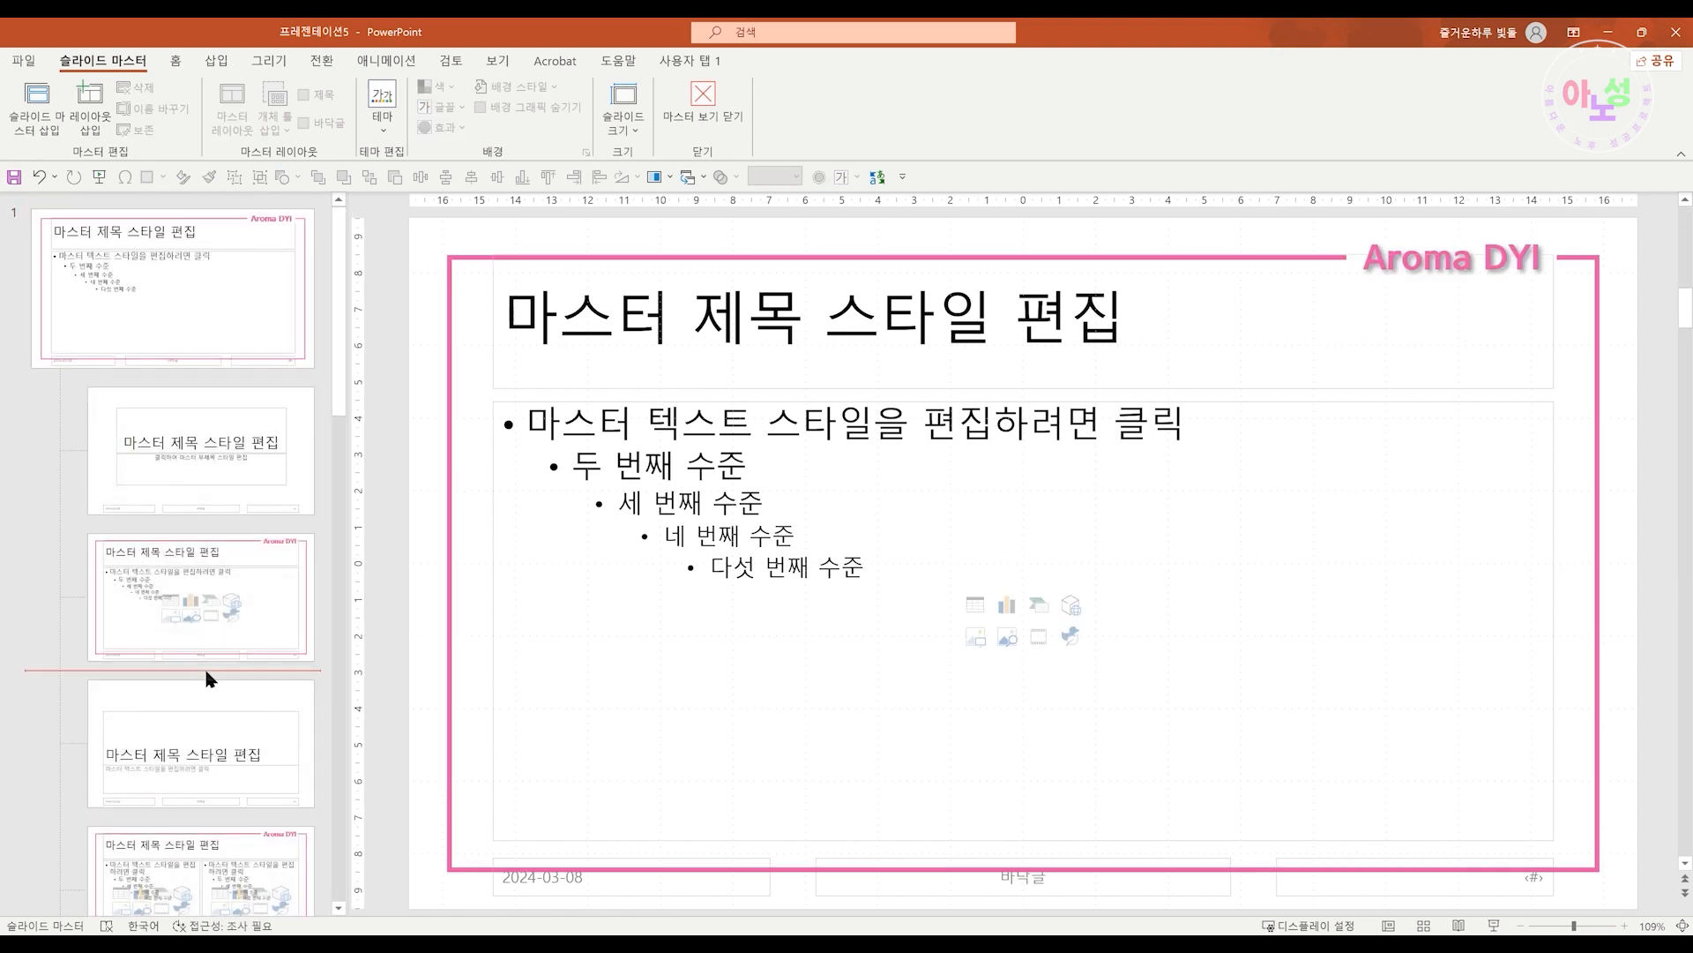
pyautogui.click(89, 111)
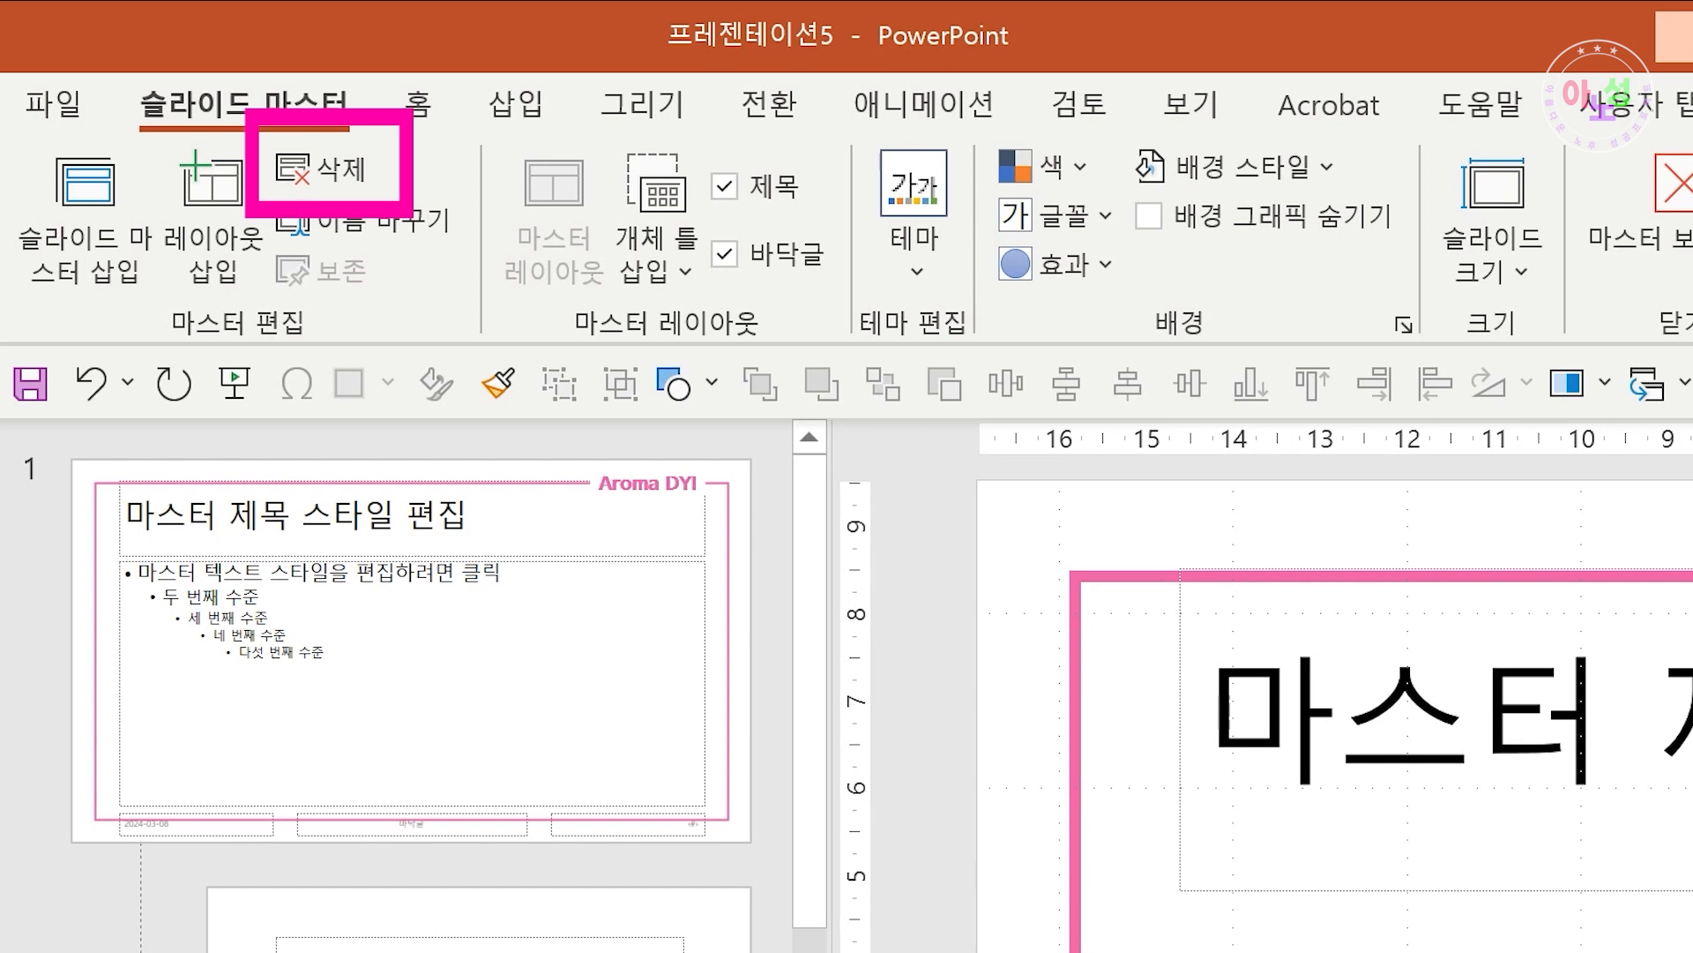
pyautogui.press('Delete')
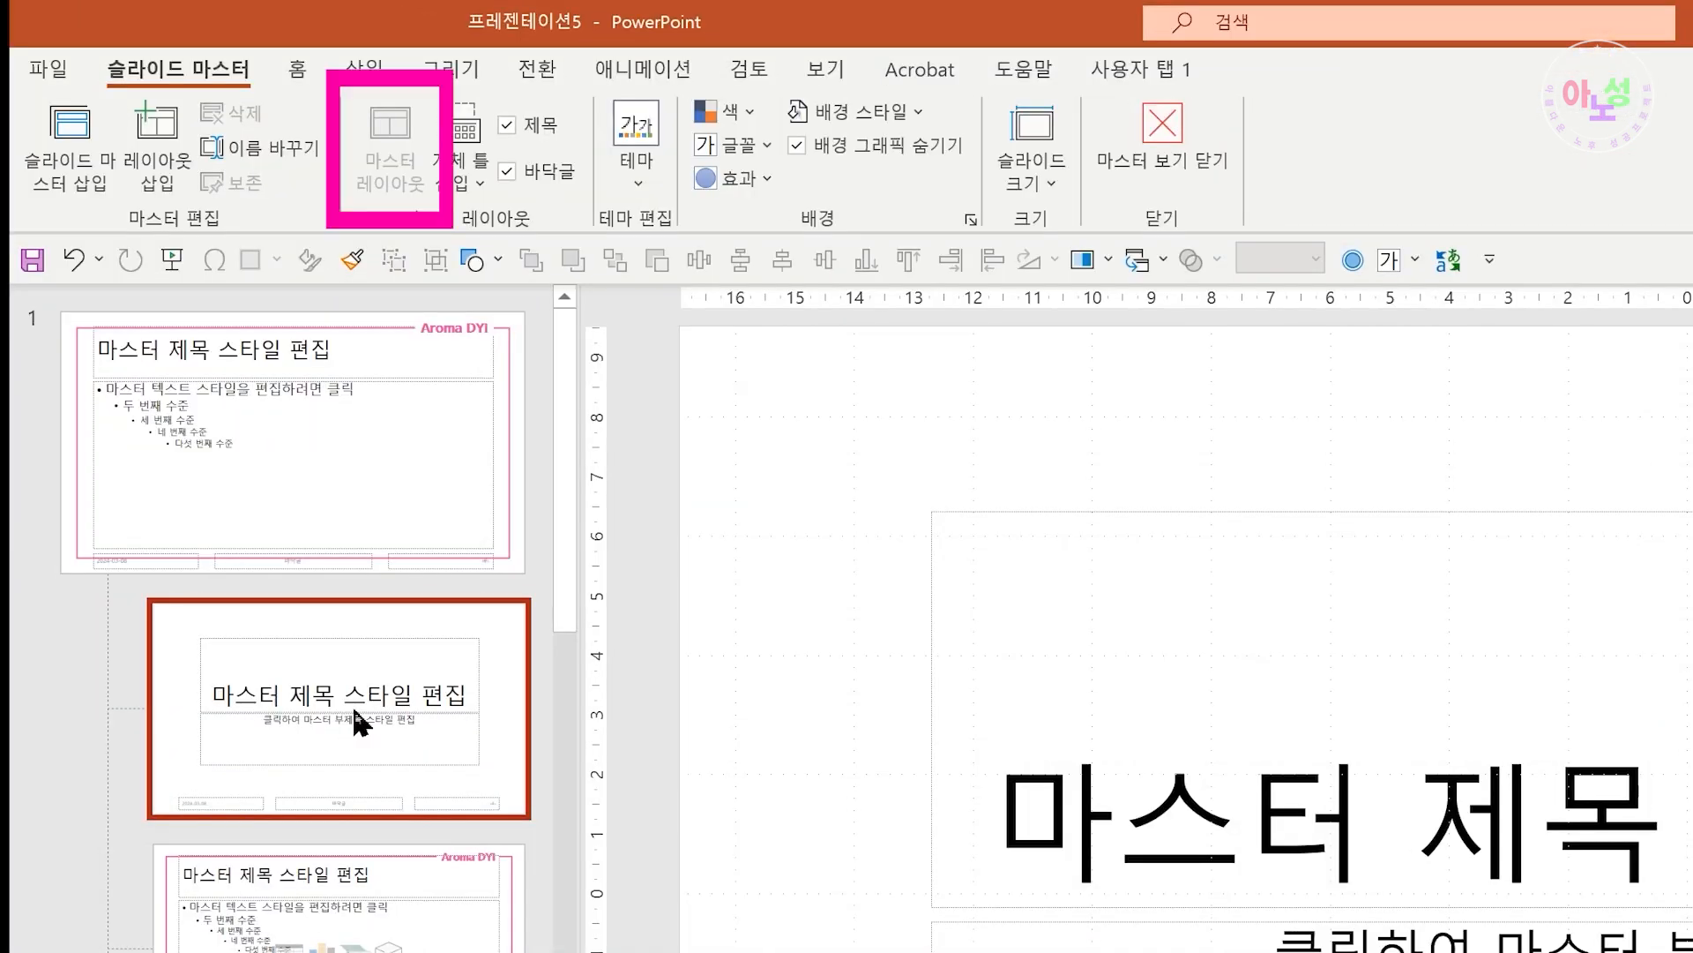
# Hide the title and footer placeholders on the first slide master through its master layout options
pyautogui.click(382, 916)
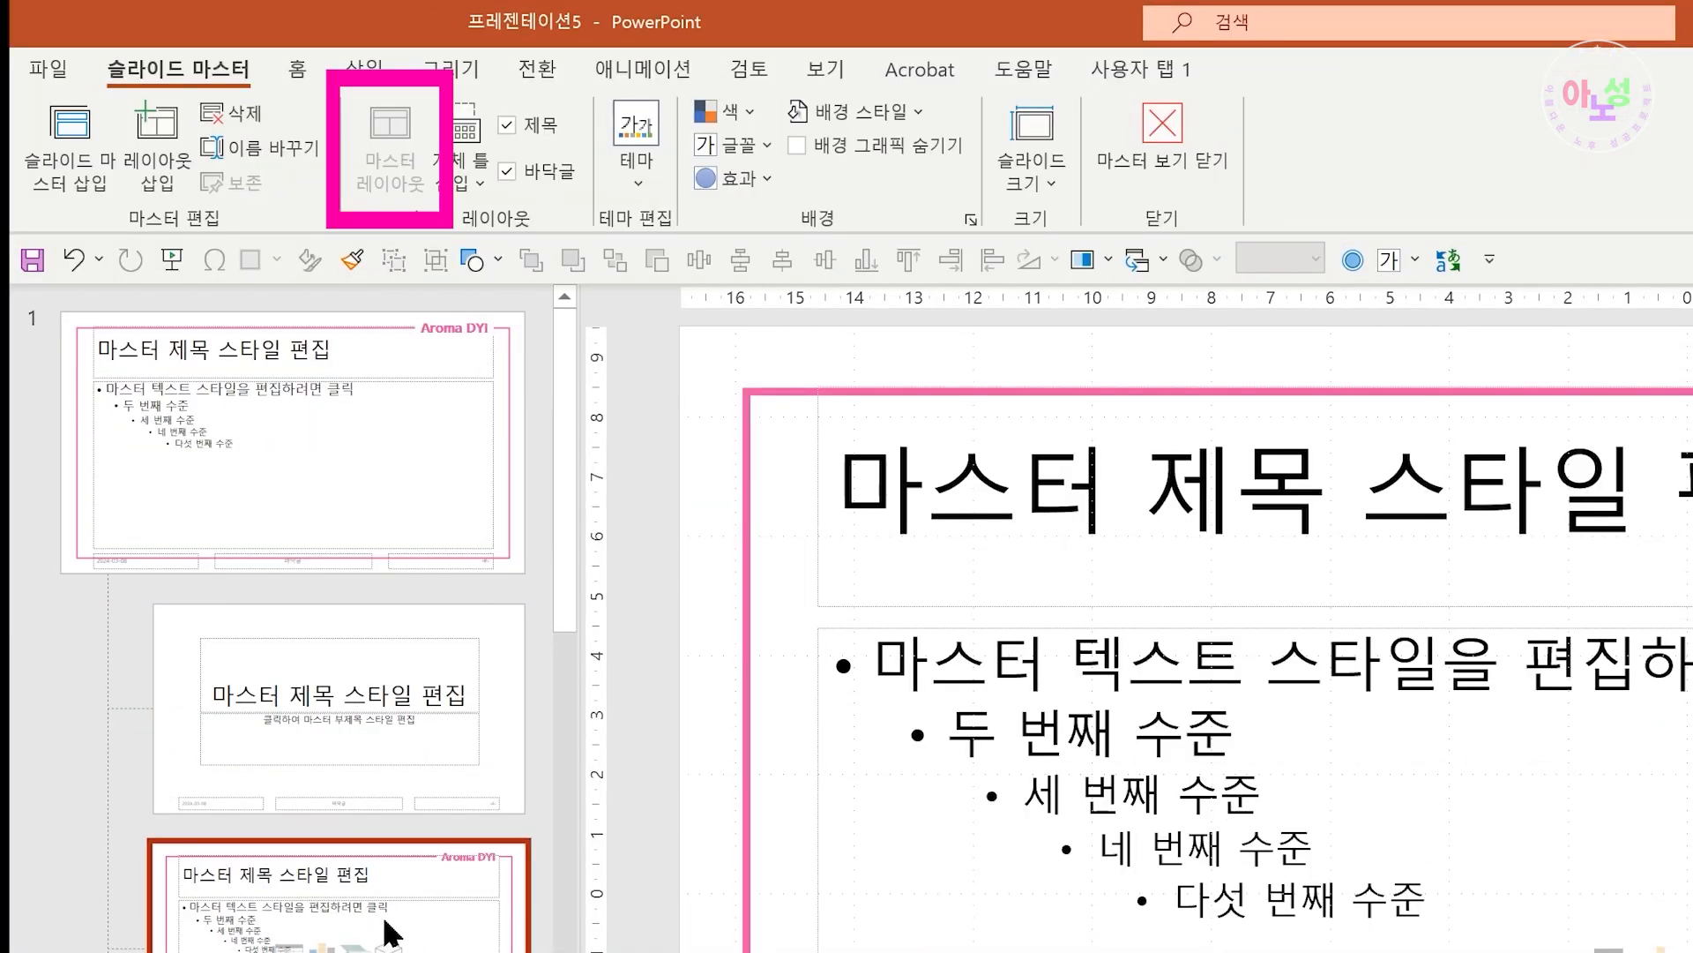
pyautogui.click(413, 762)
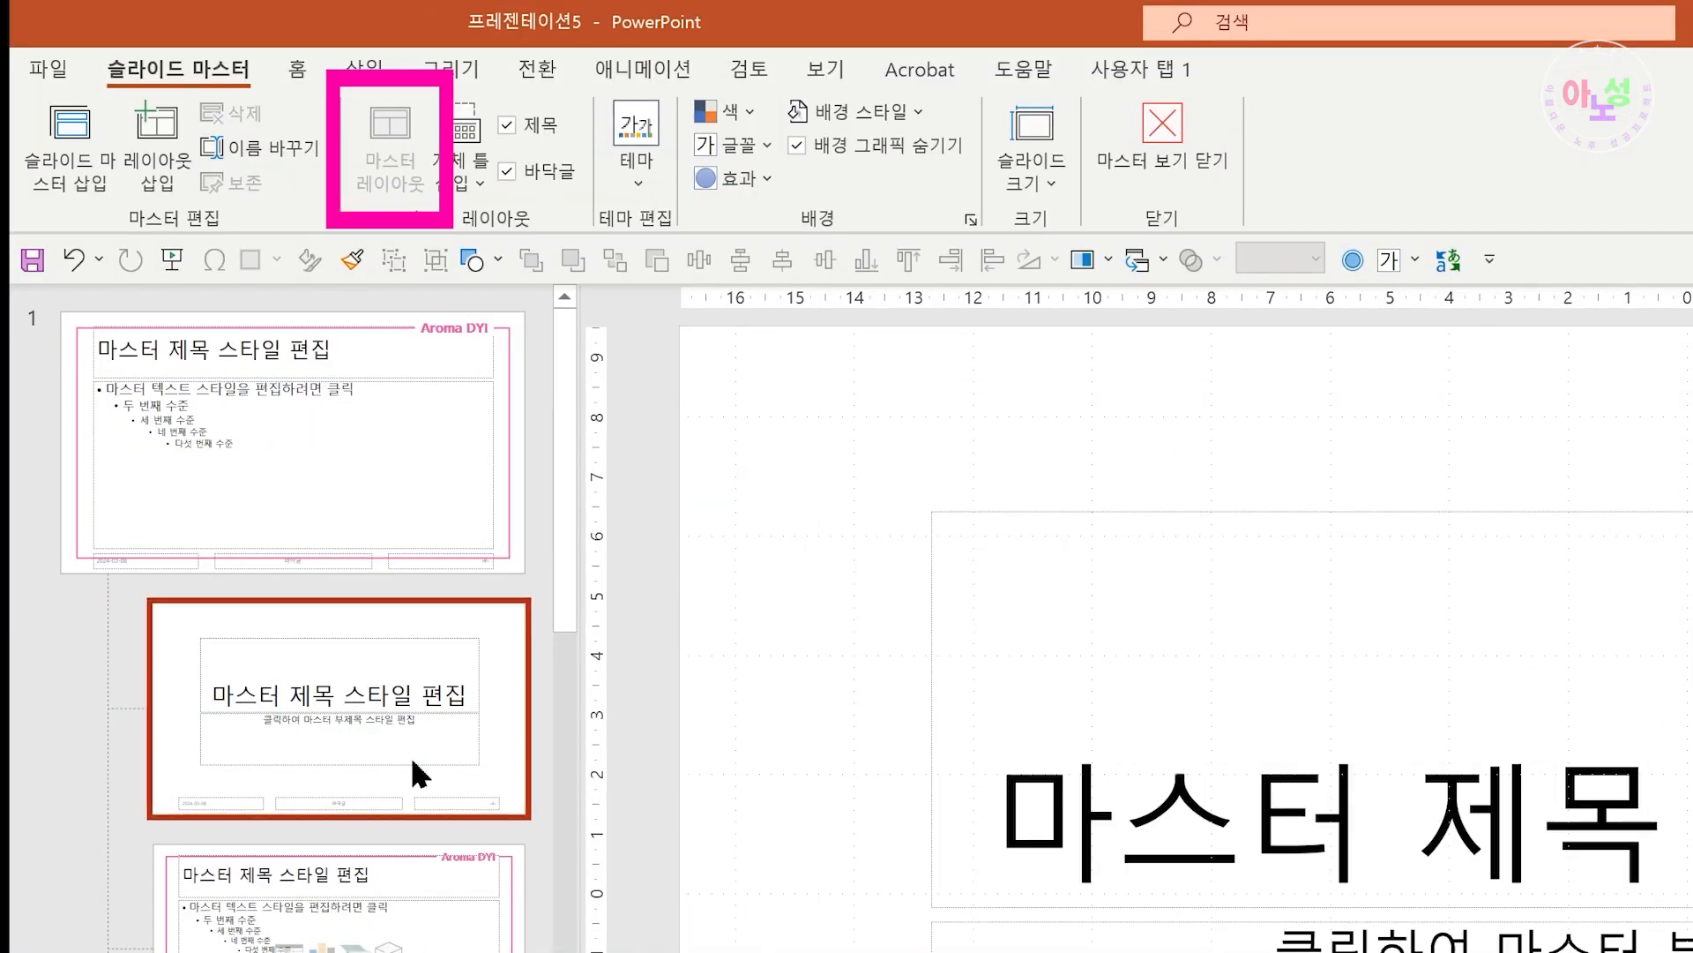
pyautogui.click(379, 484)
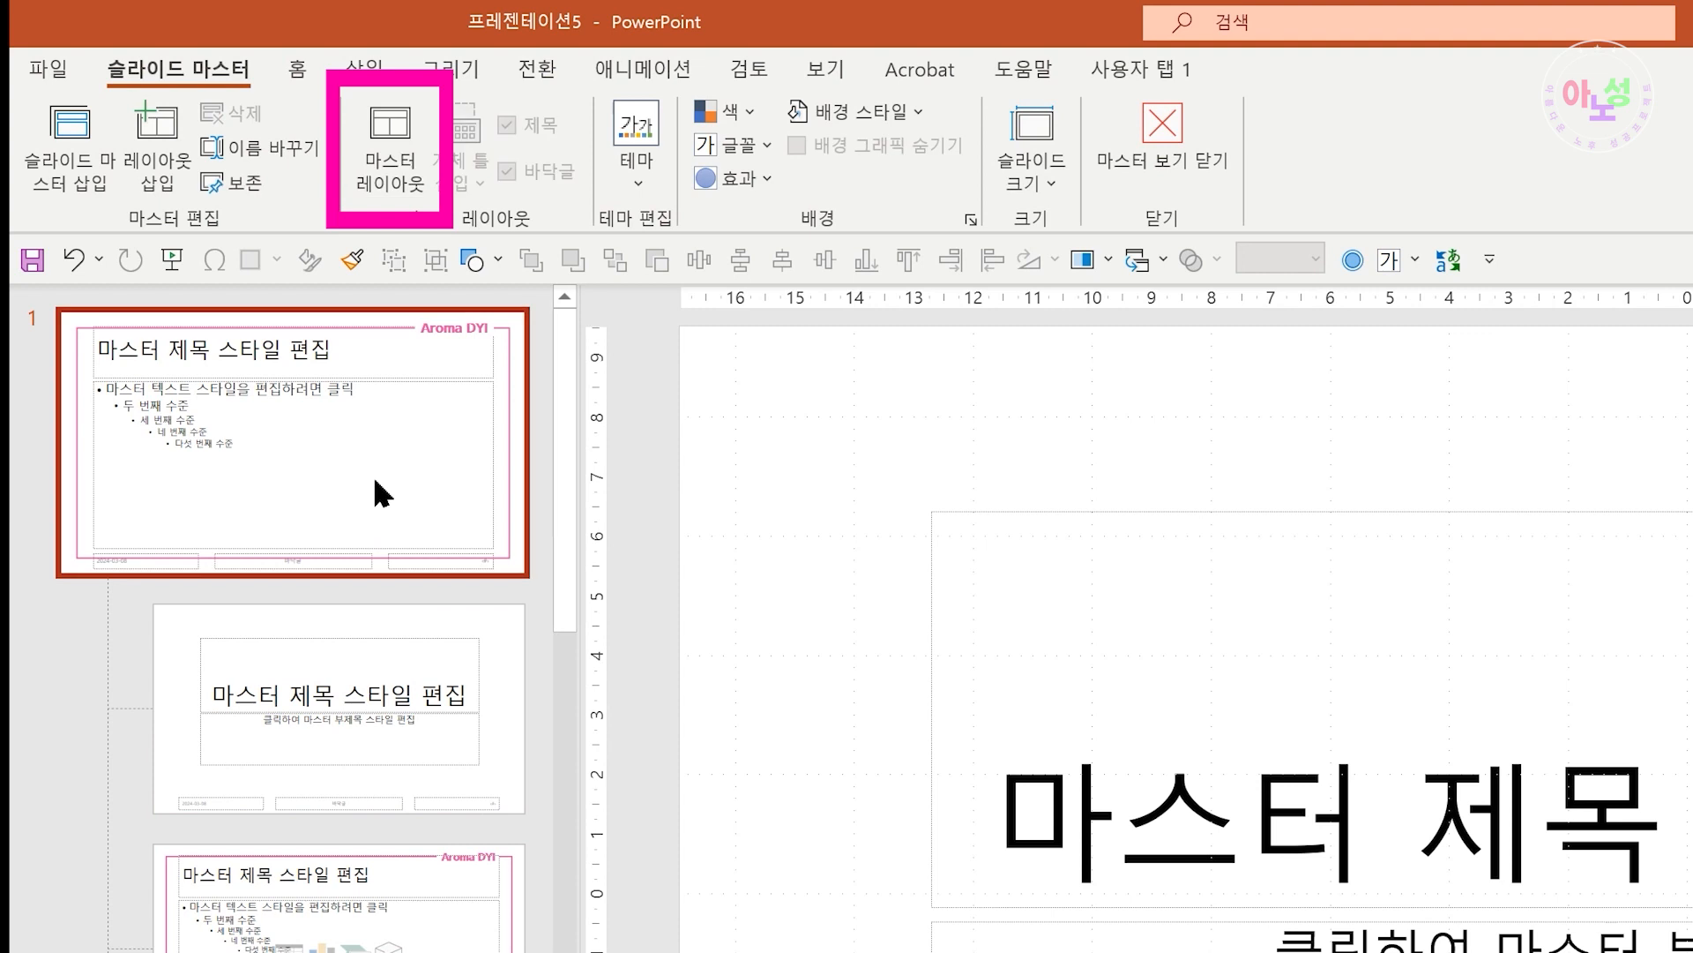
pyautogui.click(396, 152)
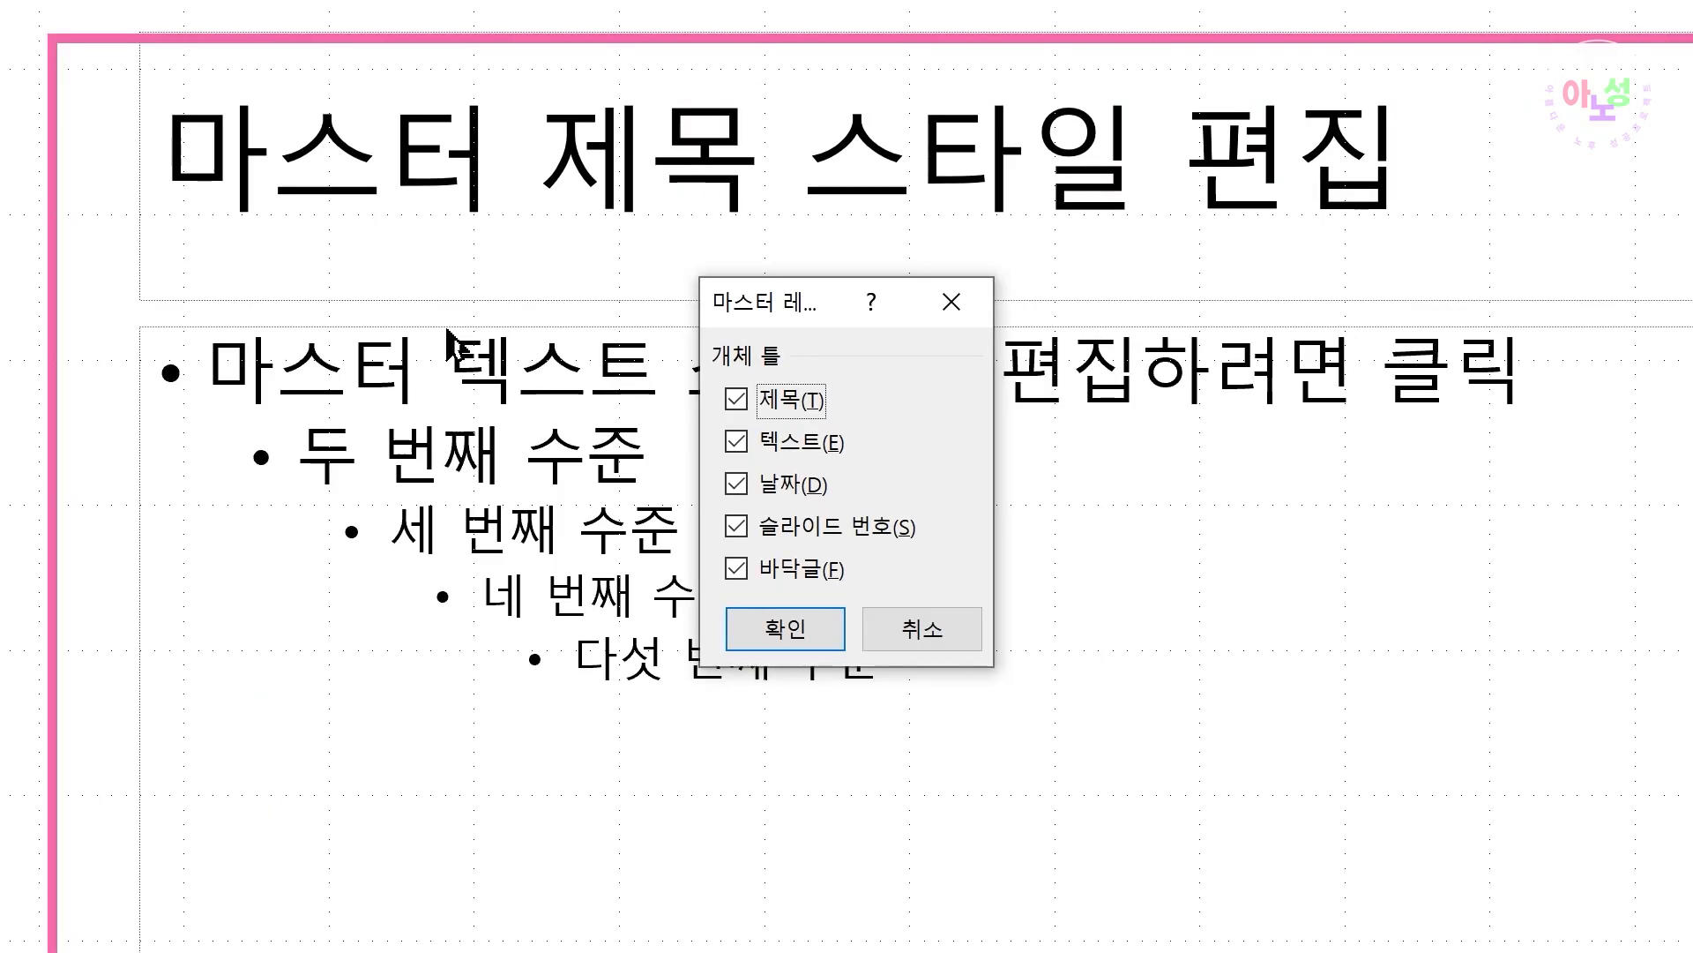
pyautogui.click(735, 569)
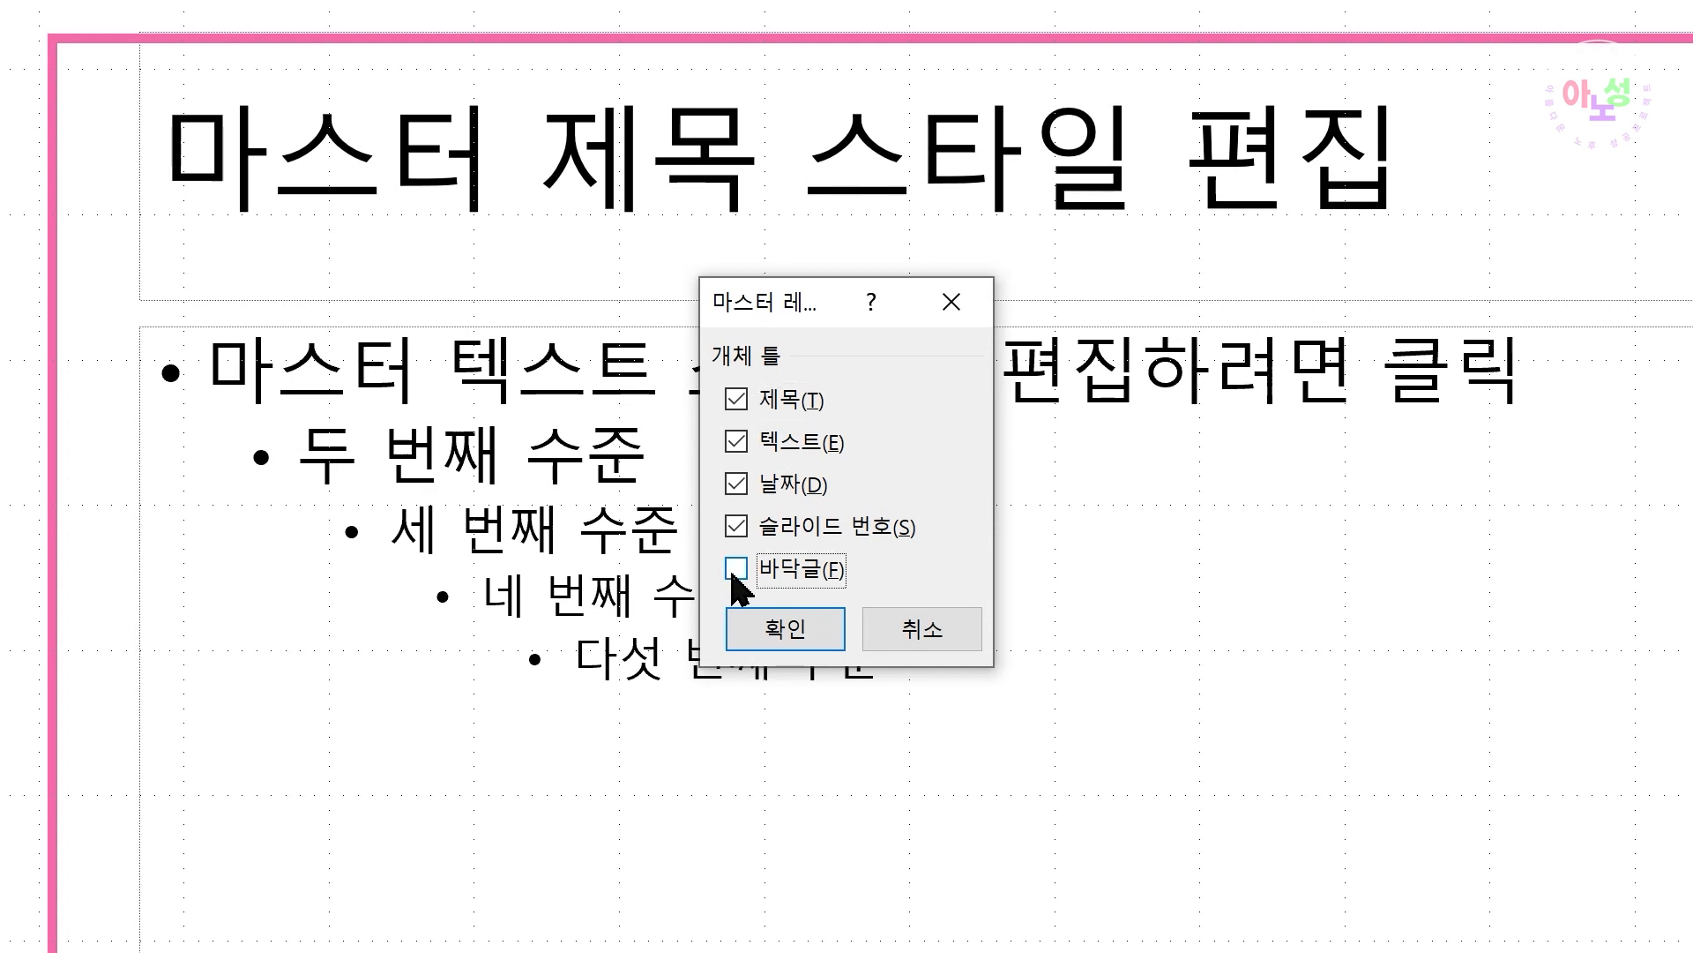
pyautogui.click(738, 396)
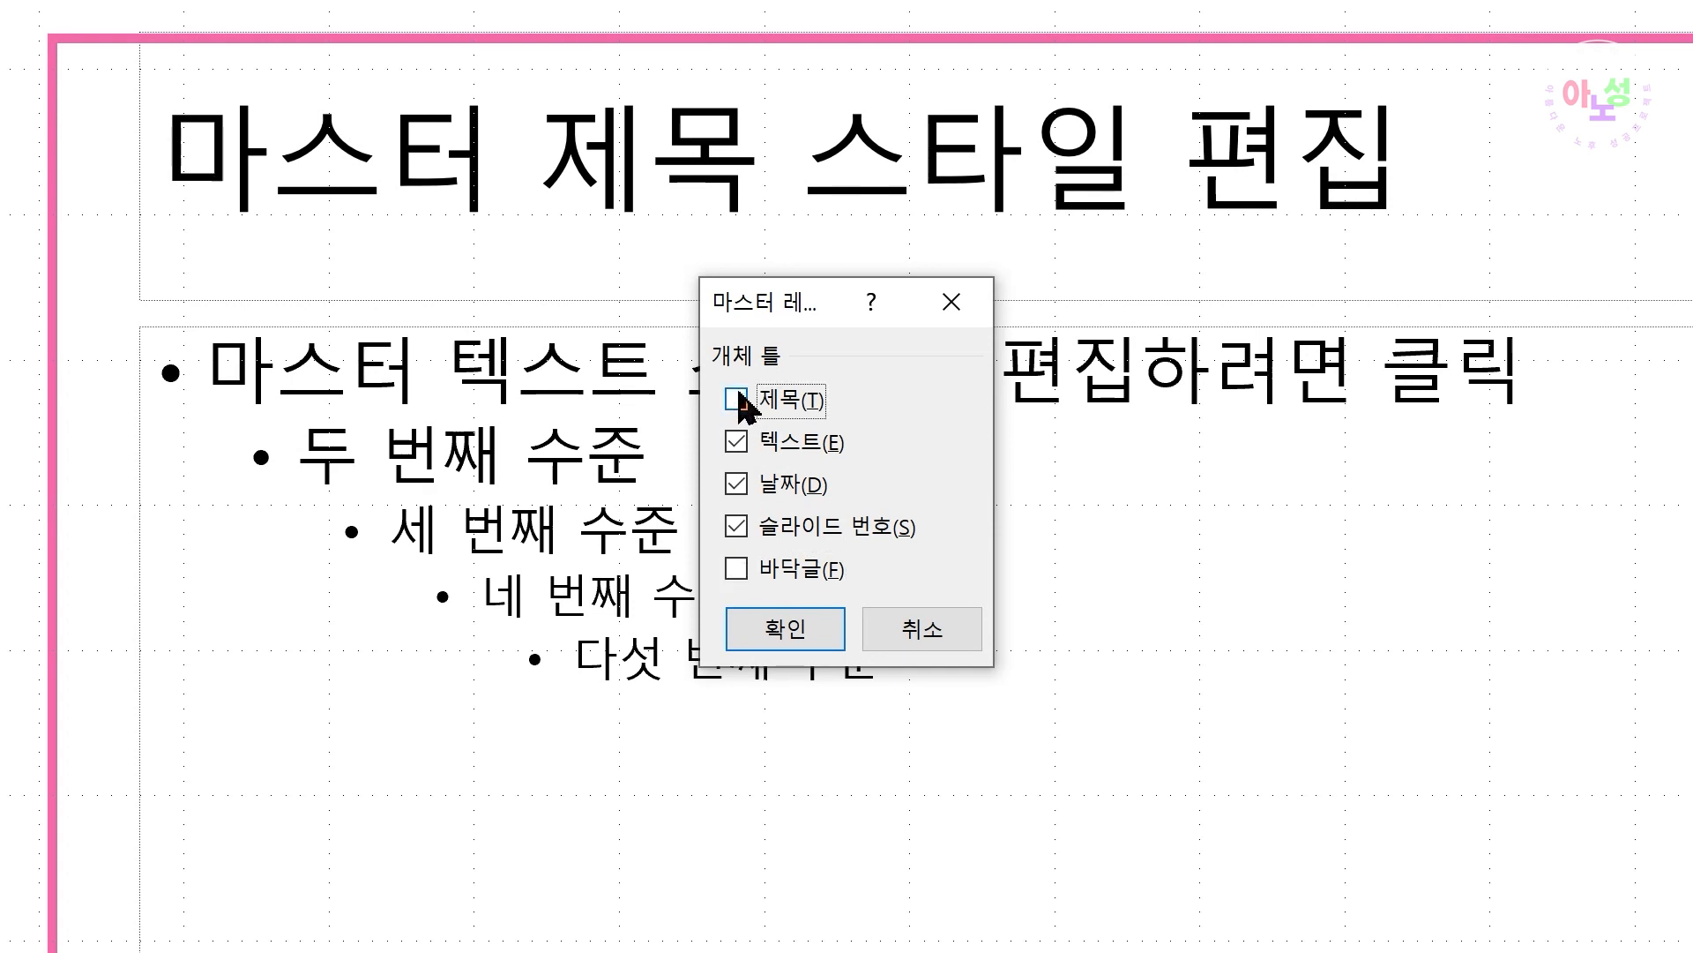
pyautogui.click(793, 633)
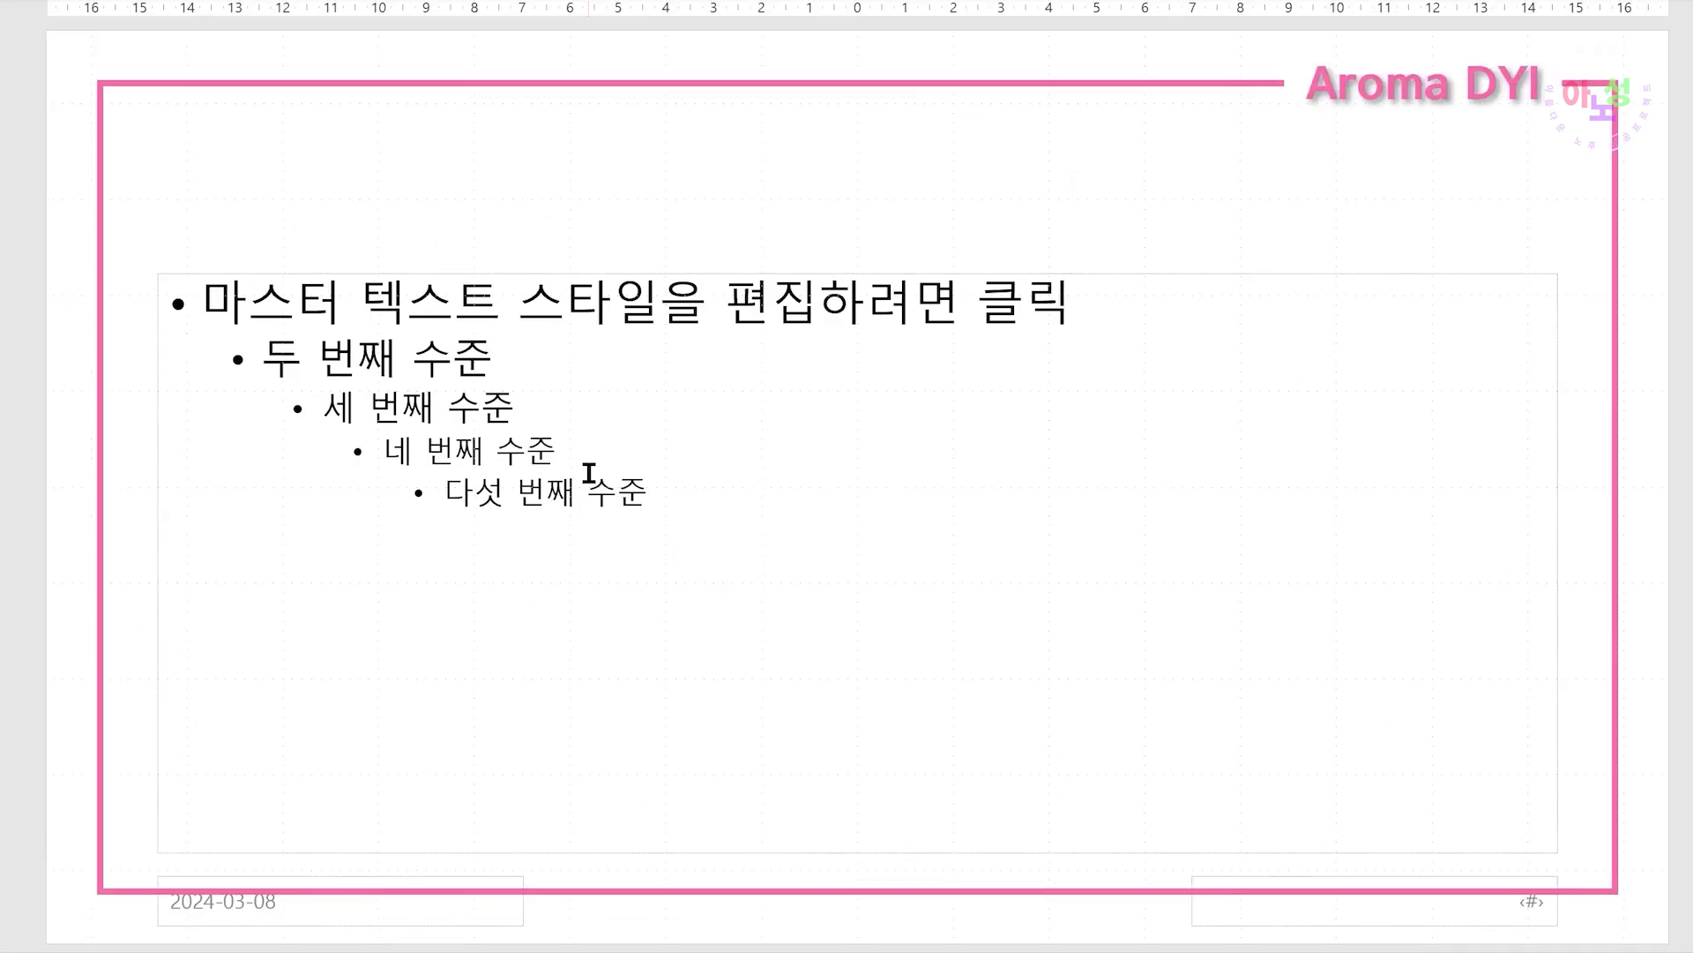
# Hide the date and slide number placeholders on the first slide master as well
pyautogui.click(79, 2)
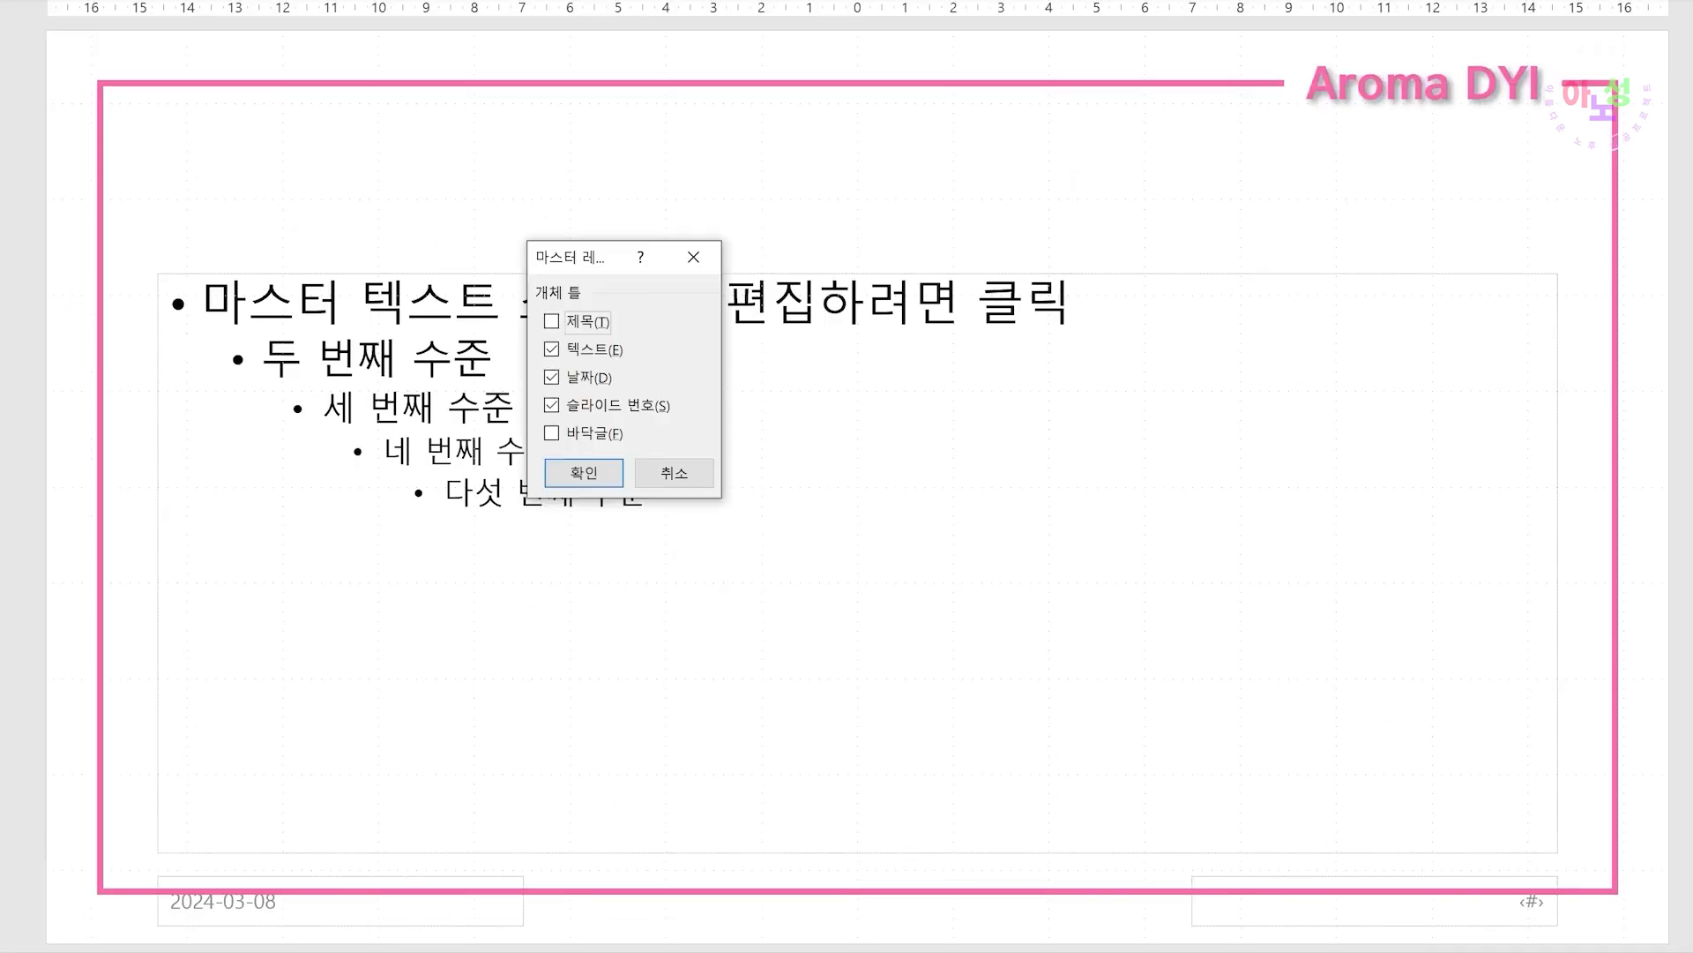
pyautogui.click(553, 378)
pyautogui.click(553, 405)
pyautogui.click(583, 473)
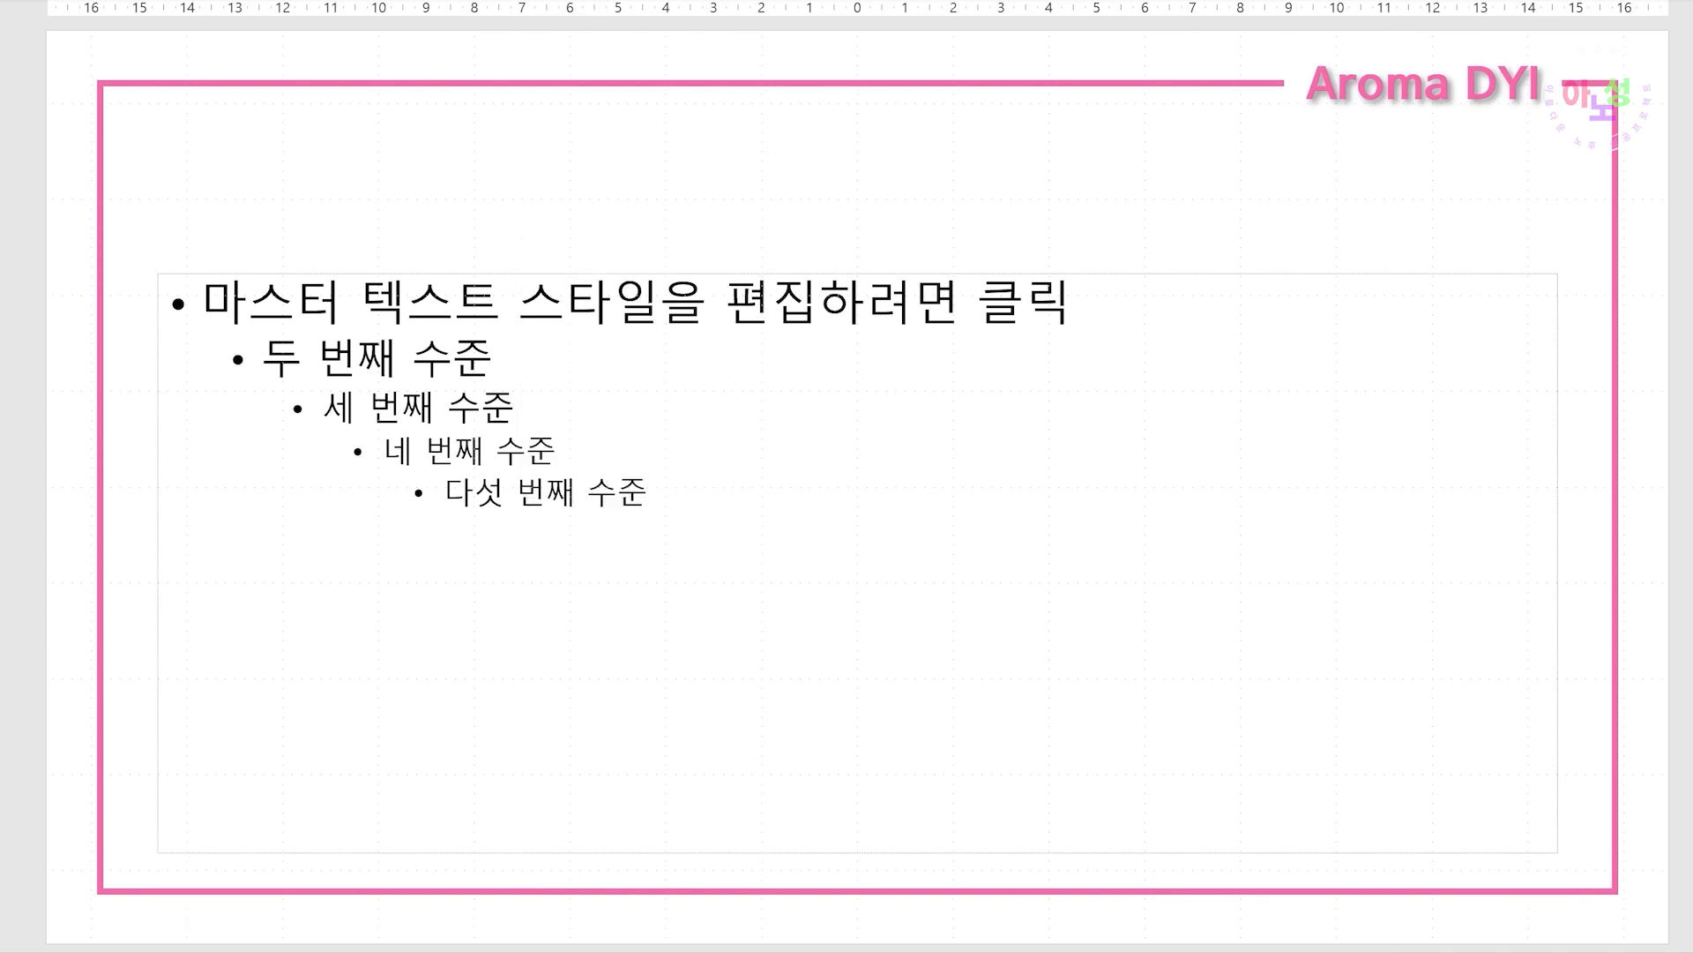
# Toggle the footer and slide number placeholder options on the master once more and confirm
pyautogui.click(553, 430)
pyautogui.click(552, 403)
pyautogui.click(589, 474)
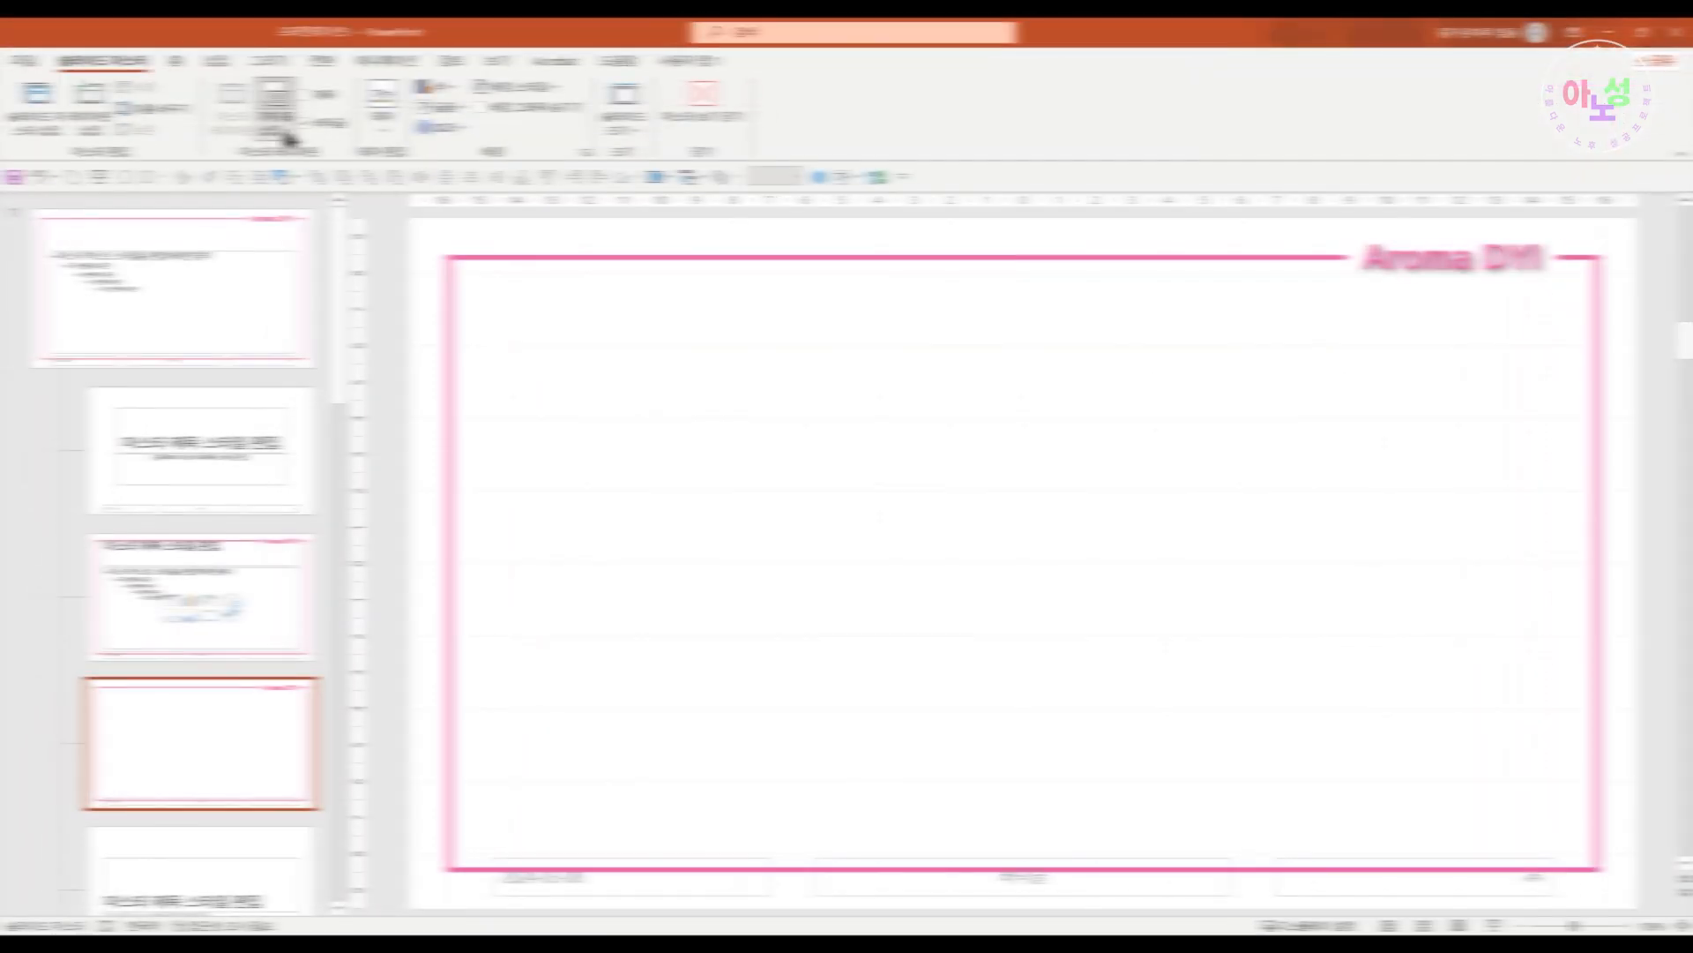
# Insert a picture placeholder about 15.5 cm wide and 9.5 cm high on the custom layout
pyautogui.click(280, 128)
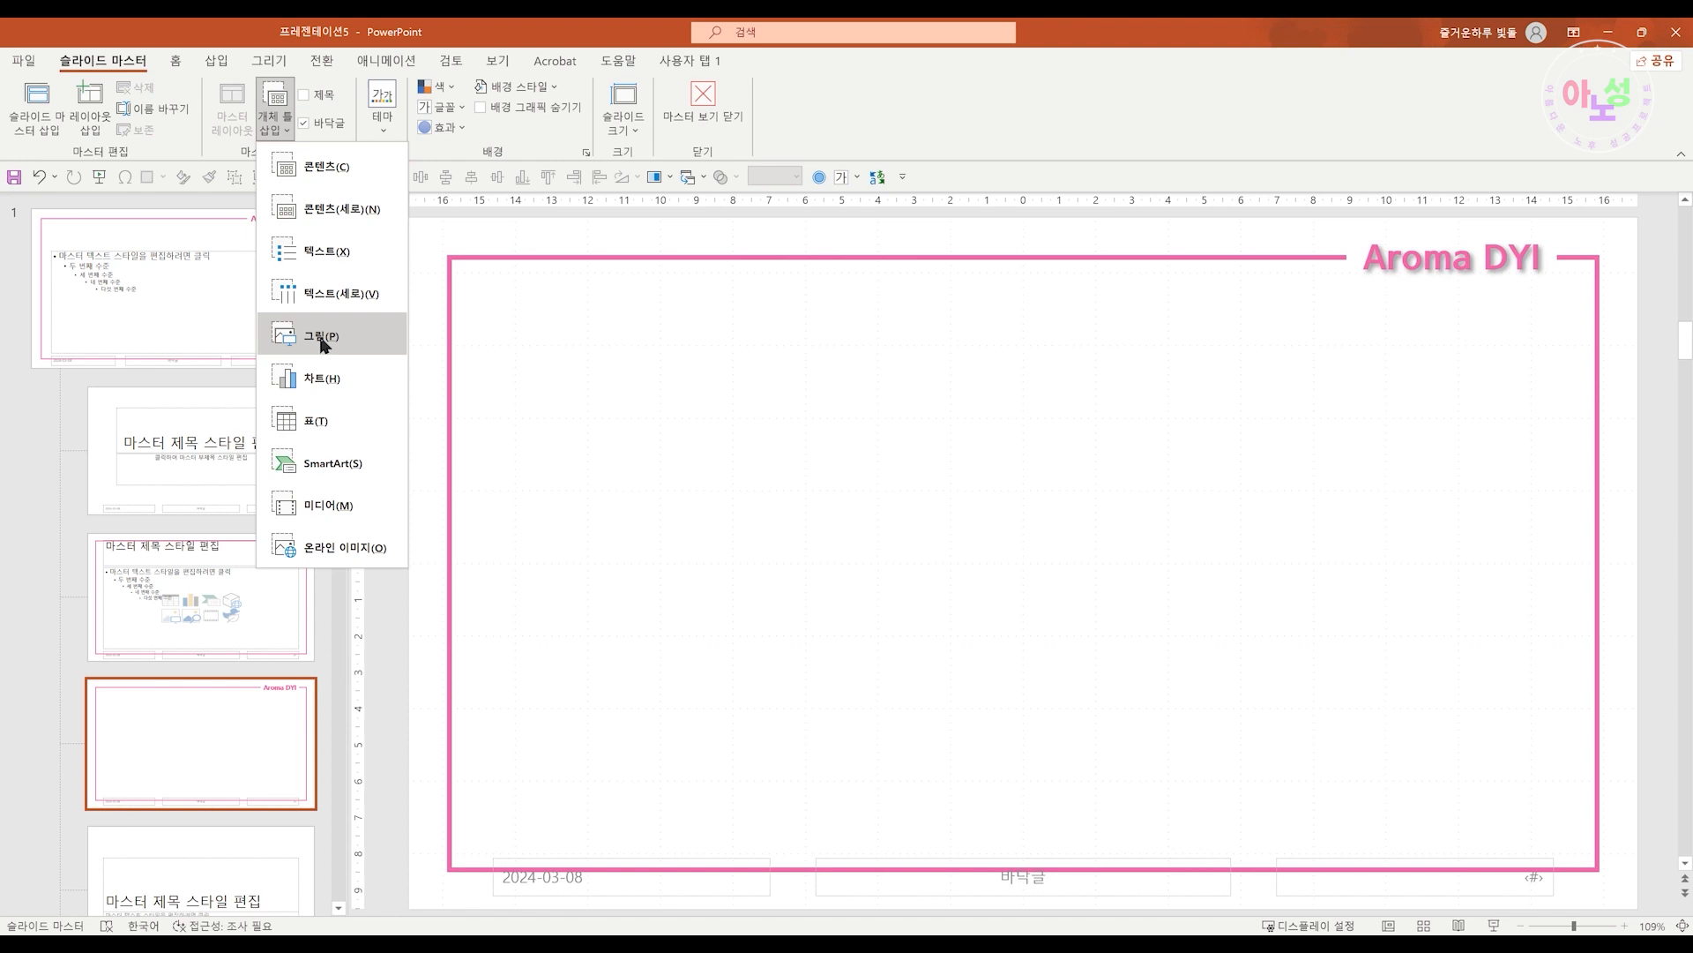
pyautogui.click(323, 340)
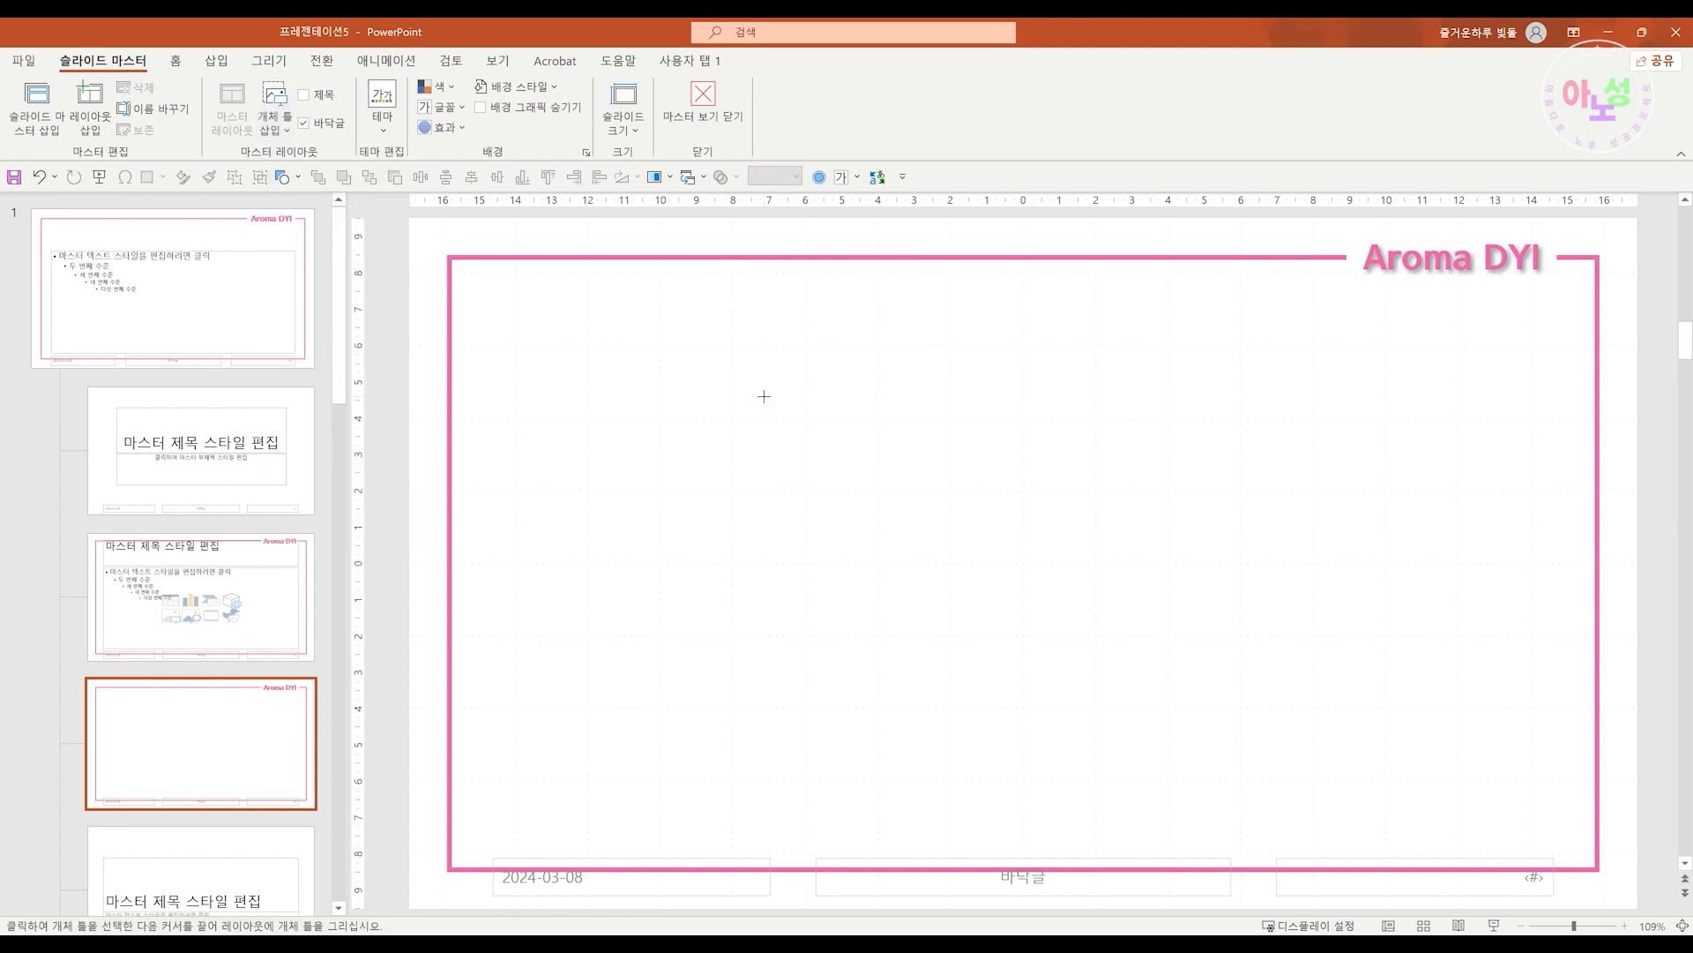
pyautogui.moveTo(768, 397); pyautogui.dragTo(1334, 740)
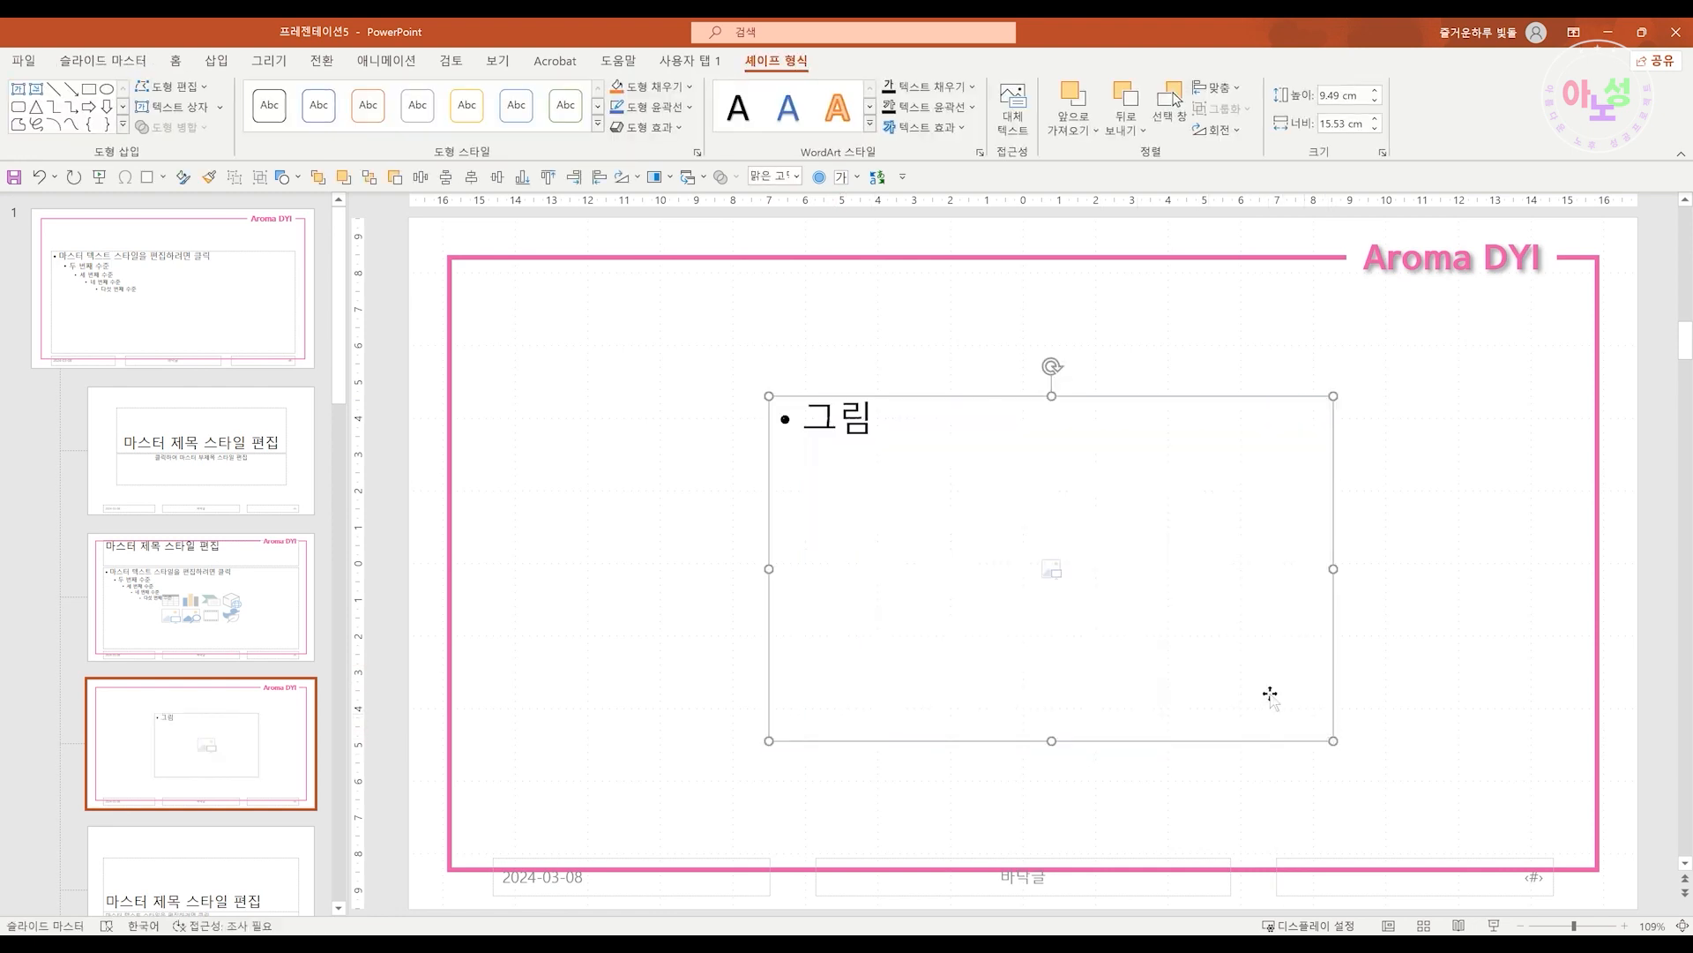
# Rename the custom layout as "그림 개체틀"
pyautogui.rightClick(291, 739)
pyautogui.click(344, 699)
pyautogui.press('BackSpace')
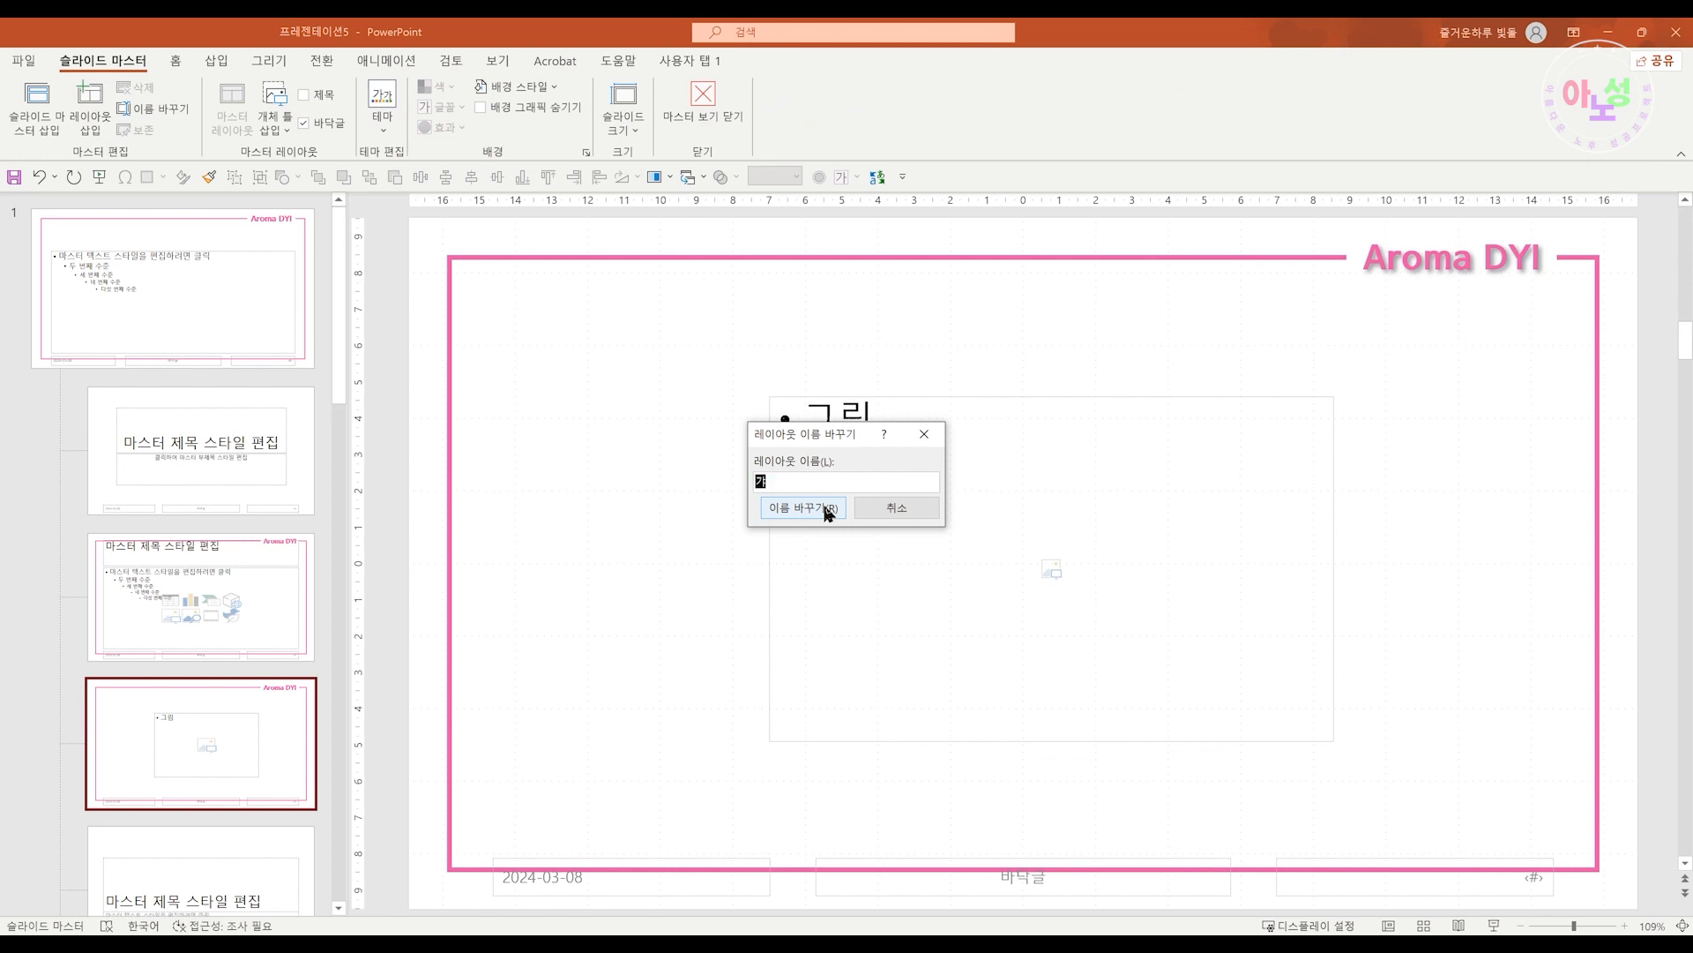
pyautogui.write('개체들 그림')
pyautogui.click(756, 482)
pyautogui.write('그림')
pyautogui.moveTo(812, 484); pyautogui.dragTo(863, 483)
pyautogui.press('BackSpace')
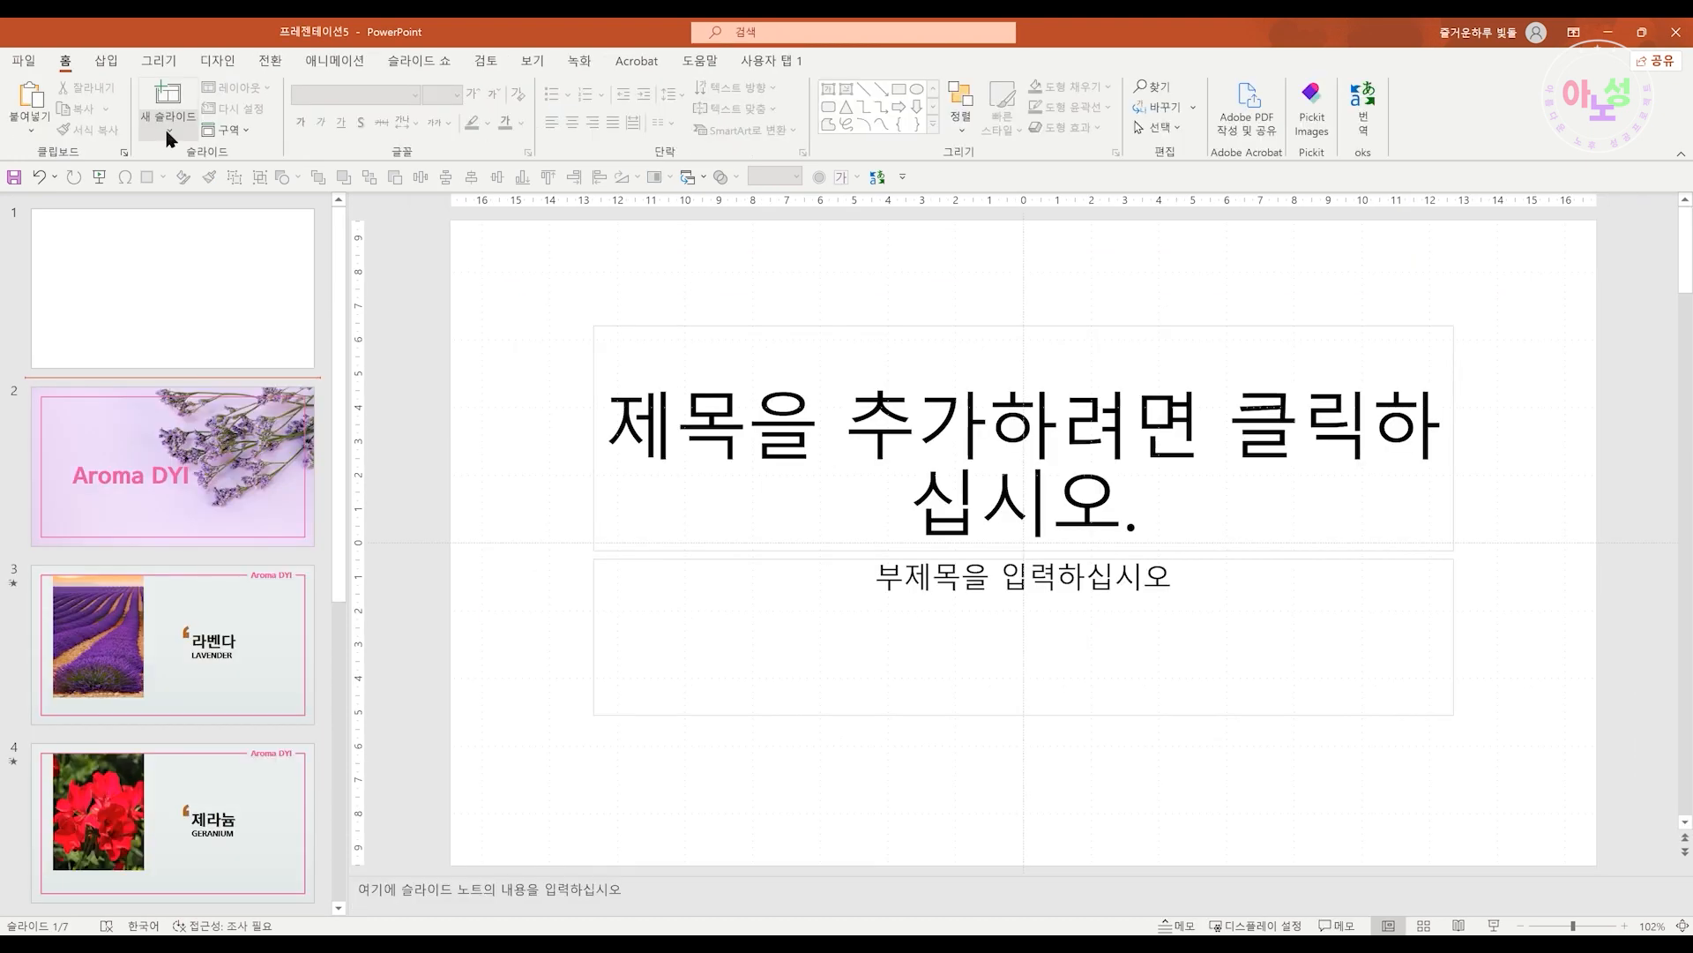
# Add a new slide using the "그림 개체틀" layout
pyautogui.click(168, 134)
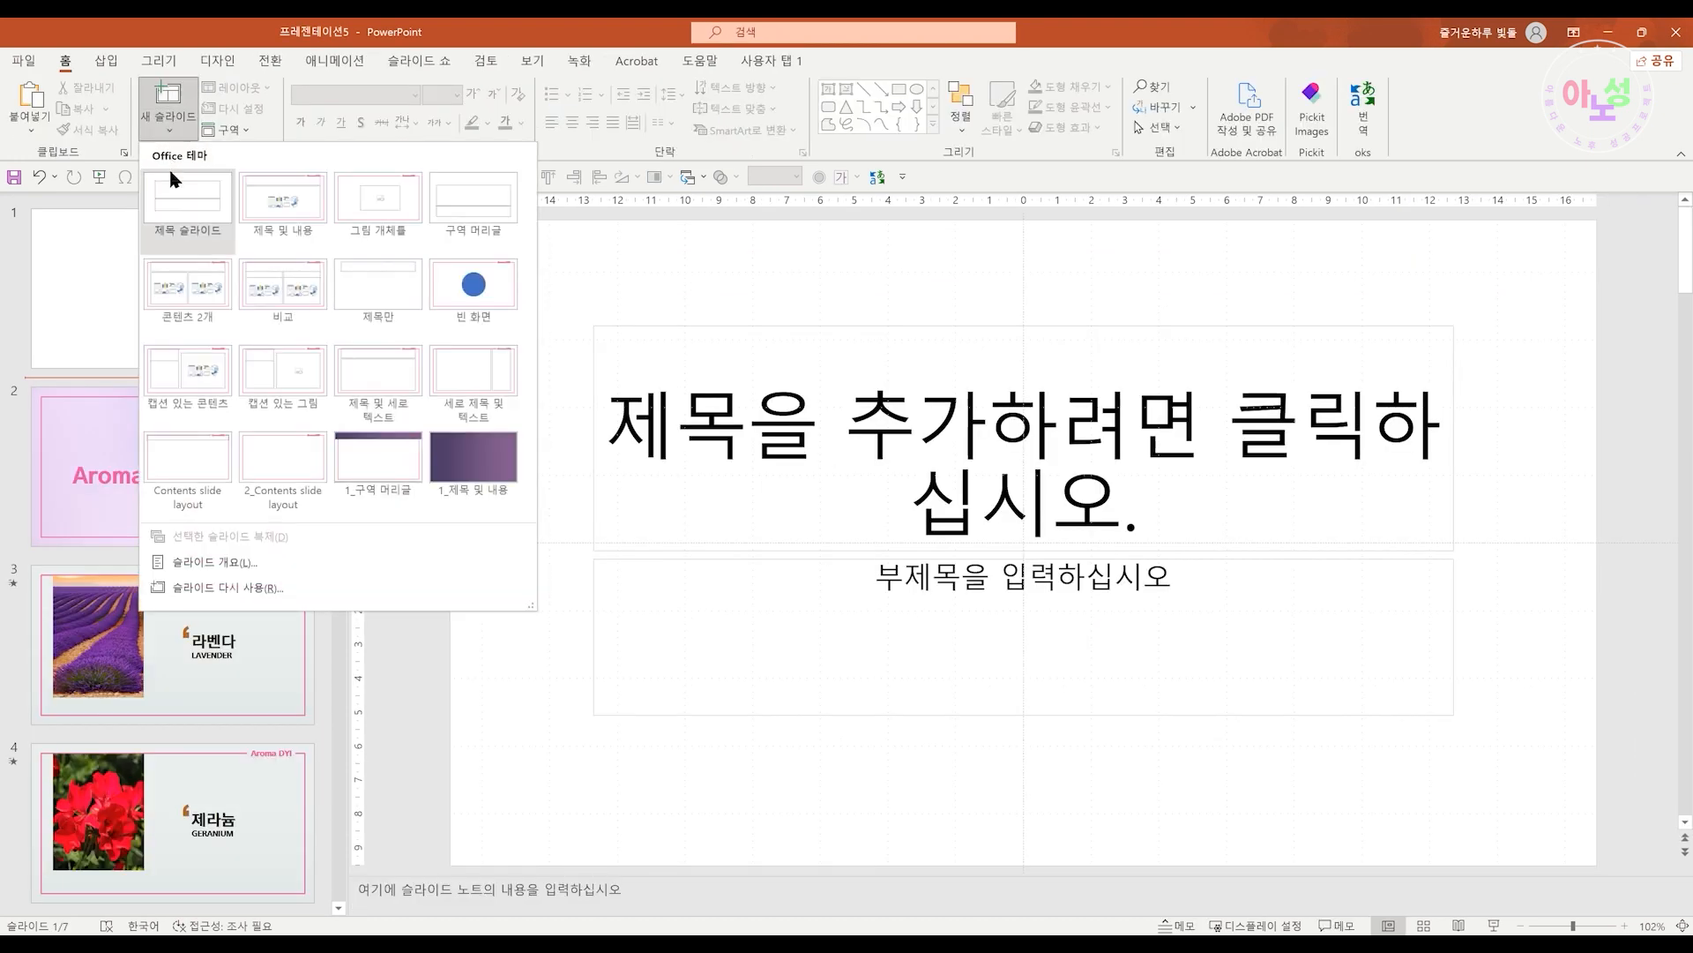
pyautogui.click(377, 205)
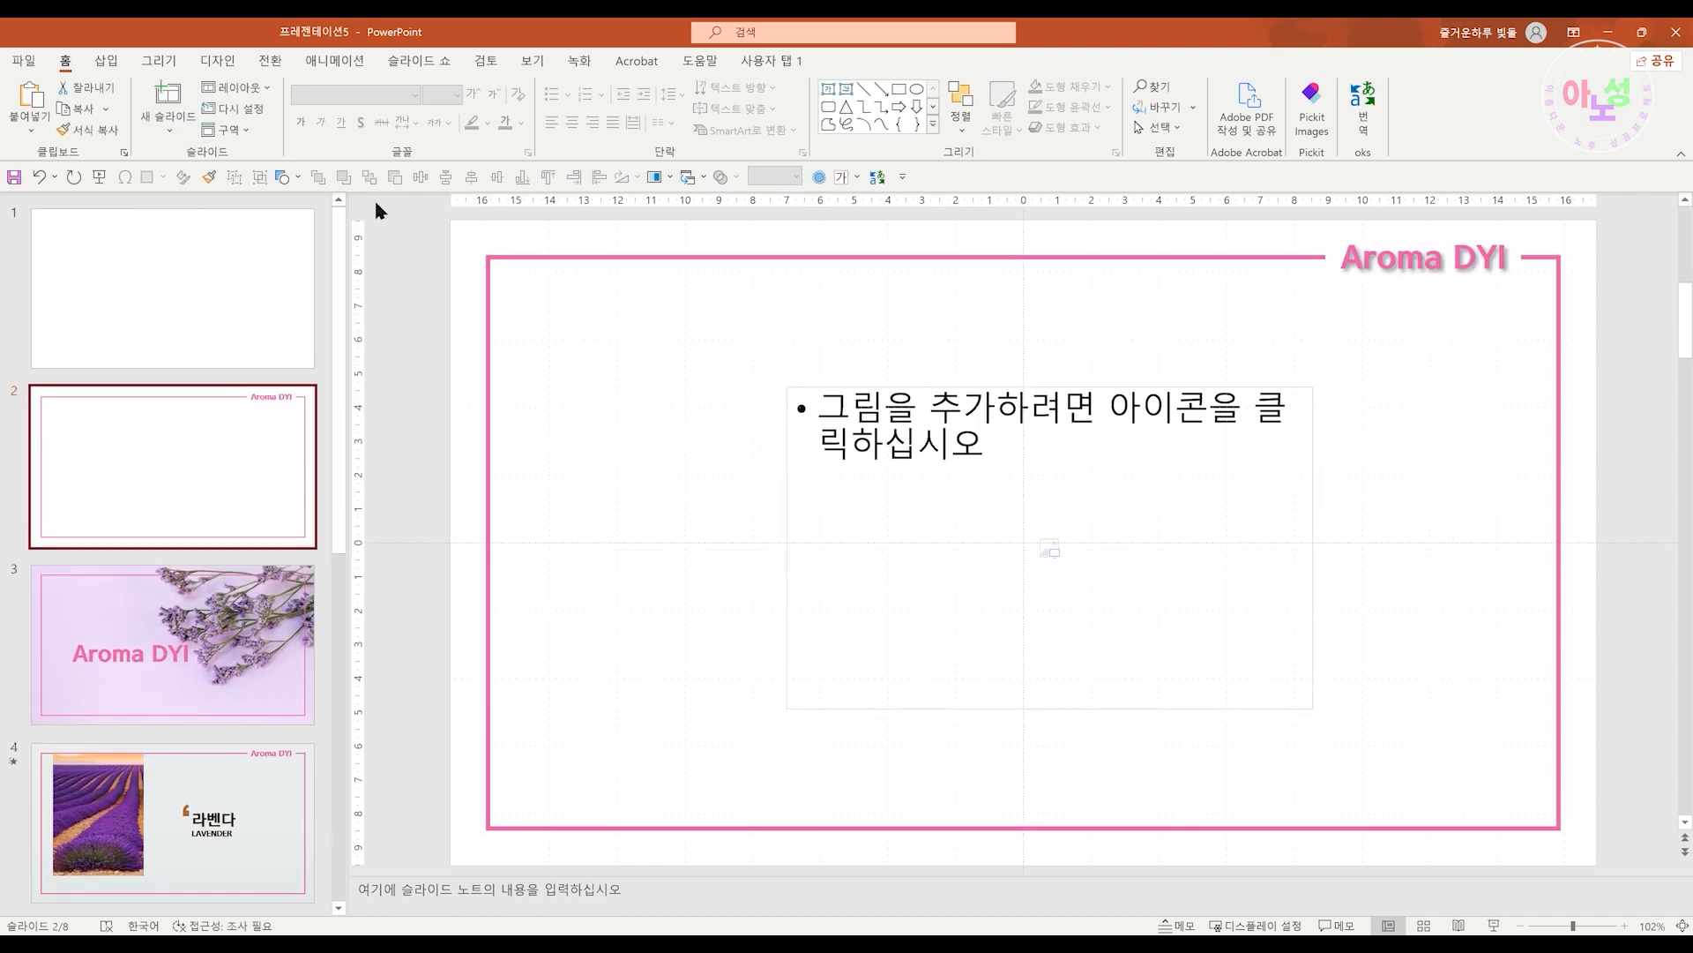
# Try moving, resizing and deleting the picture placeholder on slide 2, then undo the deletion
pyautogui.moveTo(785, 576); pyautogui.dragTo(589, 528)
pyautogui.moveTo(1120, 661); pyautogui.dragTo(1349, 760)
pyautogui.press('Delete')
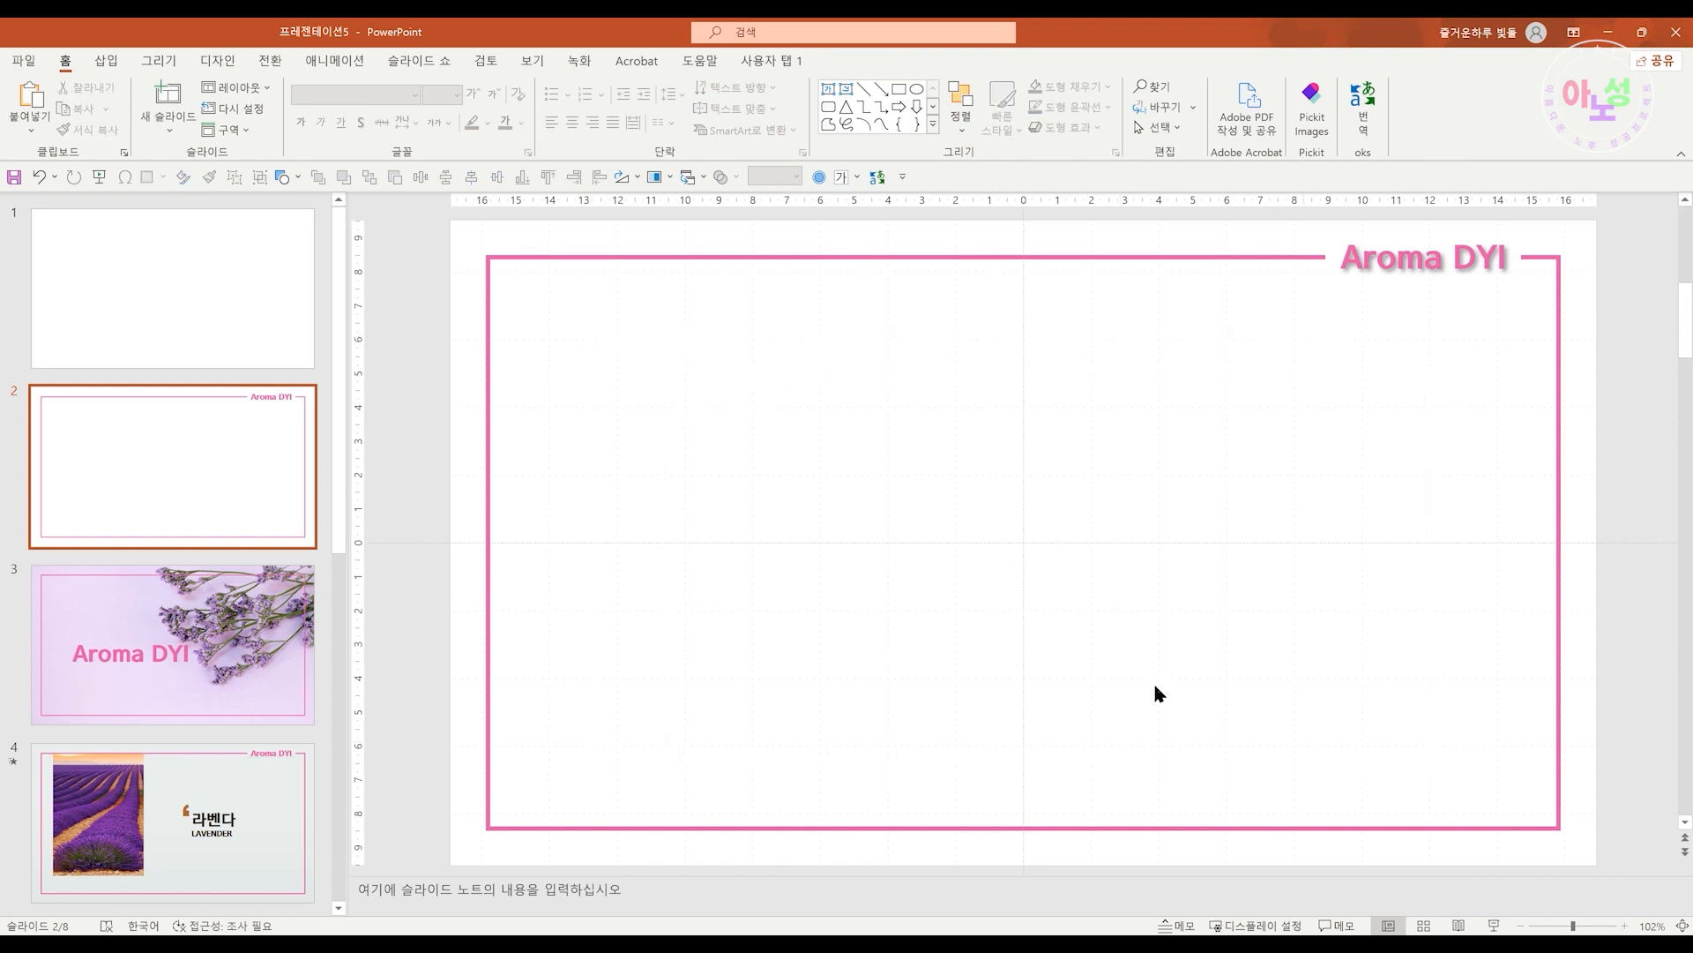
pyautogui.hotkey('ctrl', 'z')
# Move the picture placeholder on slide 2 and try its copy and paste commands
pyautogui.moveTo(1427, 757); pyautogui.dragTo(1094, 620)
pyautogui.moveTo(931, 622); pyautogui.dragTo(880, 672)
pyautogui.rightClick(928, 610)
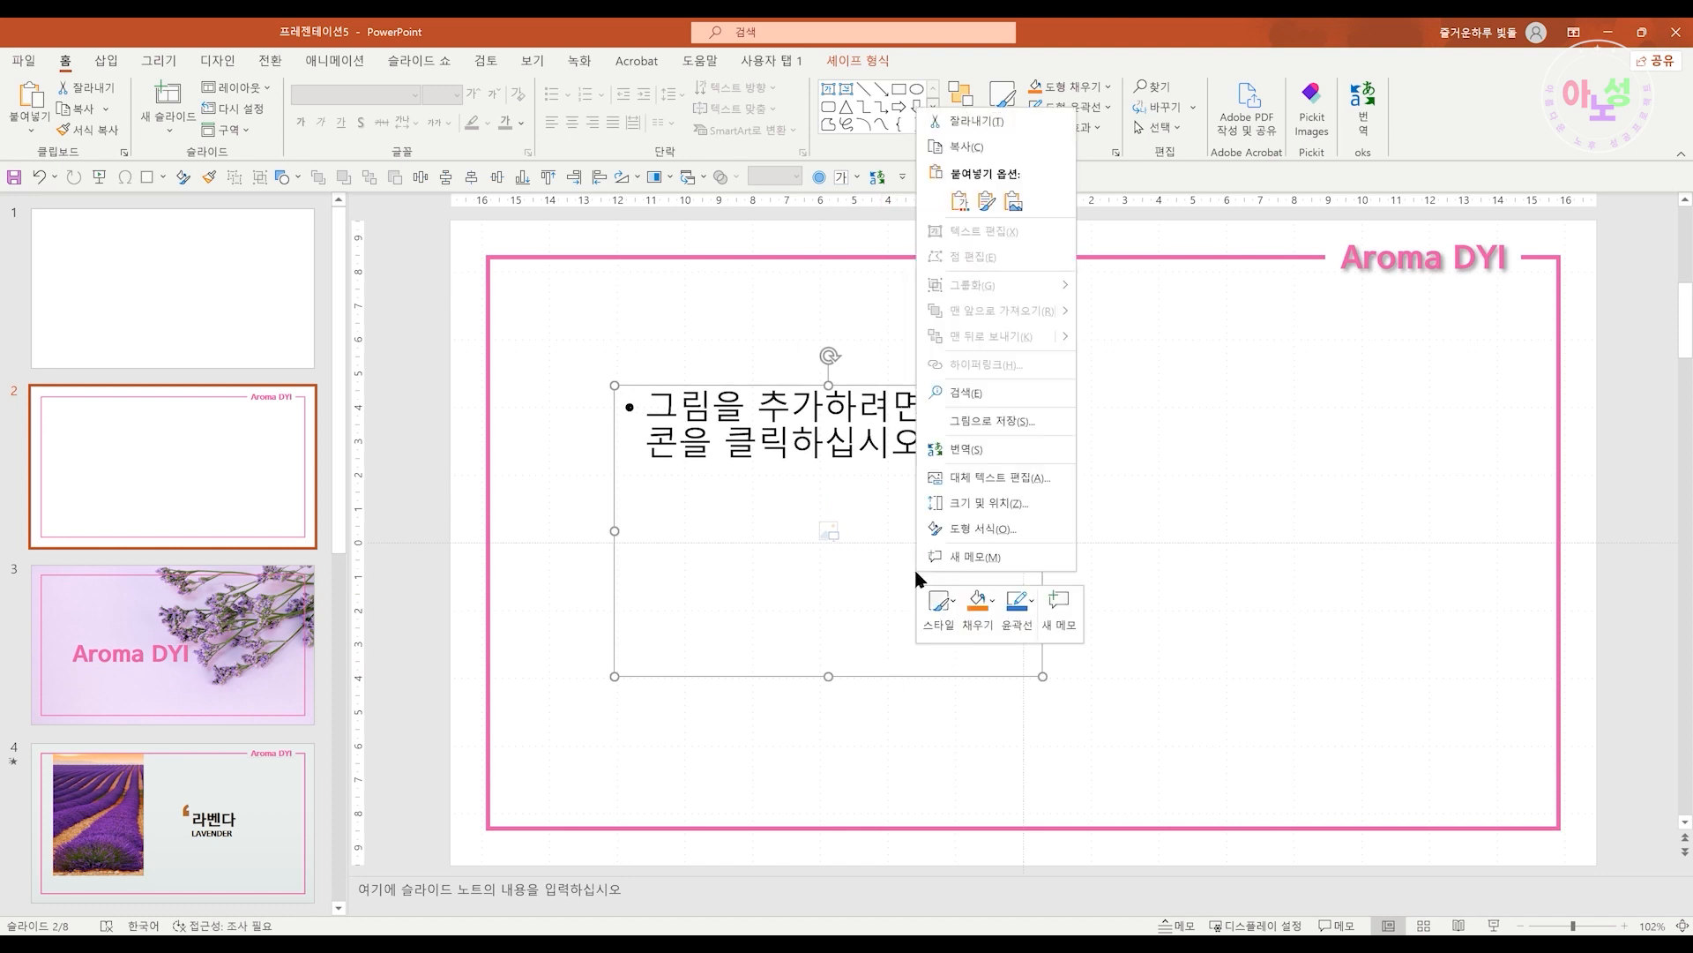
pyautogui.click(972, 151)
pyautogui.rightClick(1143, 531)
pyautogui.click(1187, 578)
pyautogui.moveTo(1032, 676); pyautogui.dragTo(1037, 672)
pyautogui.rightClick(1038, 672)
pyautogui.click(1103, 247)
pyautogui.rightClick(1170, 468)
pyautogui.click(1217, 516)
pyautogui.click(1057, 593)
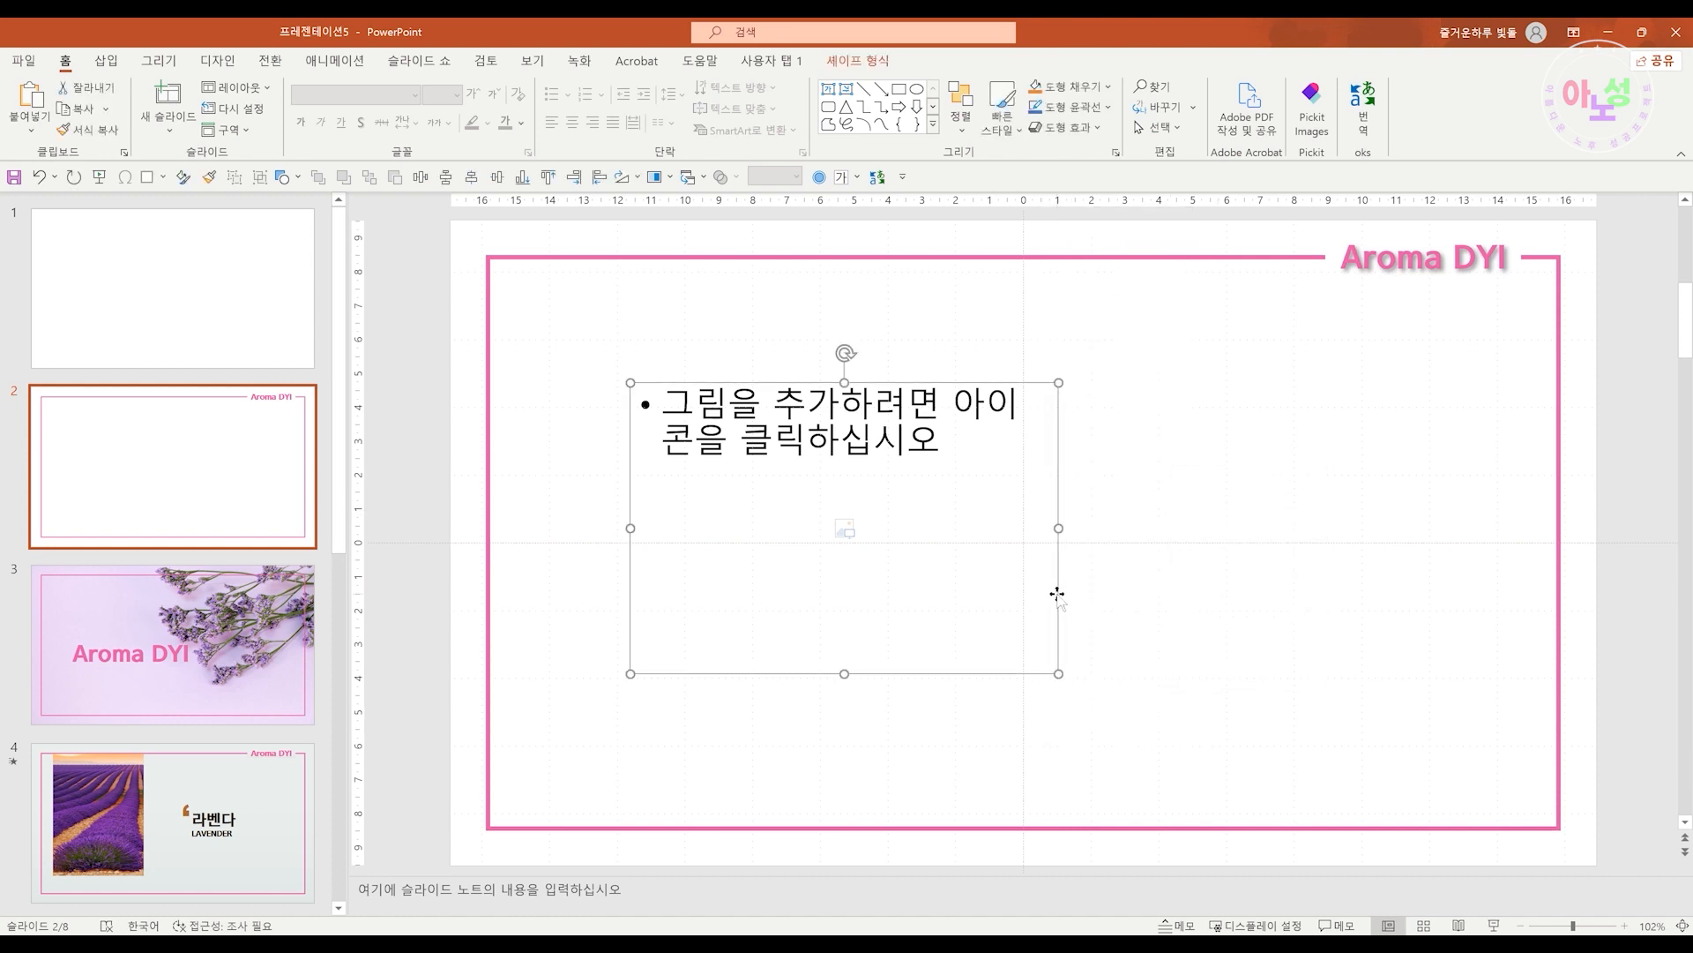
# Try duplicating the picture placeholder, then center it horizontally and vertically on the slide
pyautogui.hotkey('ctrl', 'd')
pyautogui.moveTo(1073, 623); pyautogui.dragTo(1504, 609)
pyautogui.press('Delete')
pyautogui.hotkey('ctrl', 'z')
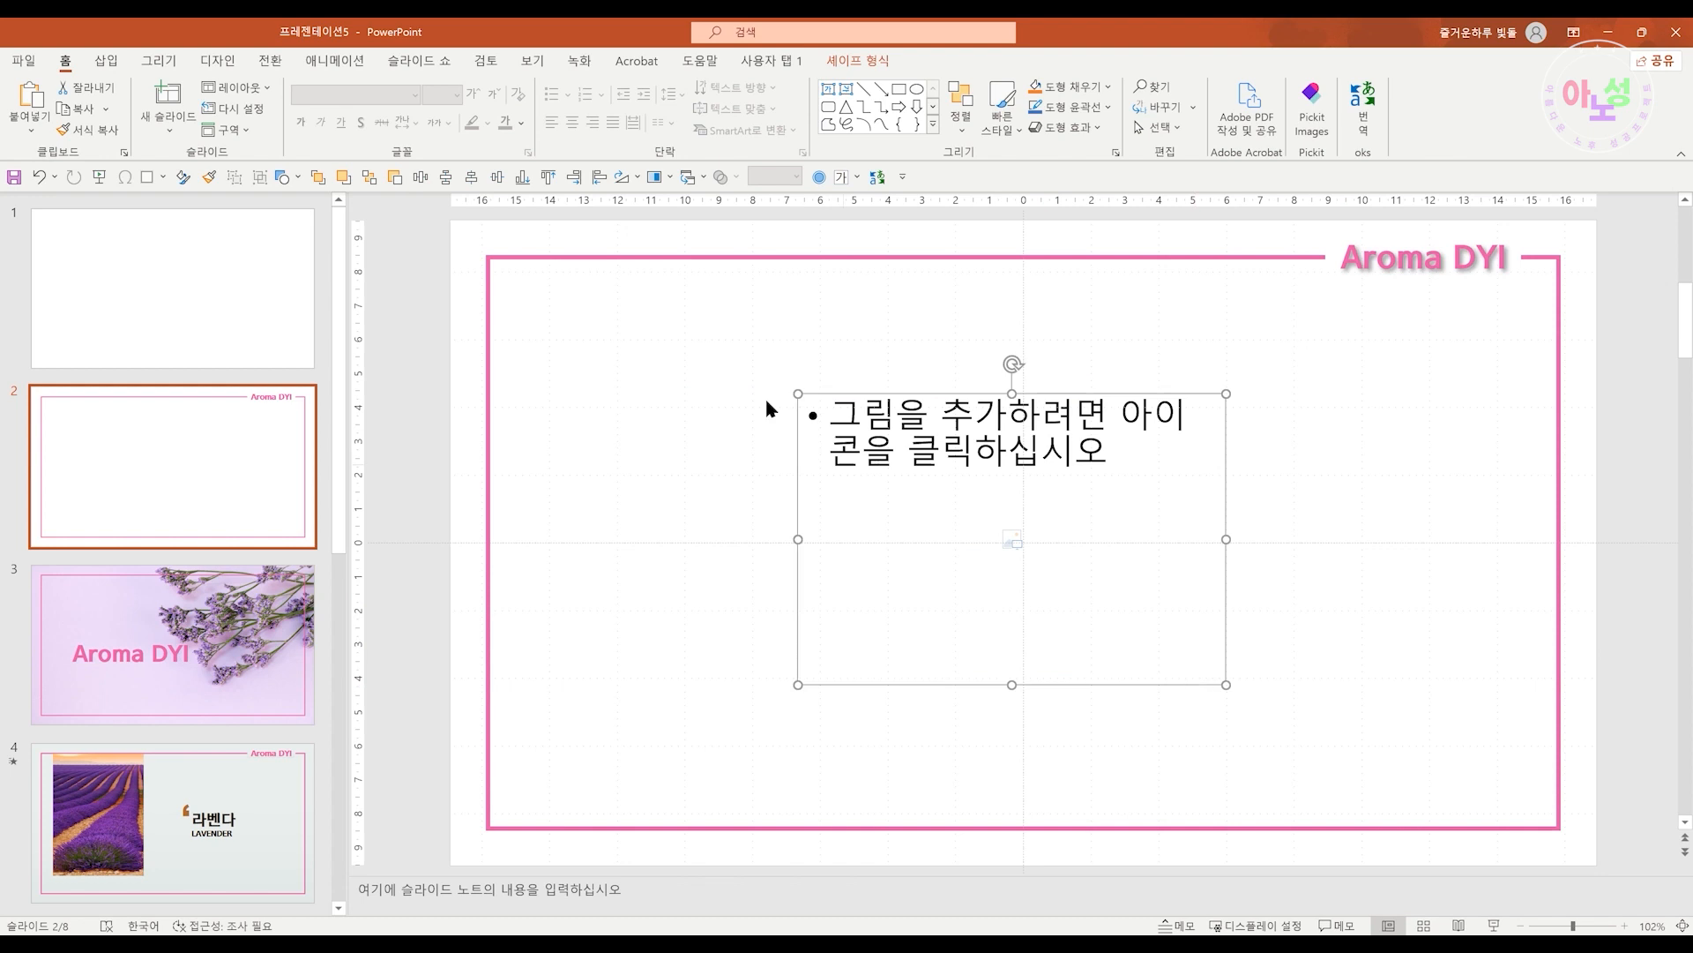
pyautogui.click(420, 177)
pyautogui.click(447, 177)
pyautogui.click(1100, 680)
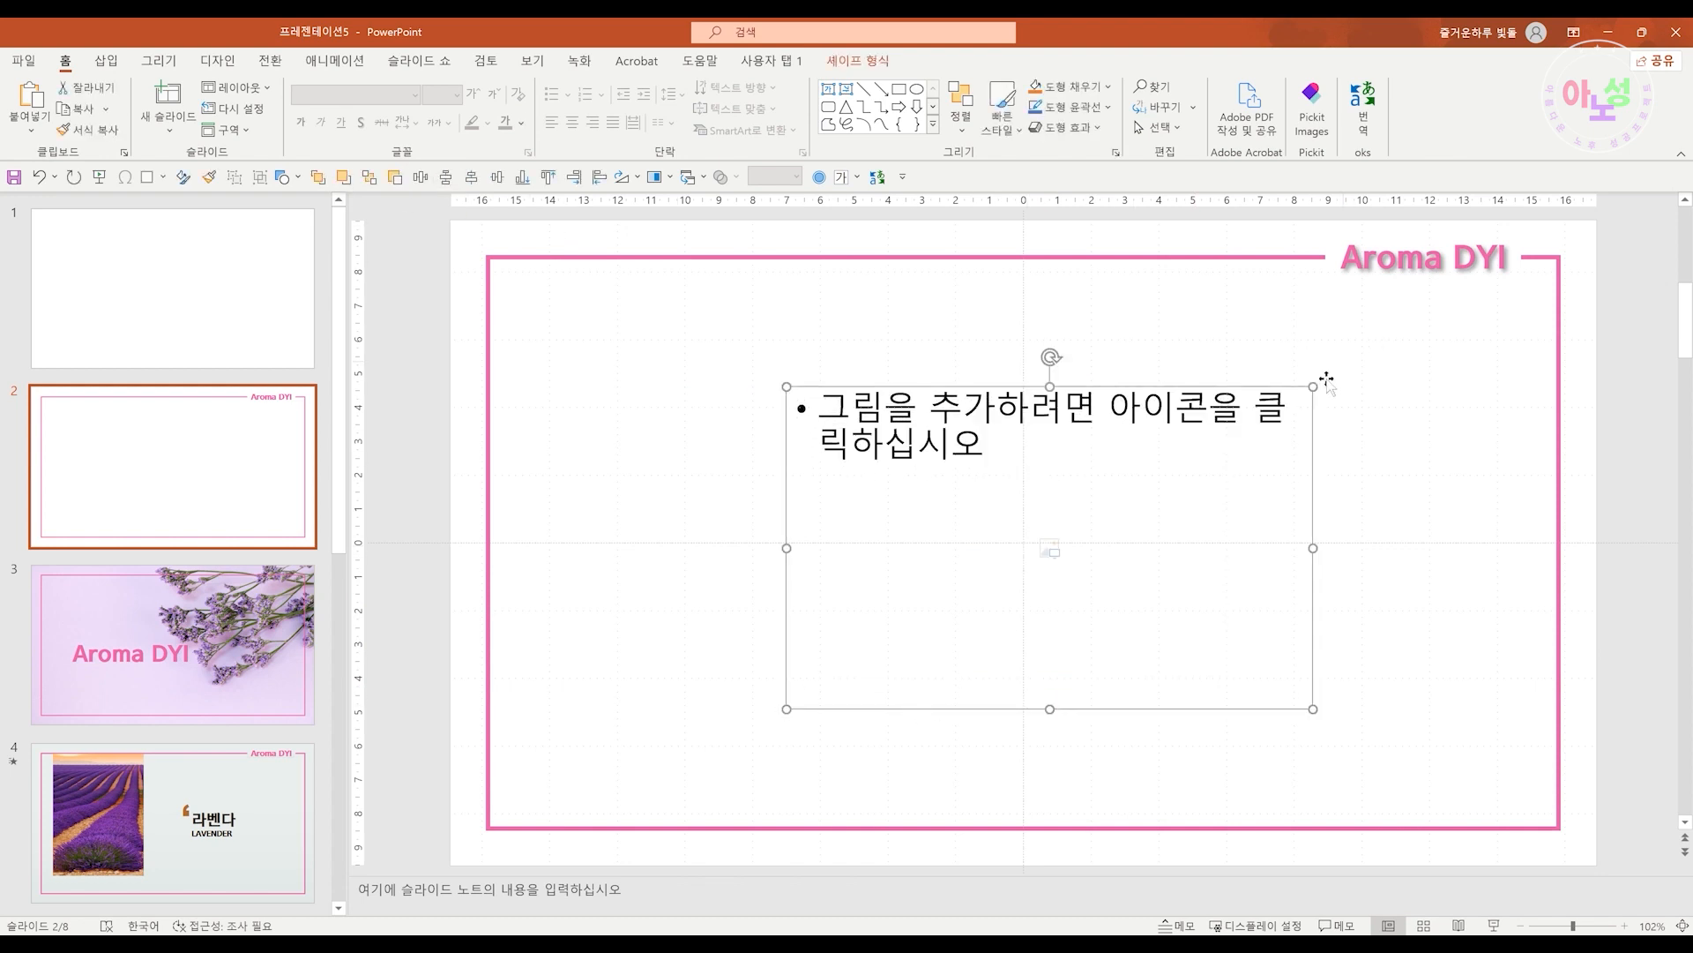
# Enlarge the picture placeholder and insert 그림1.jpg into it
pyautogui.moveTo(1313, 387); pyautogui.dragTo(1459, 317)
pyautogui.moveTo(786, 708); pyautogui.dragTo(597, 767)
pyautogui.click(1026, 540)
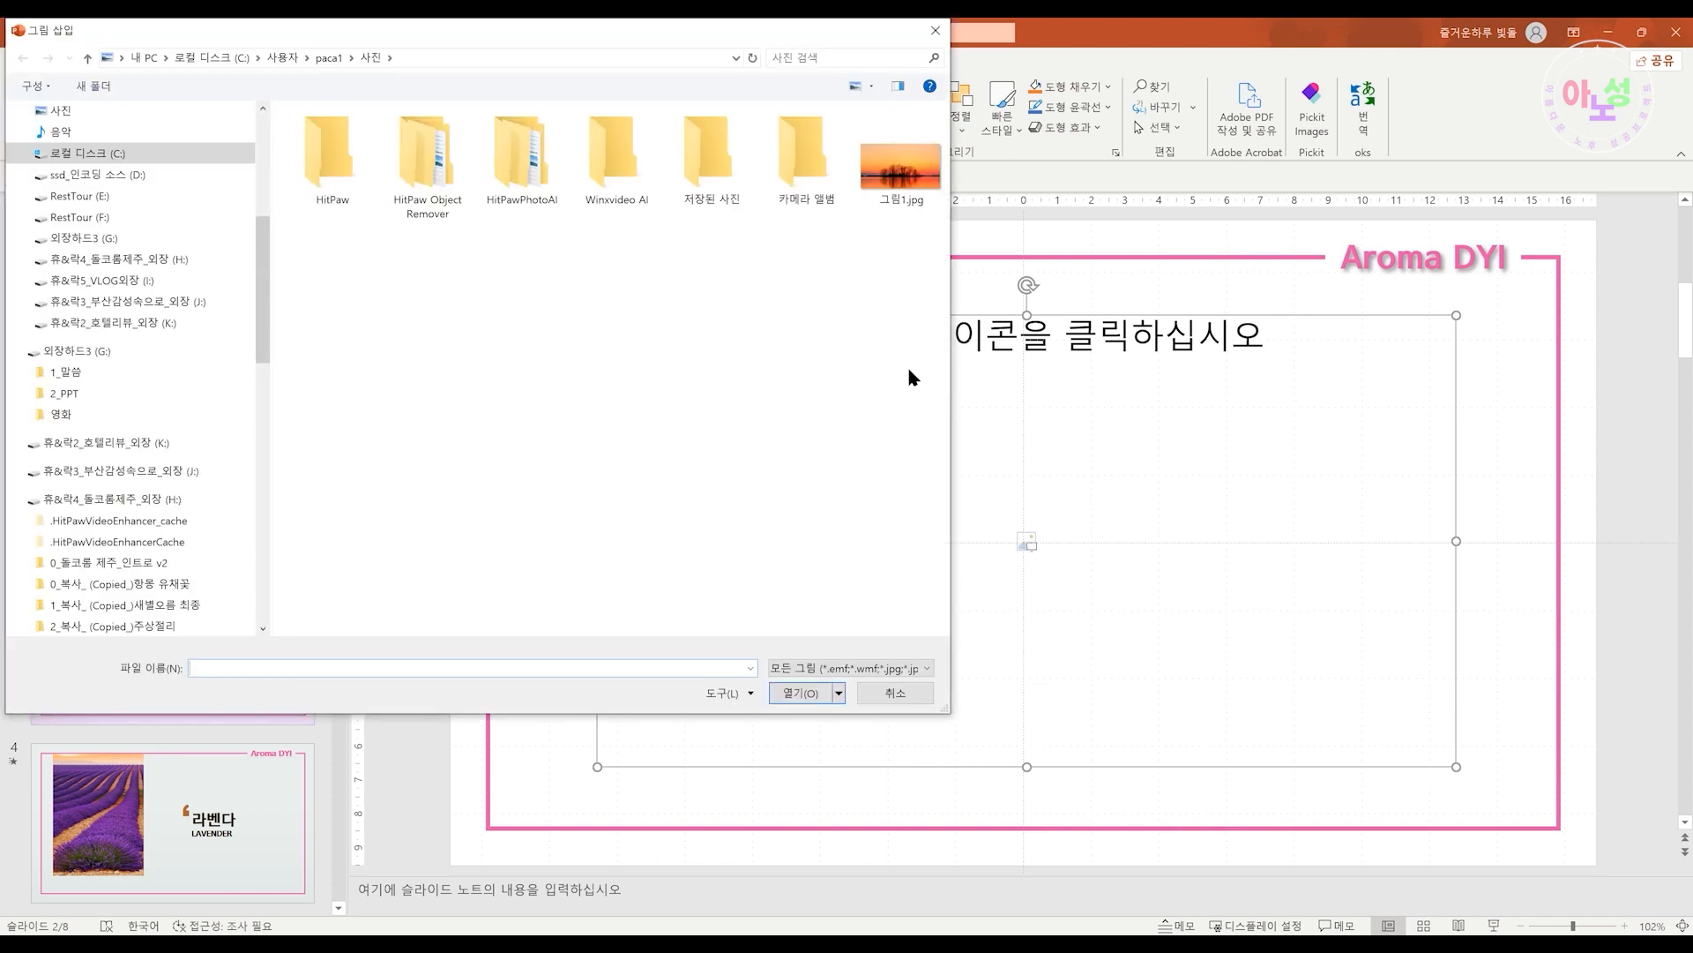
pyautogui.click(908, 173)
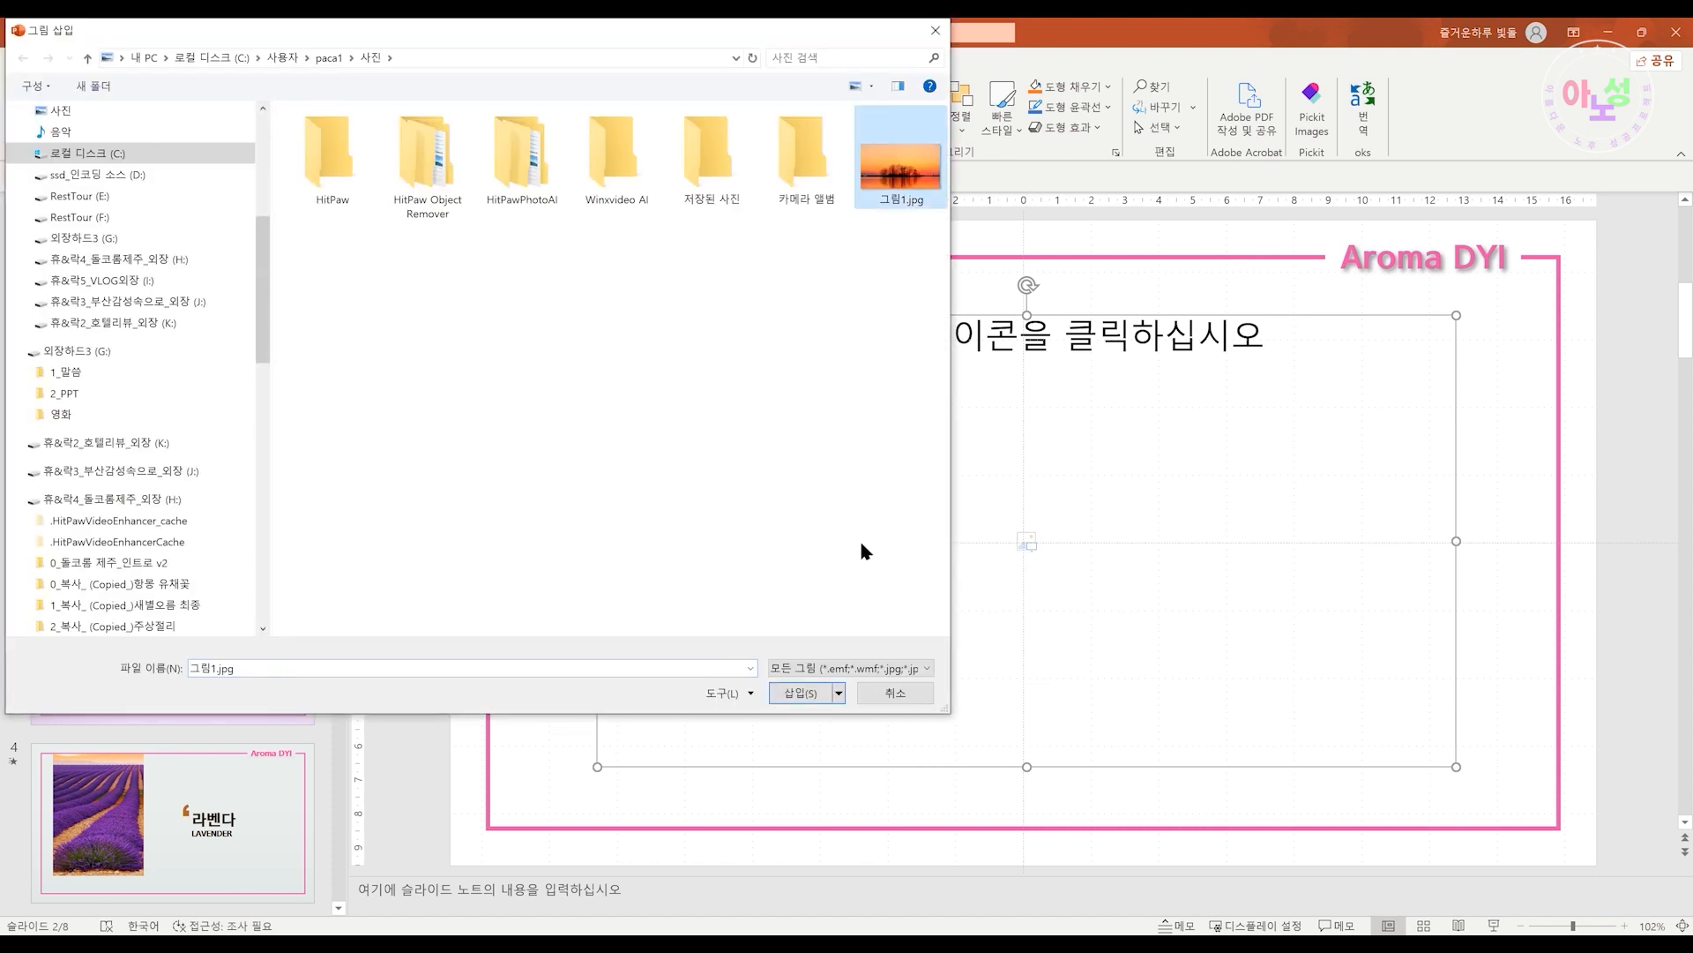
pyautogui.click(798, 693)
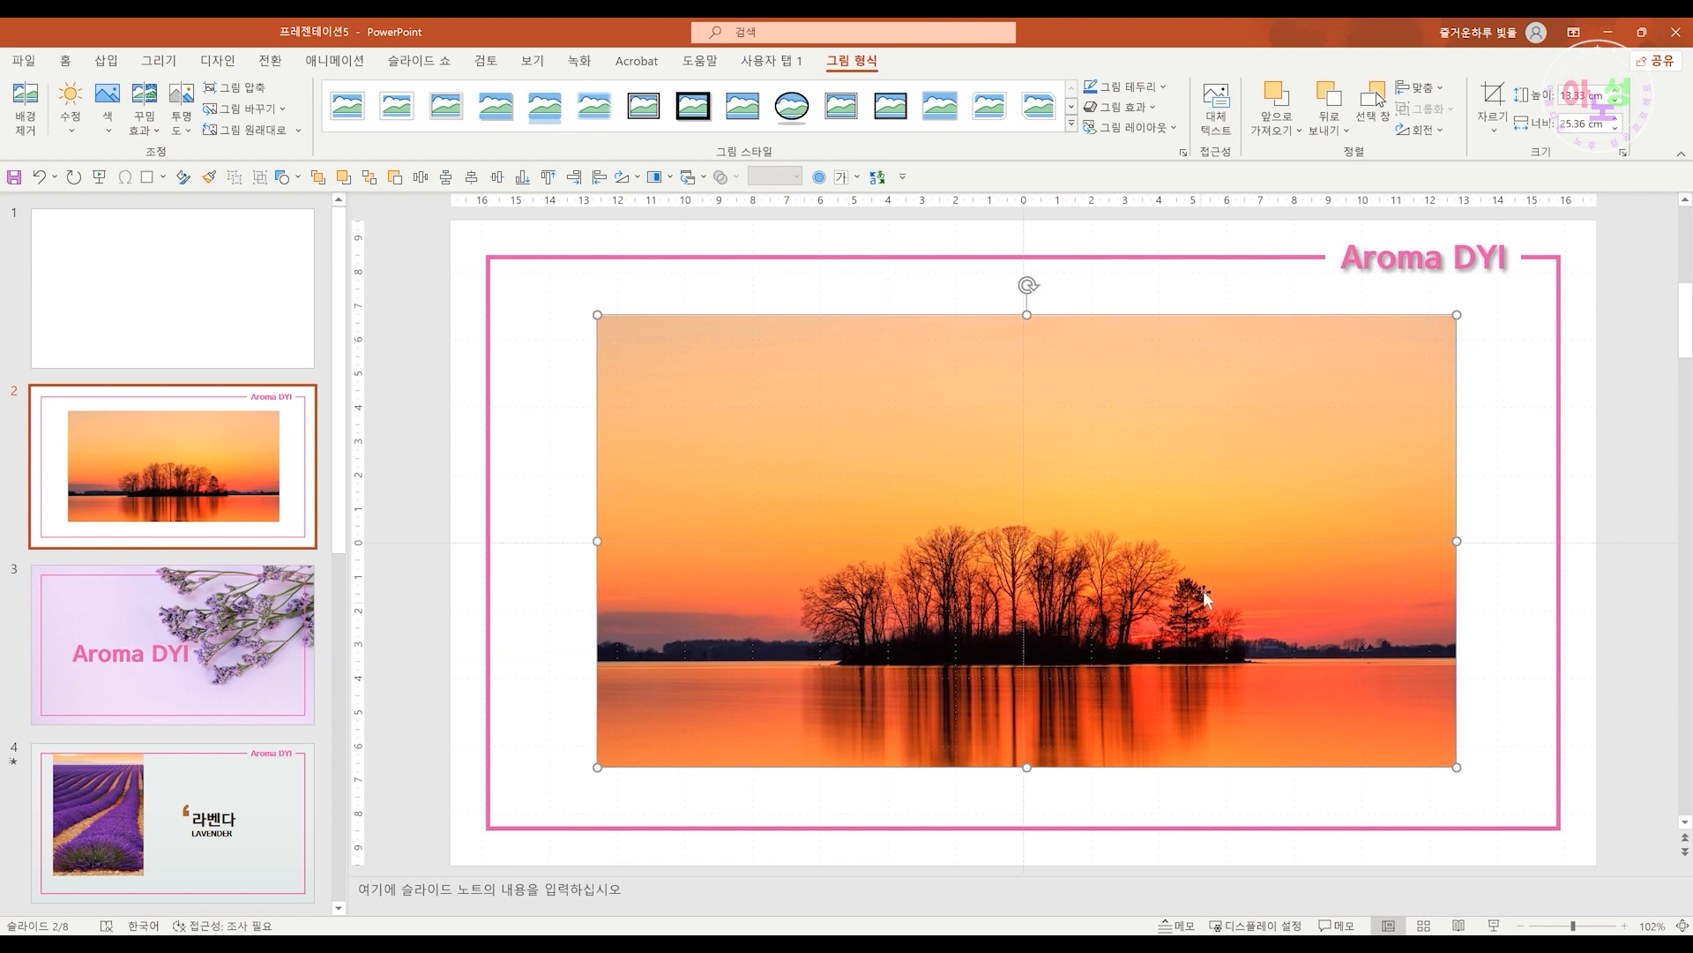
# Replace the inserted picture with a snowy forest stock image
pyautogui.rightClick(1222, 547)
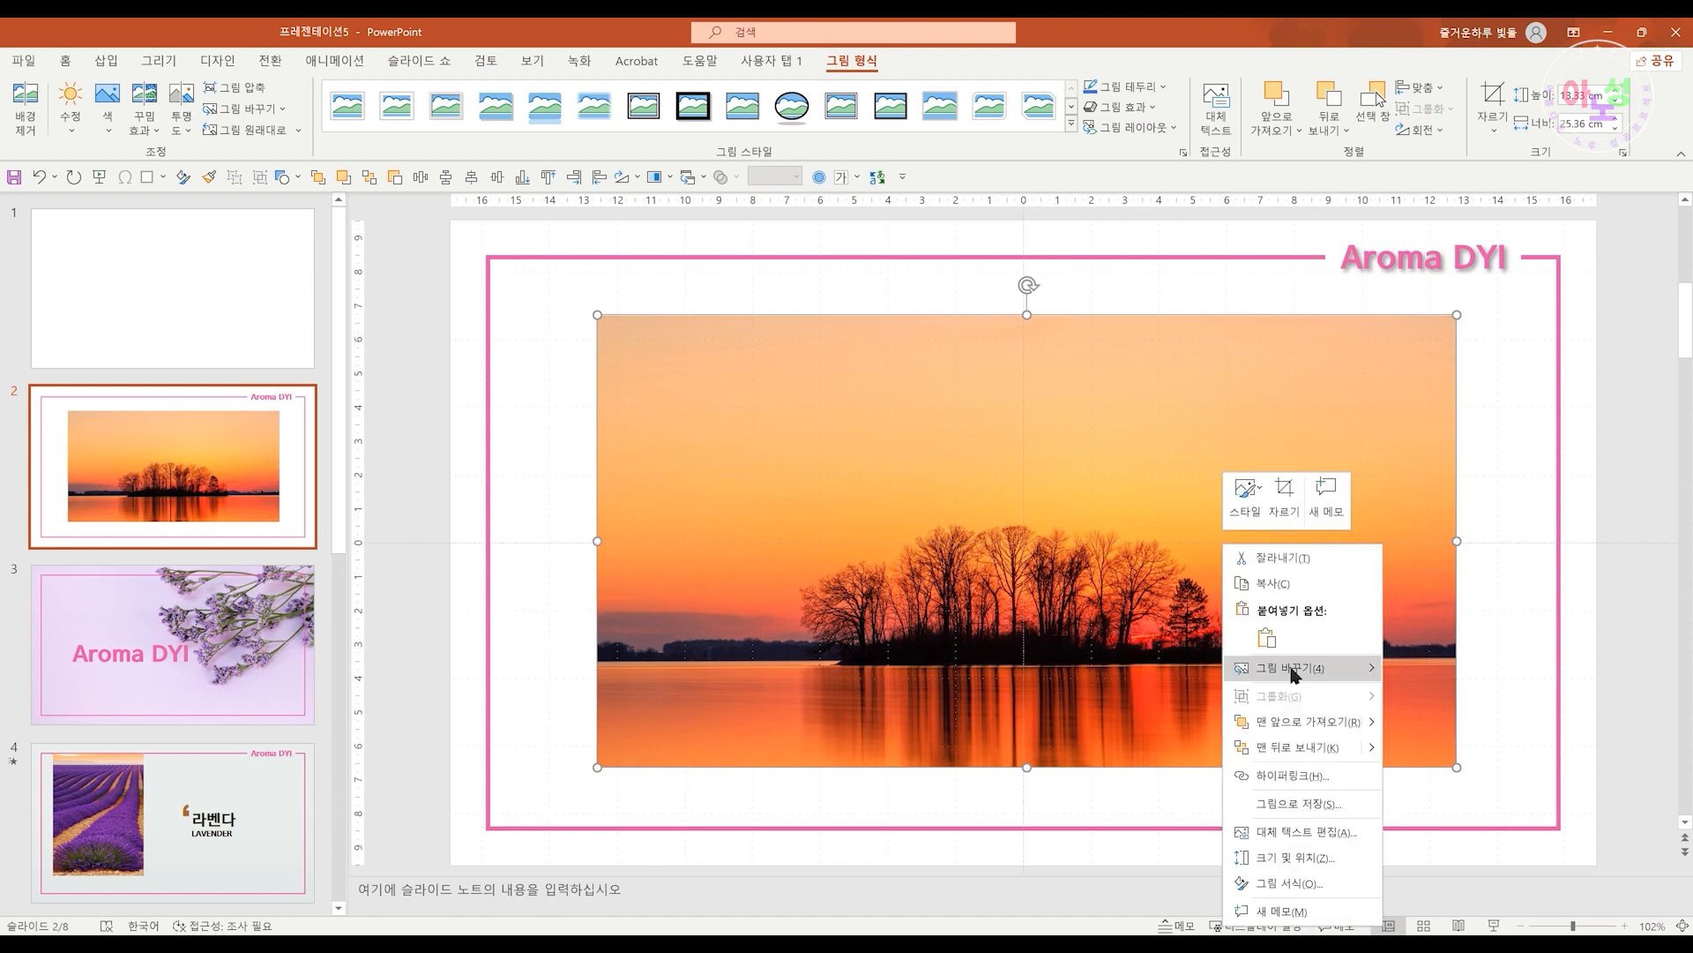
pyautogui.moveTo(1293, 674)
pyautogui.click(1434, 697)
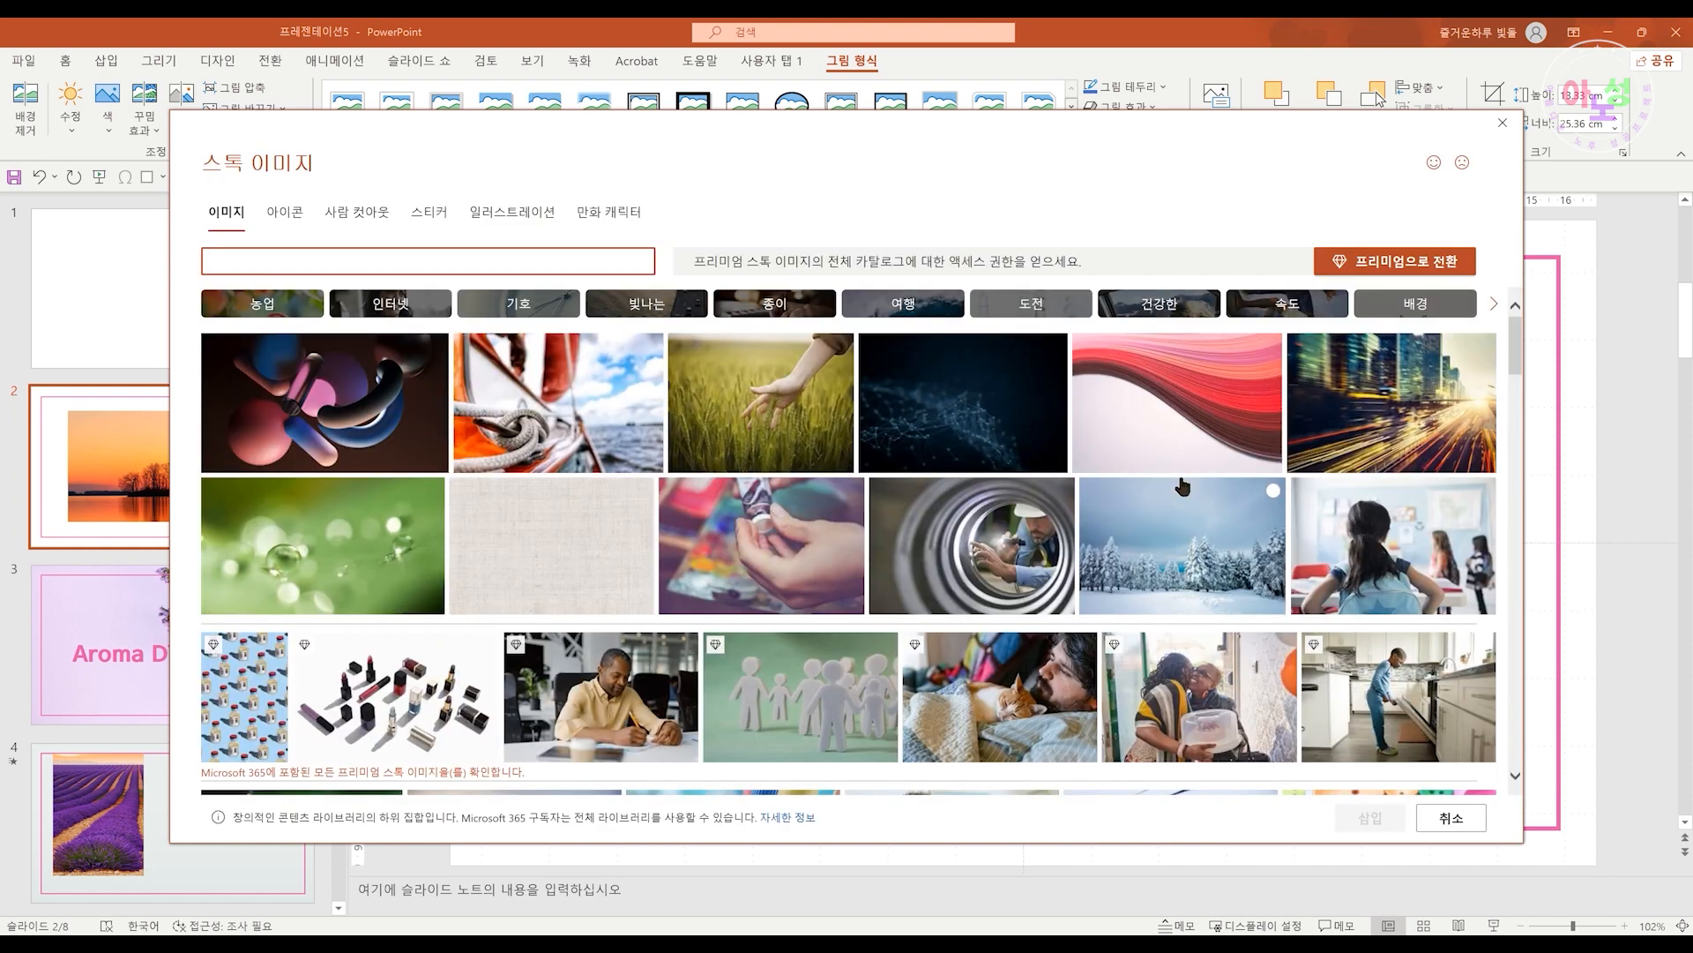
pyautogui.click(1203, 544)
pyautogui.click(1365, 821)
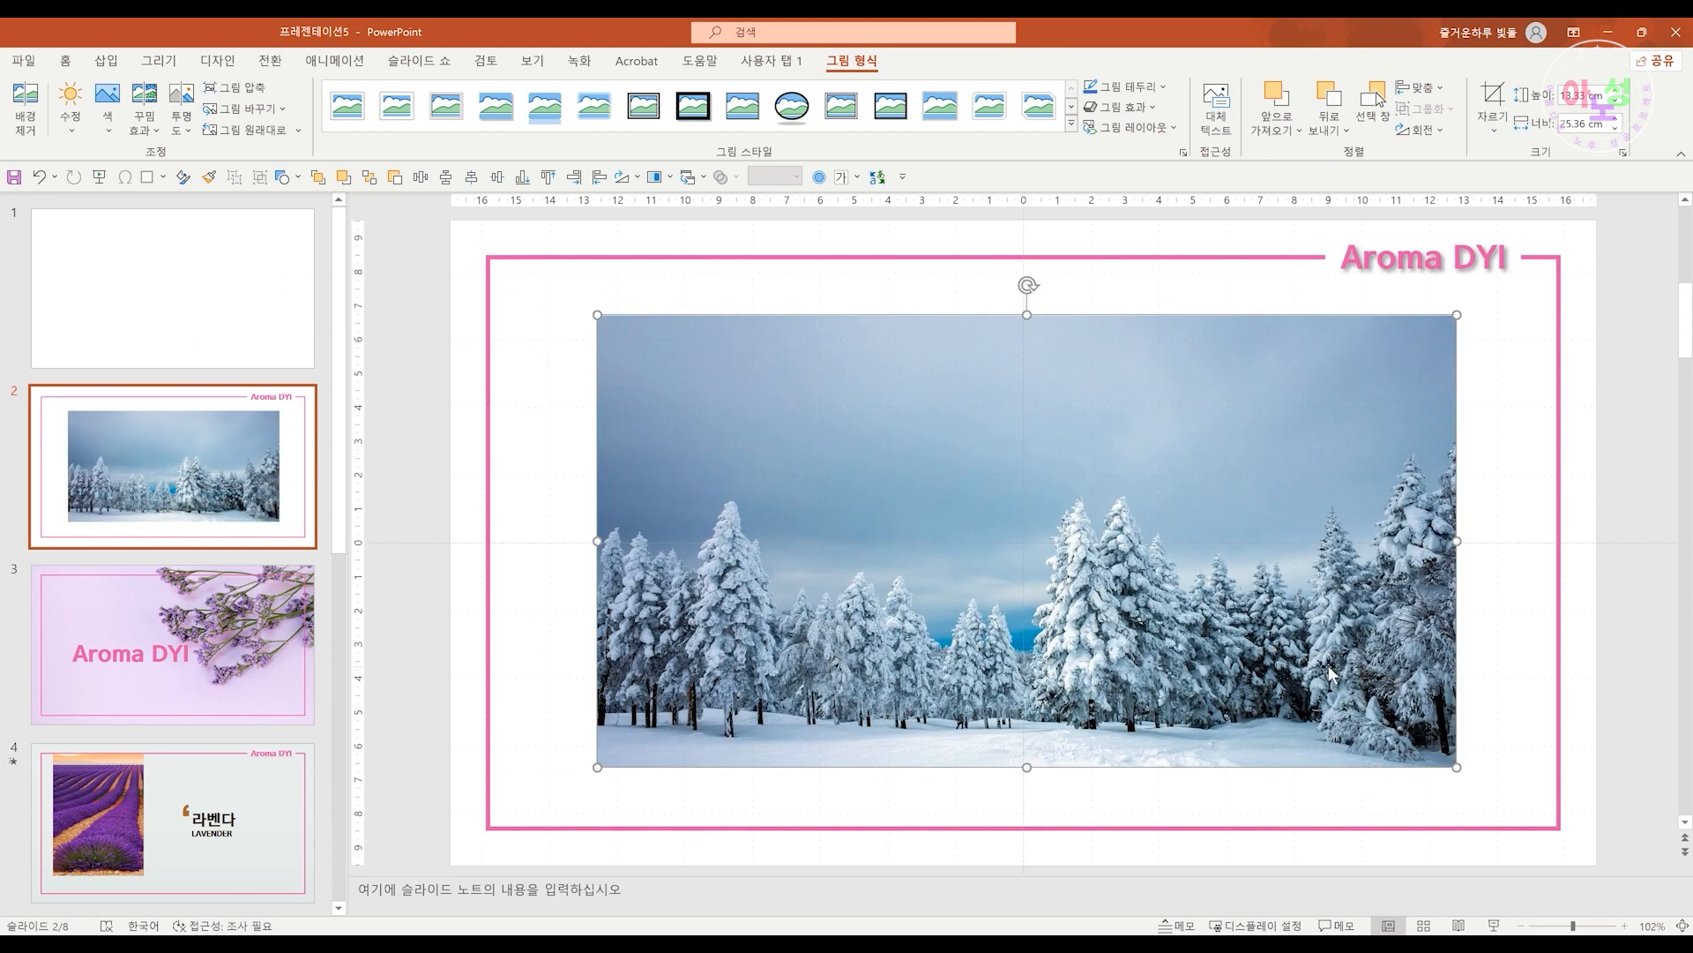
# Delete the picture to return slide 2 to its empty picture placeholder
pyautogui.press('Delete')
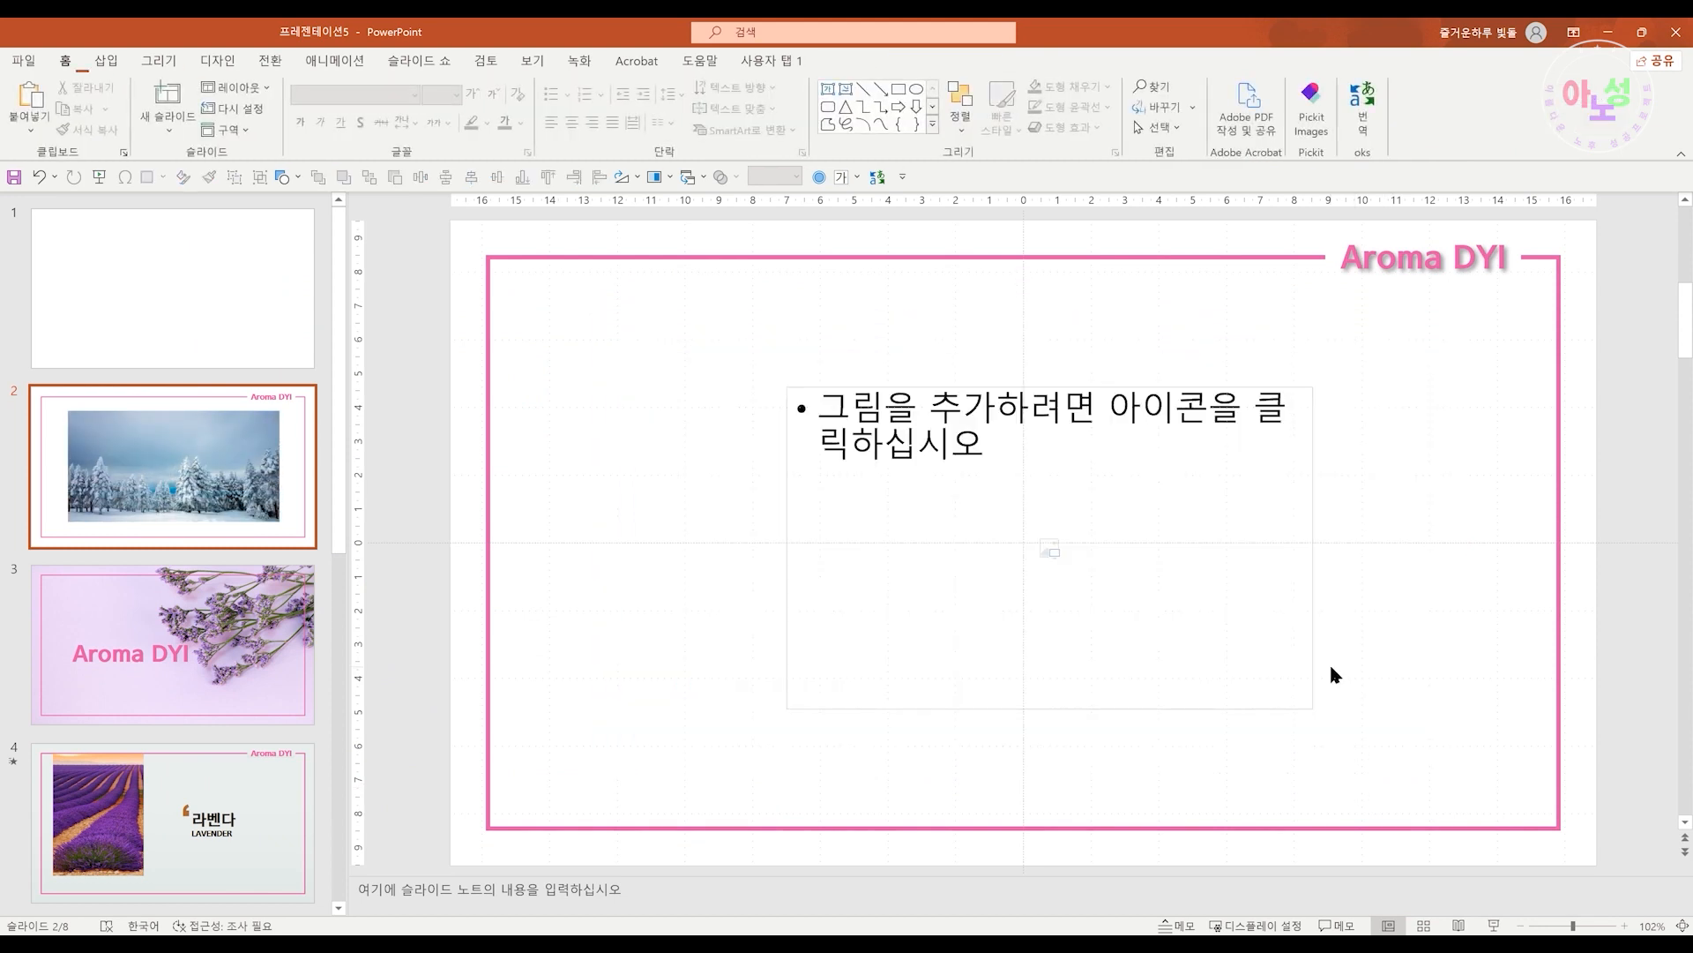
pyautogui.click(1152, 706)
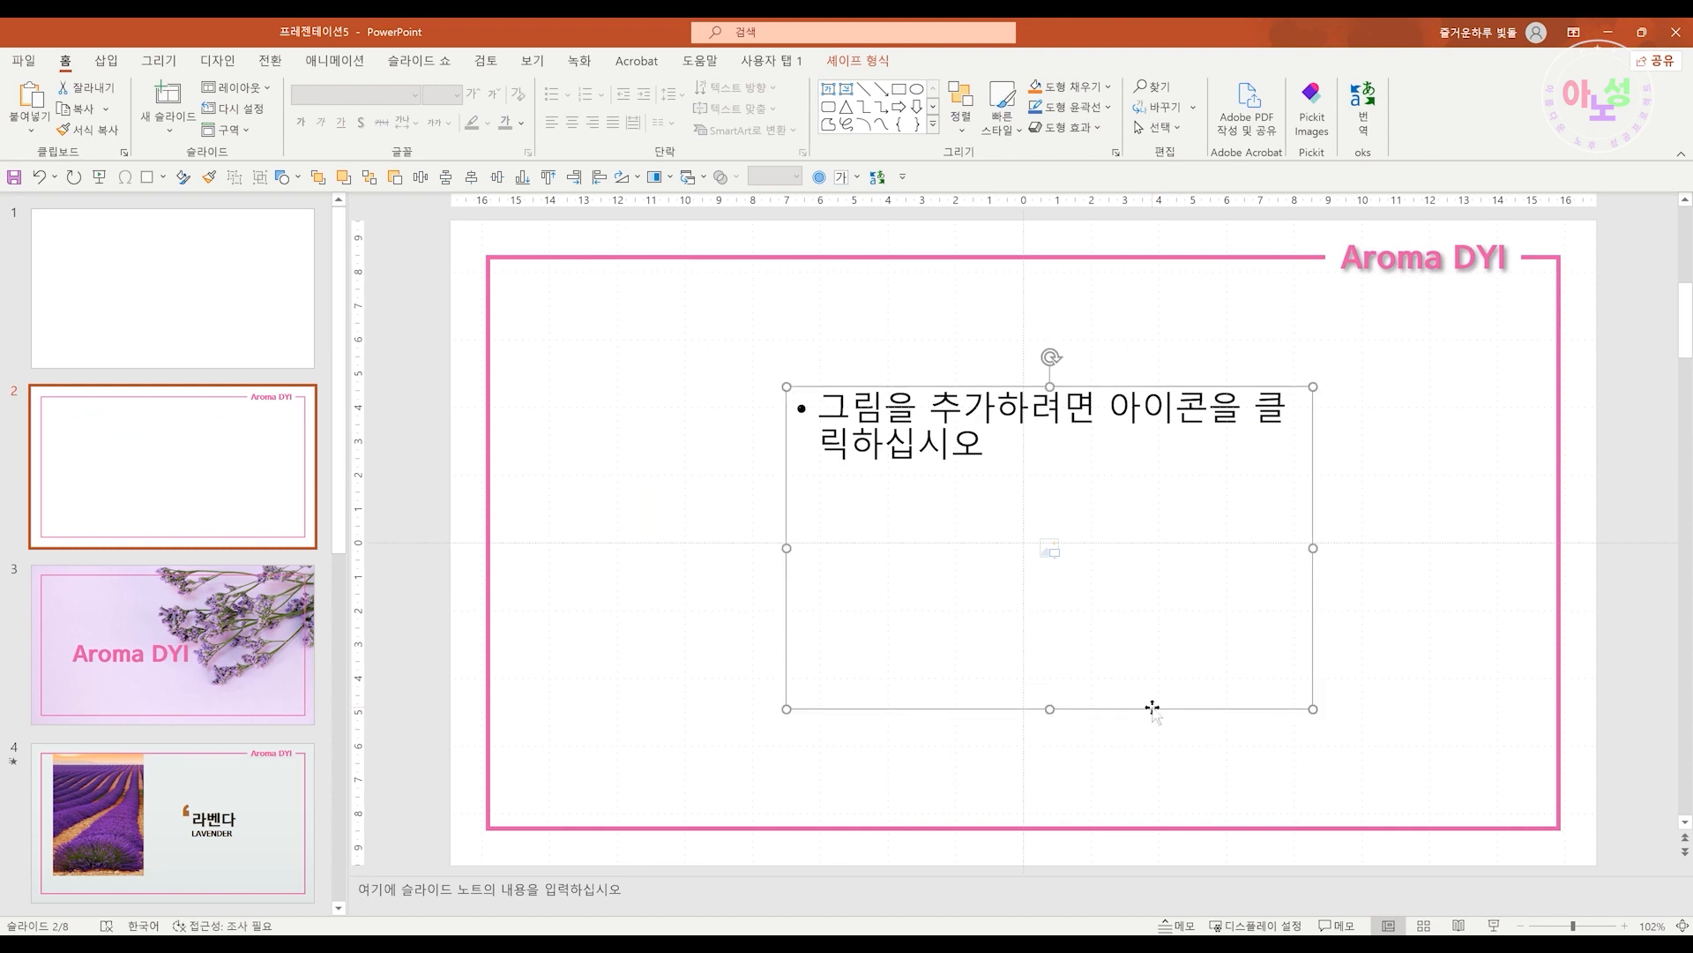
pyautogui.moveTo(1151, 705)
pyautogui.mouseDown()
pyautogui.moveTo(1164, 684)
pyautogui.moveTo(1153, 700)
pyautogui.mouseUp()
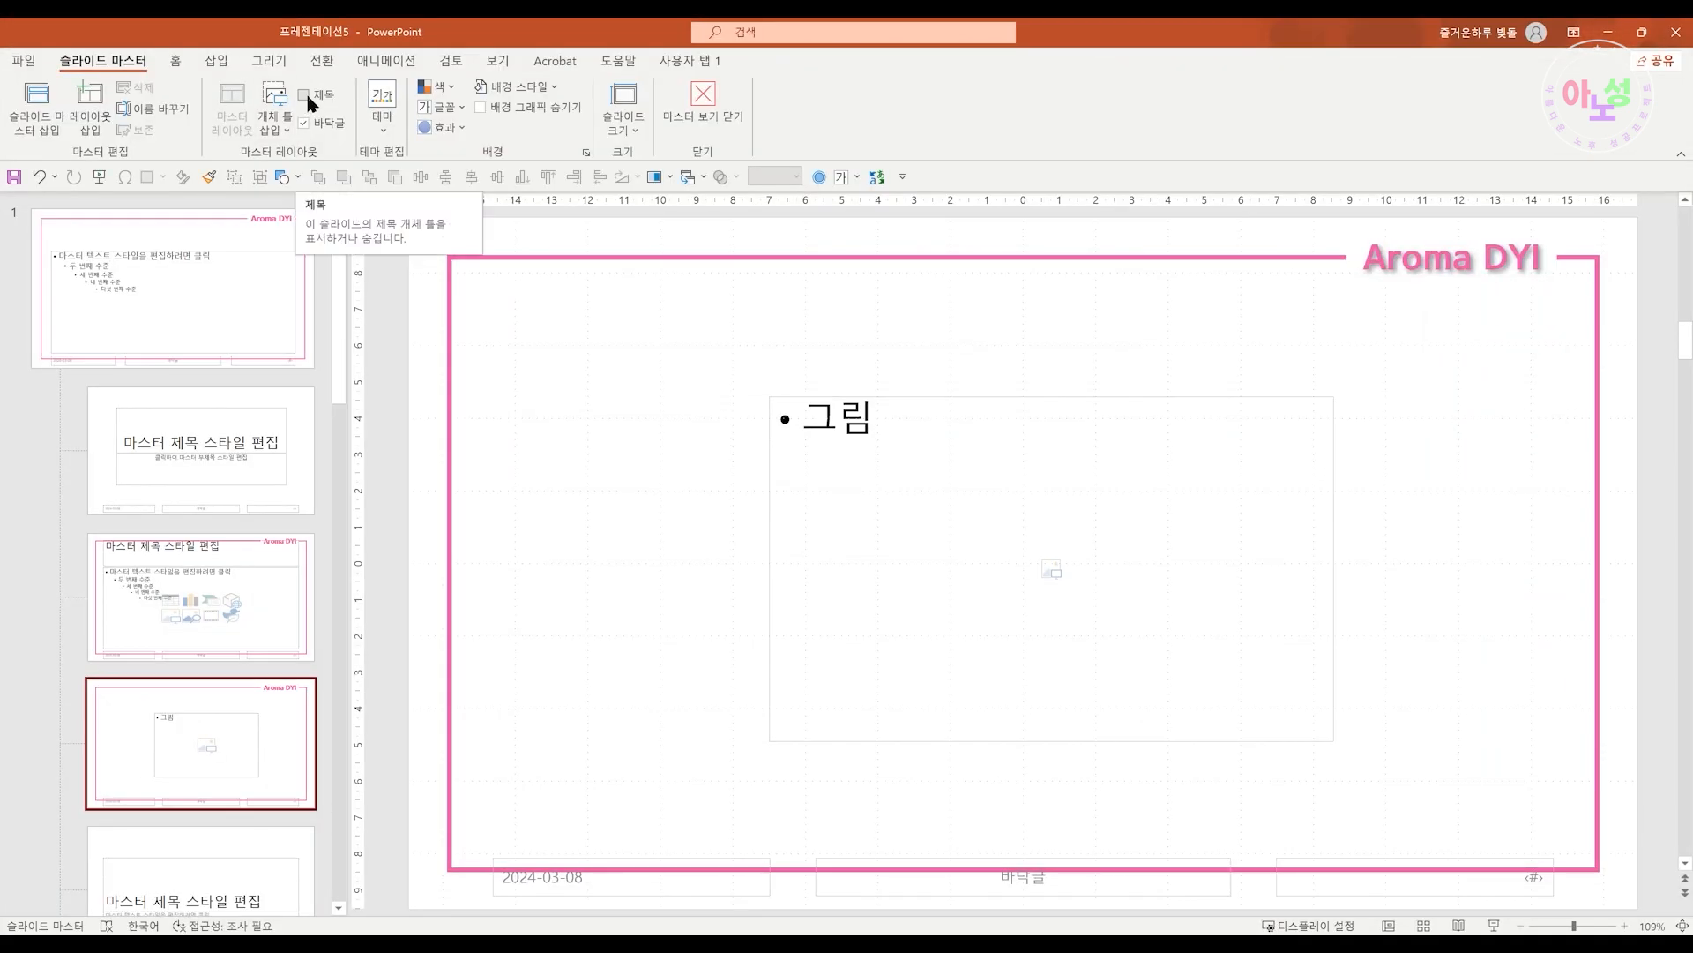
# Enable the title placeholder on the 그림 개체틀 layout and toggle its footer option off and on
pyautogui.click(305, 97)
pyautogui.click(306, 97)
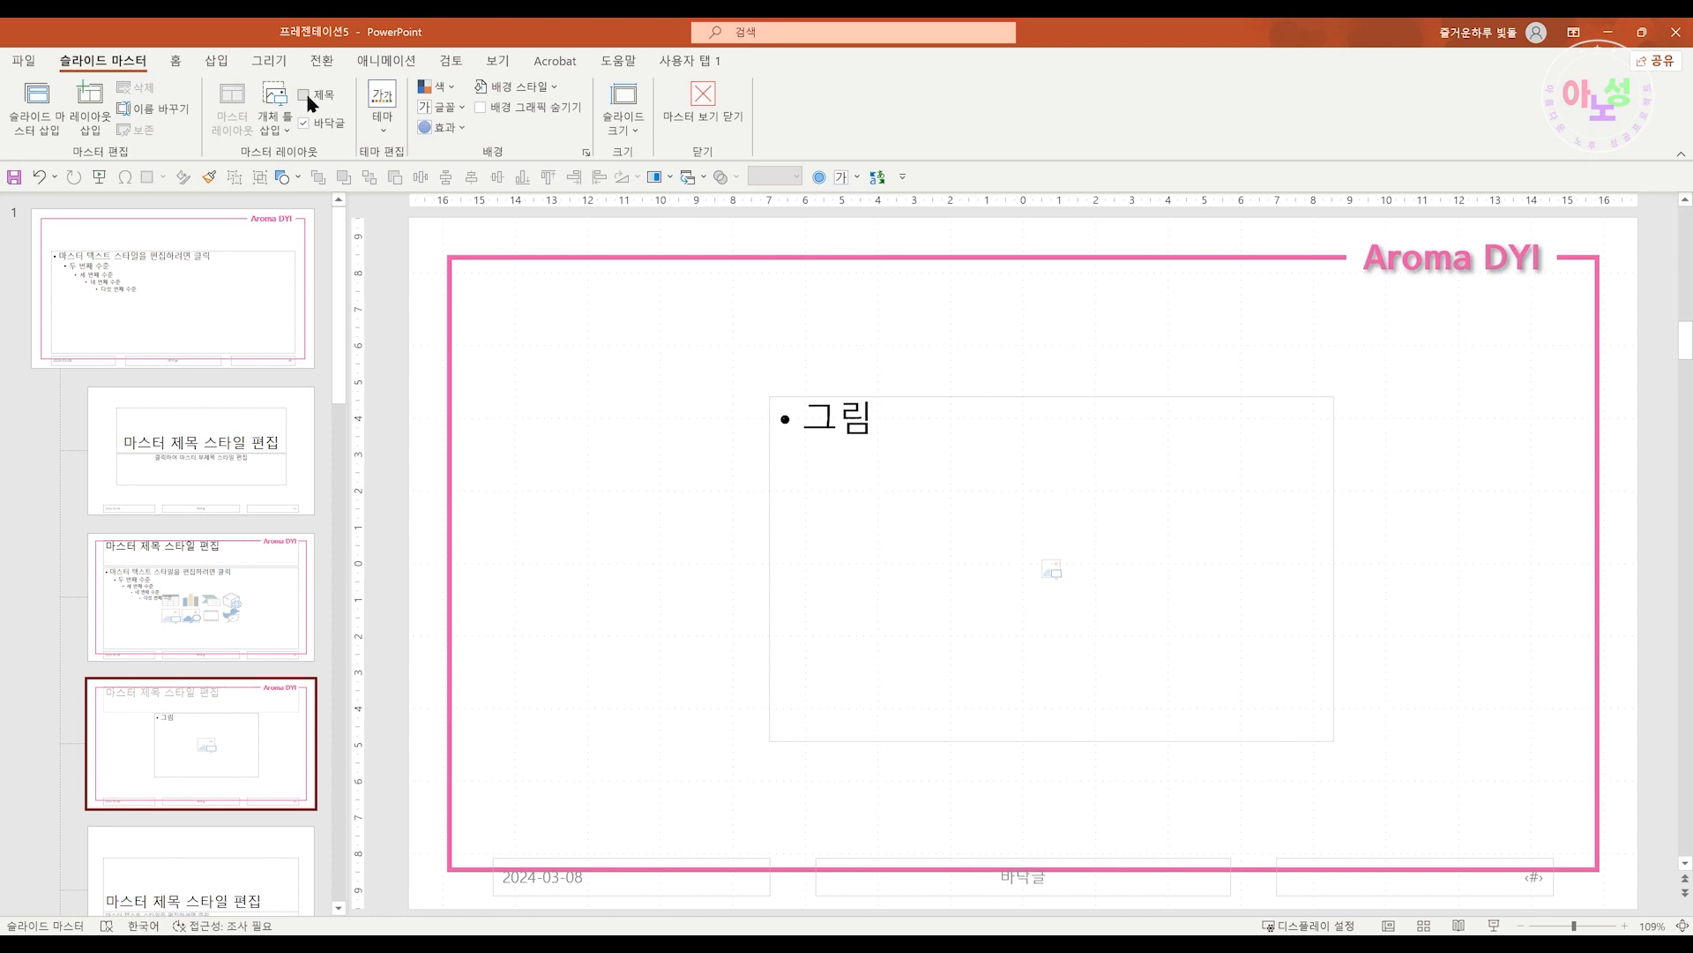
pyautogui.click(306, 97)
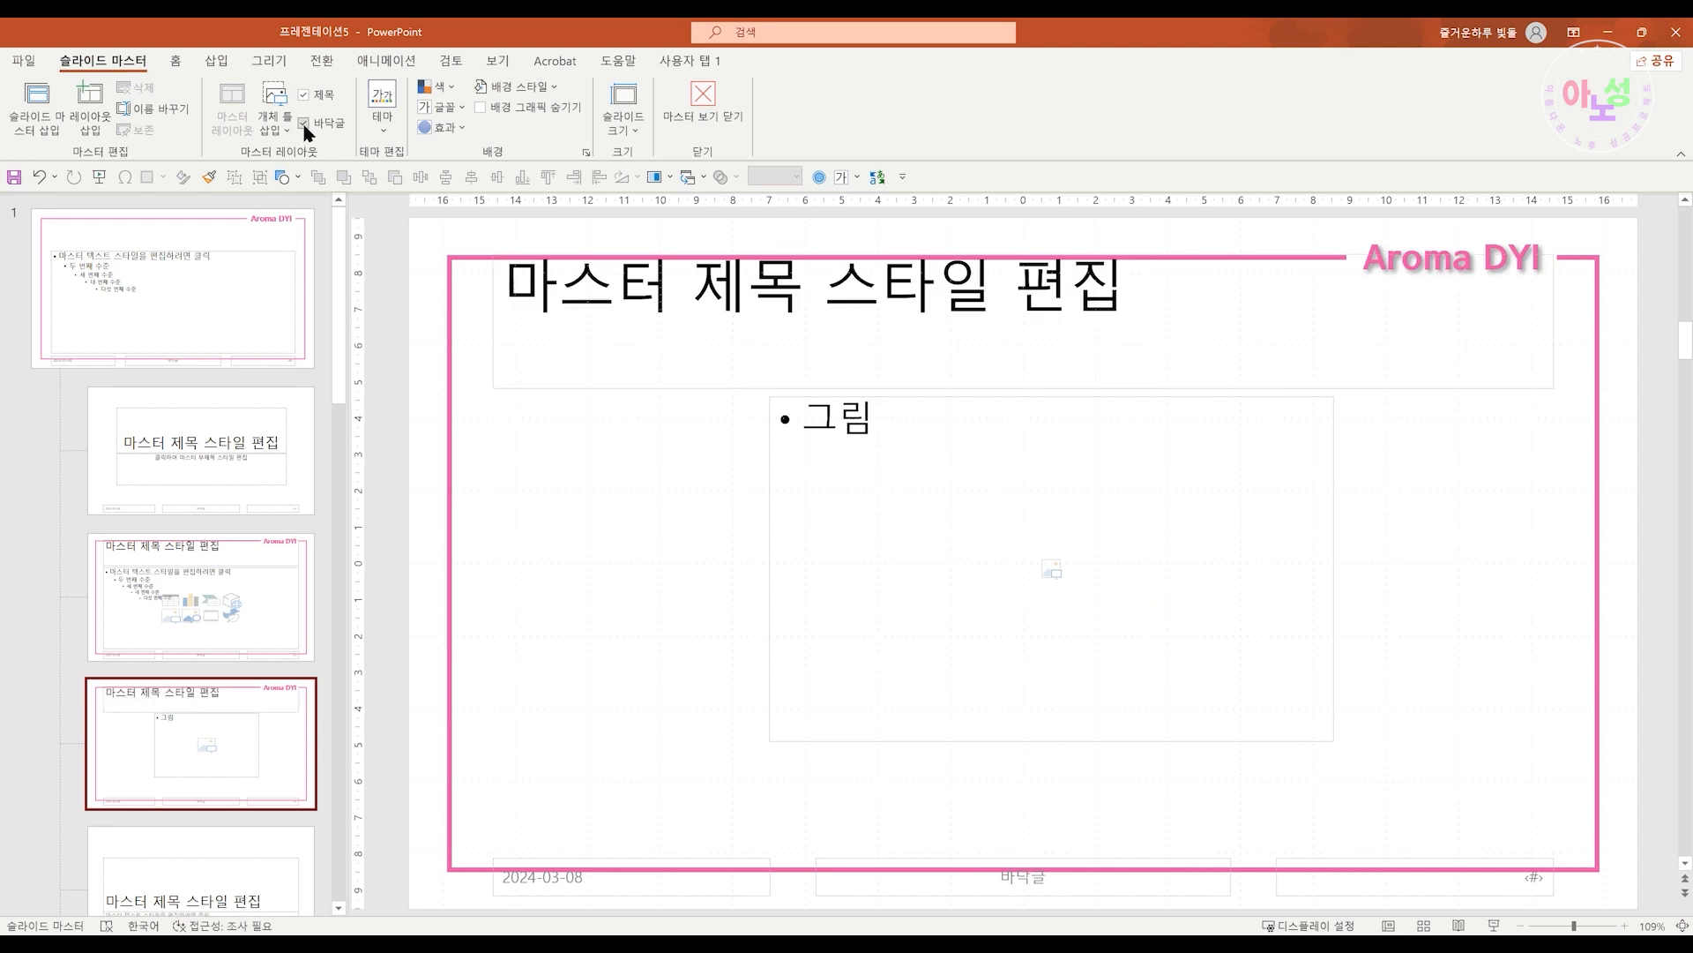
pyautogui.click(305, 125)
pyautogui.click(306, 126)
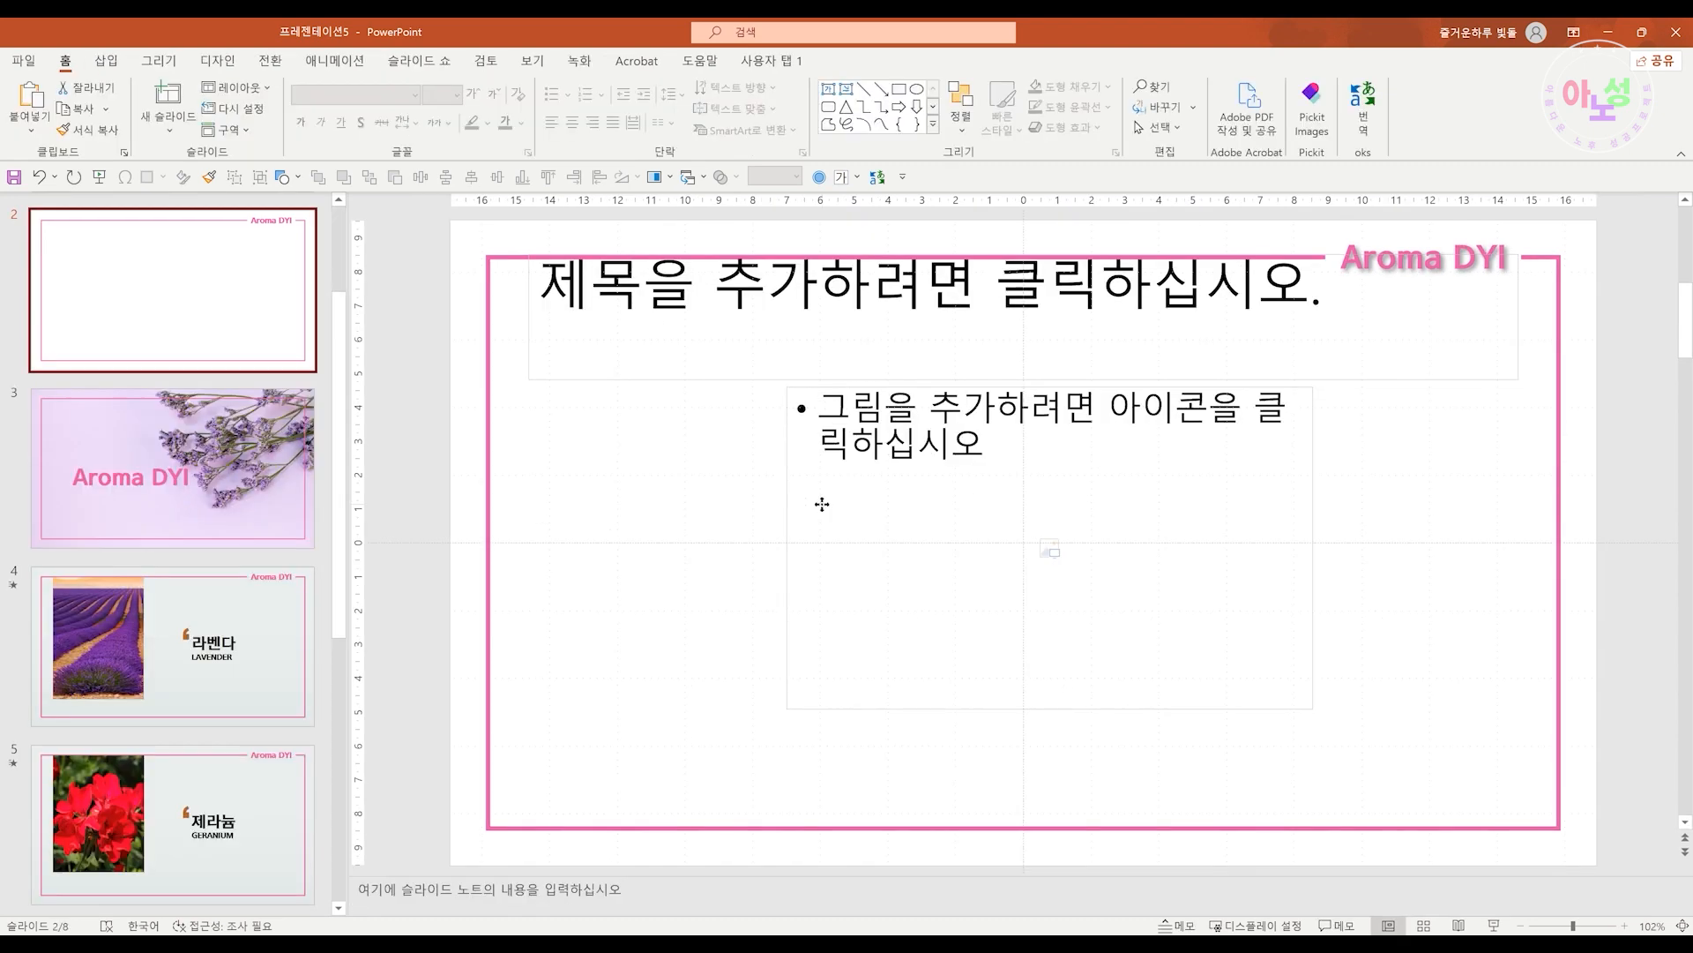
# Move the layout's picture placeholder toward the lower left and resize it
pyautogui.click(822, 506)
pyautogui.moveTo(869, 537); pyautogui.dragTo(660, 612)
pyautogui.moveTo(1104, 461); pyautogui.dragTo(1006, 506)
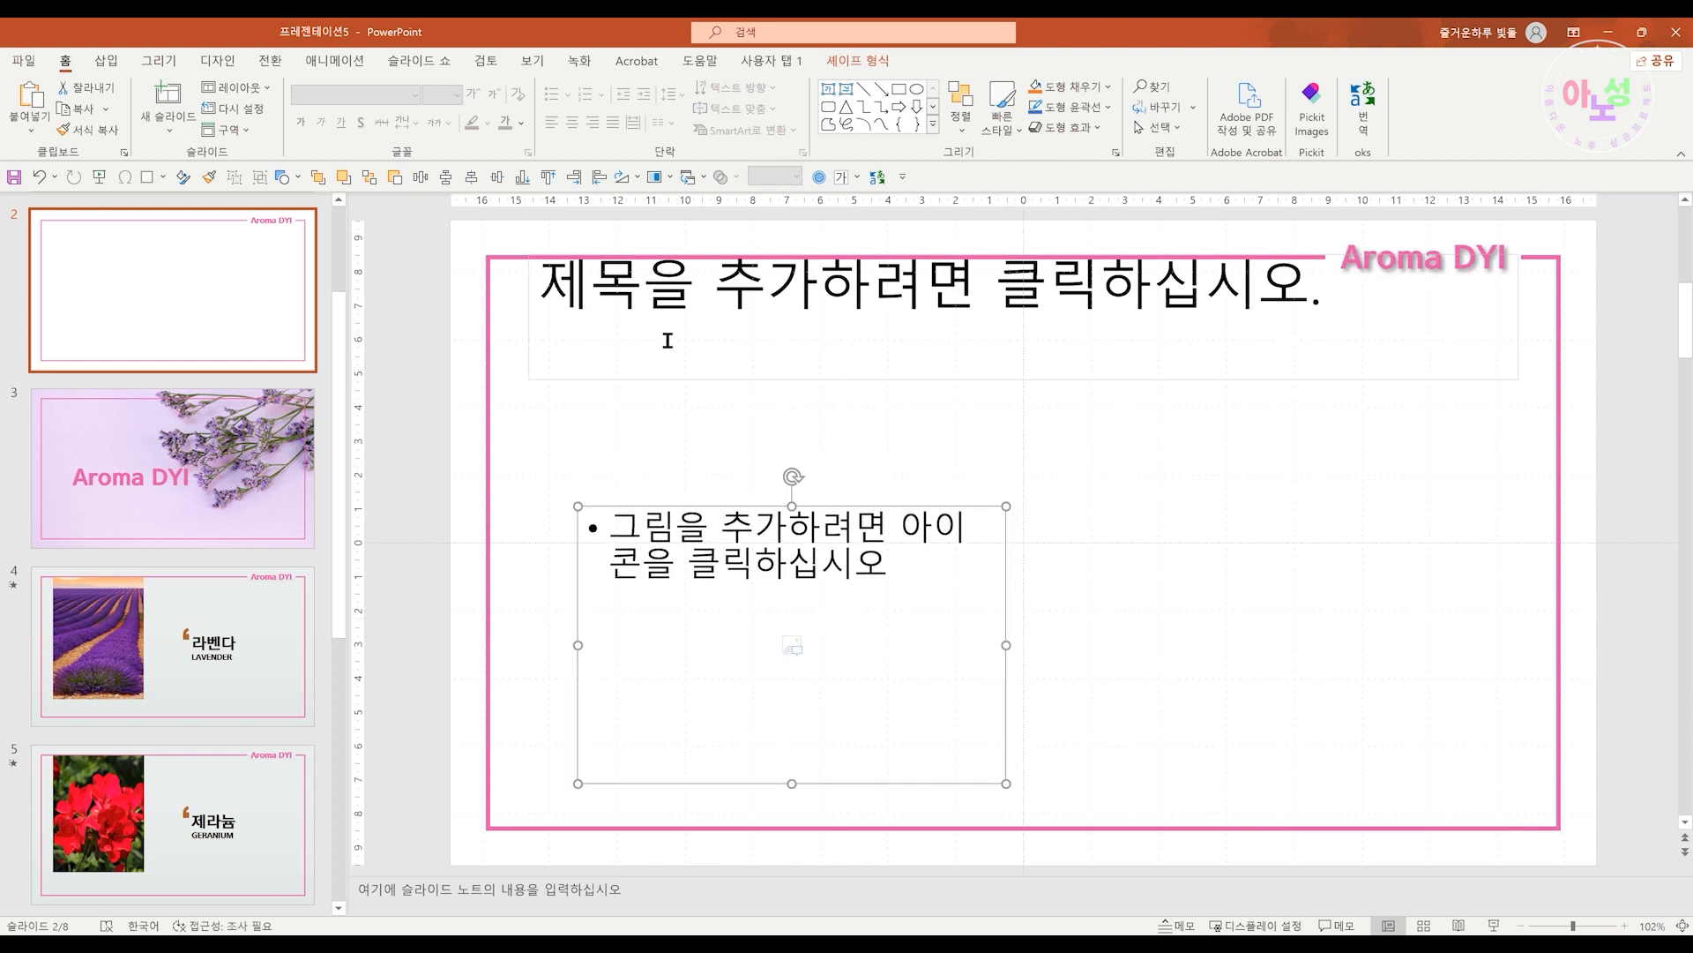
# Reset slide 2 to its layout, rearrange its title and picture placeholders, and reset the slide again
pyautogui.click(238, 108)
pyautogui.moveTo(794, 521); pyautogui.dragTo(978, 630)
pyautogui.click(843, 313)
pyautogui.moveTo(777, 376); pyautogui.dragTo(775, 465)
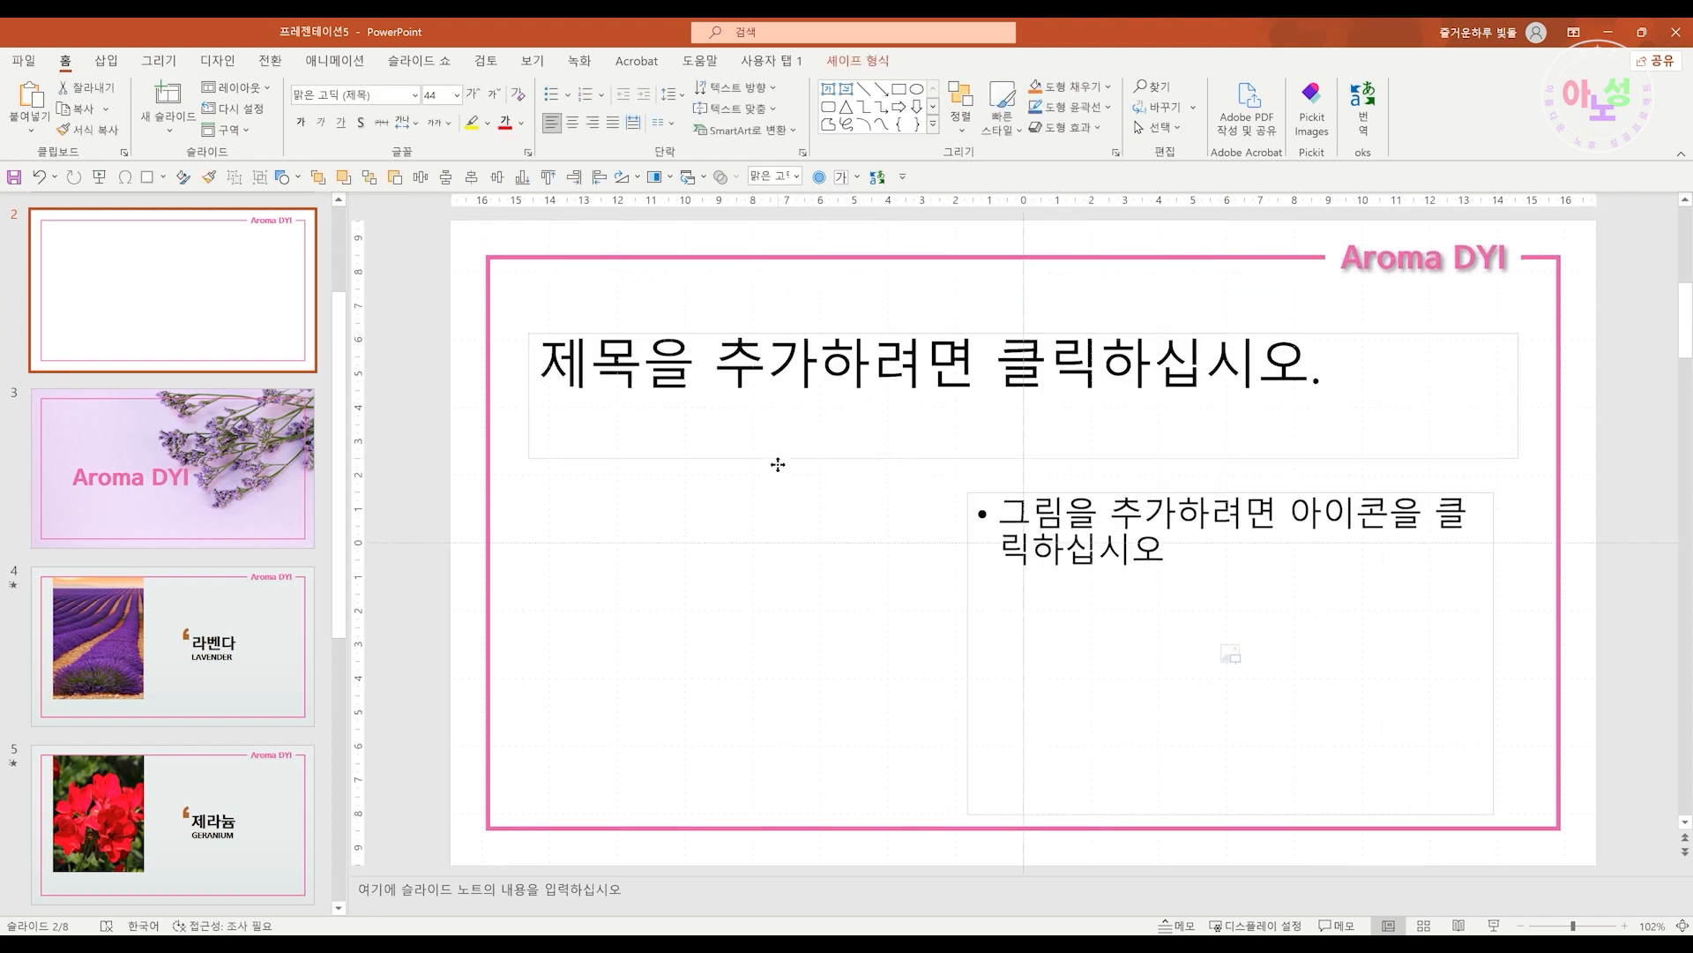
pyautogui.moveTo(1517, 407); pyautogui.dragTo(863, 460)
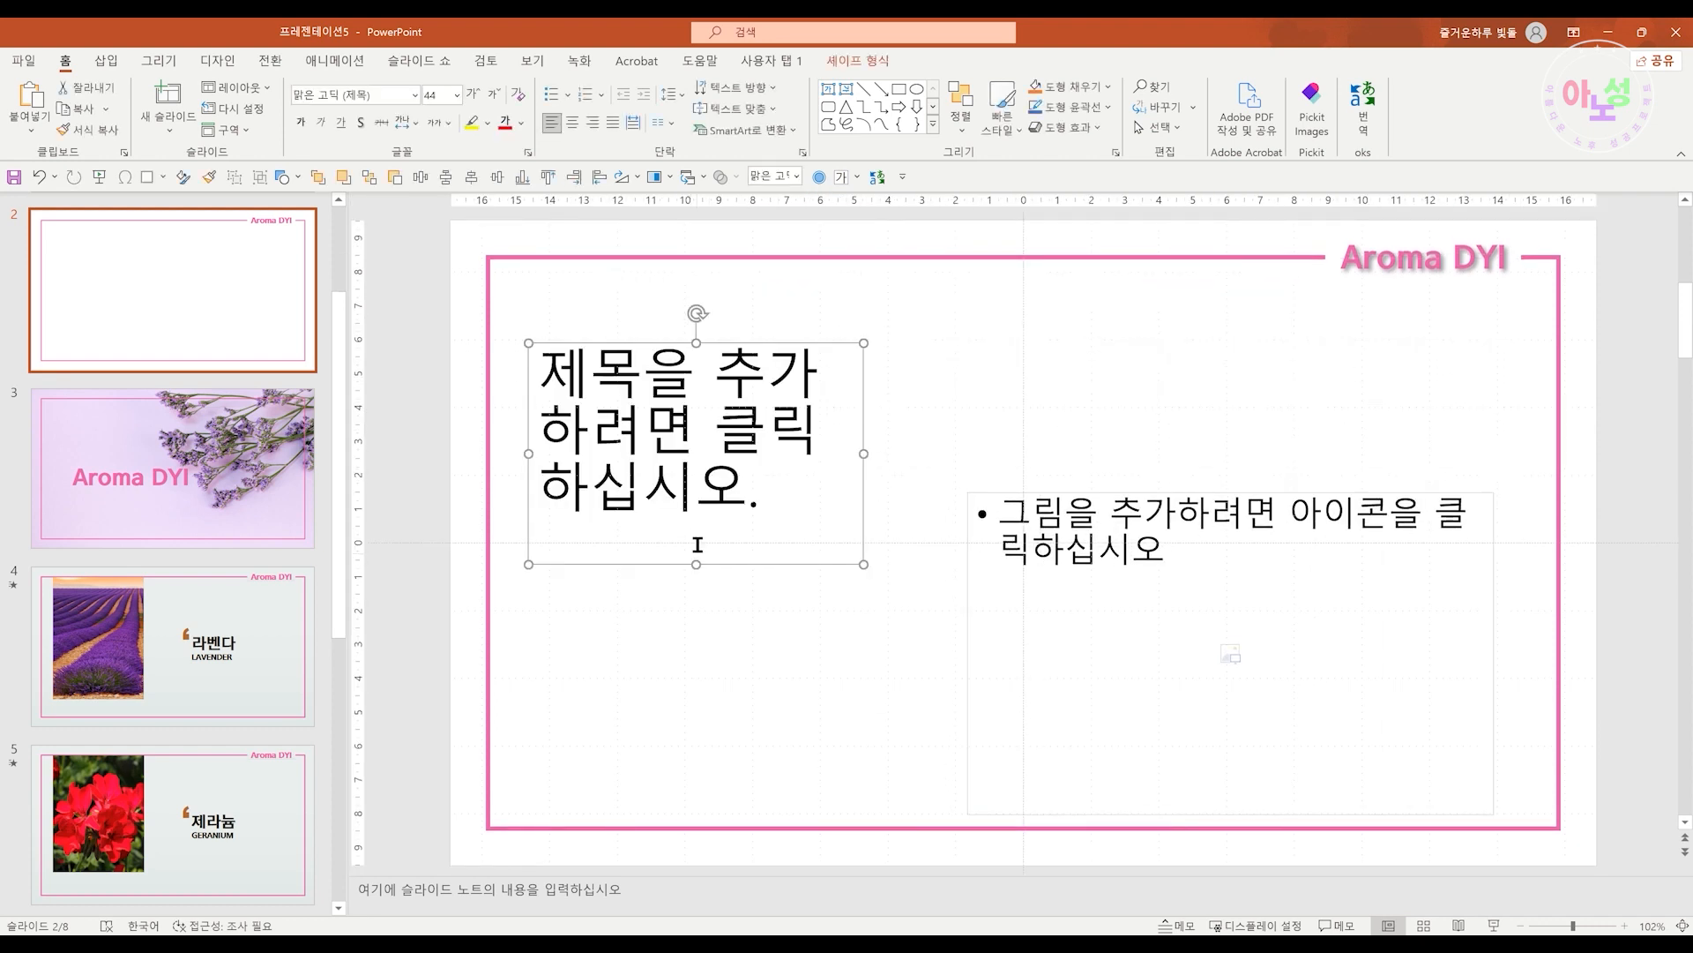
pyautogui.click(252, 110)
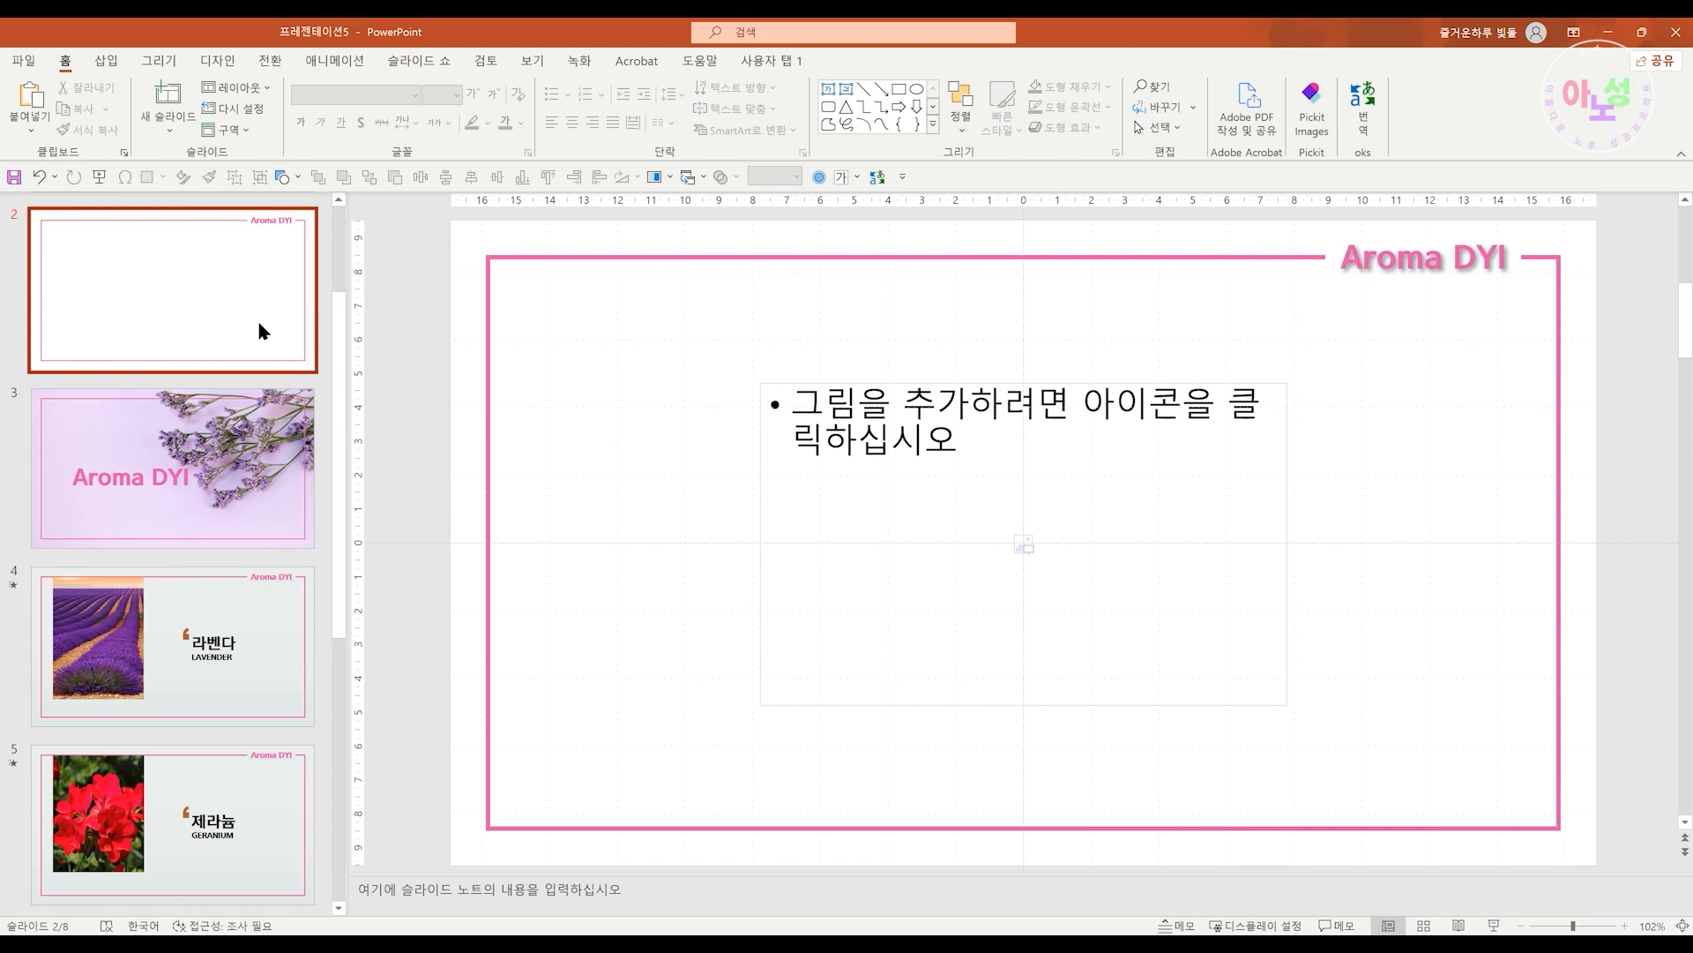
# Try applying the 1_제목 및 내용 layout to slide 2 and undo it
pyautogui.click(171, 132)
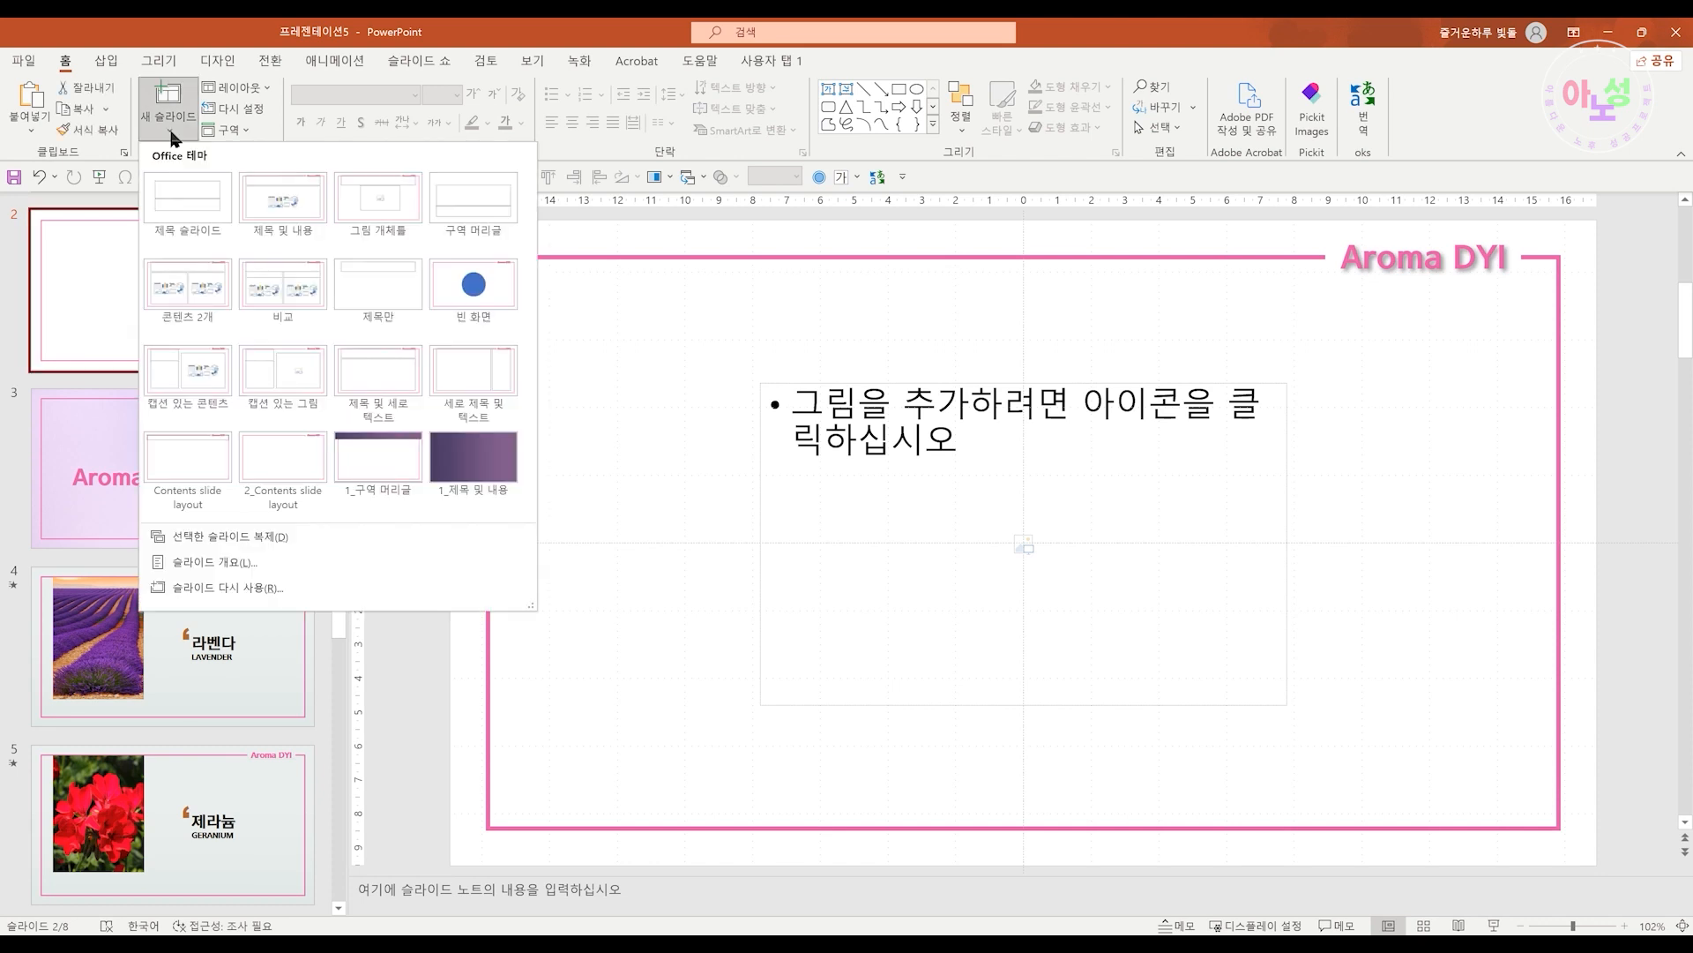
pyautogui.click(245, 89)
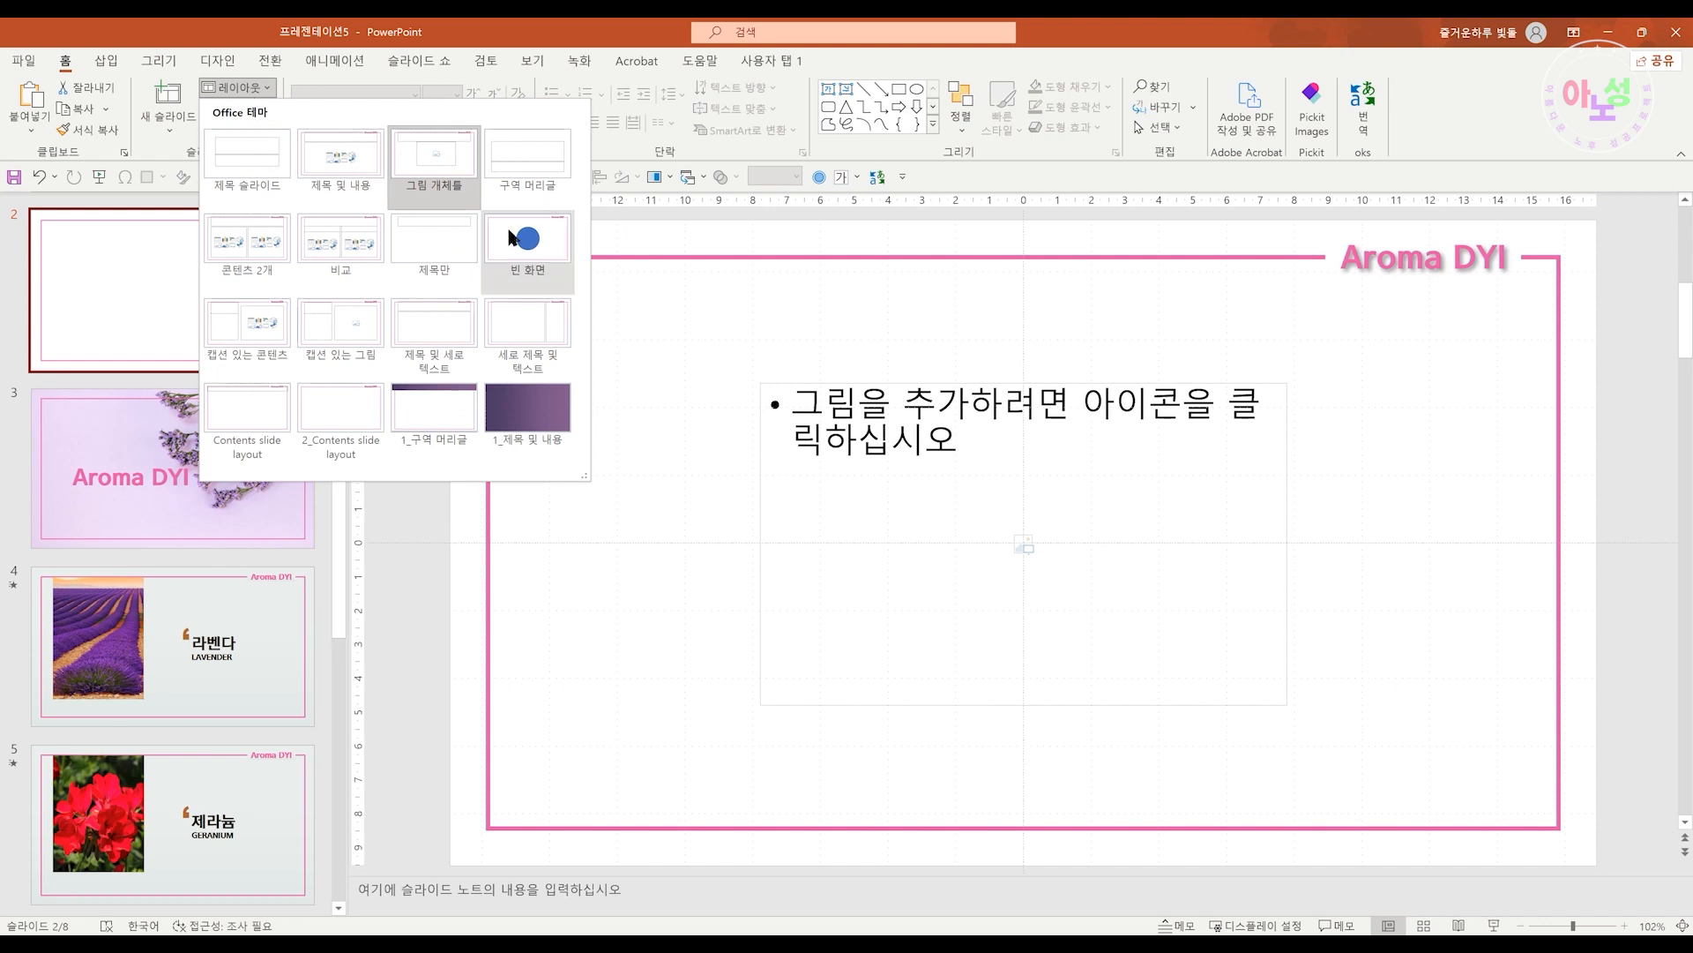
pyautogui.click(543, 415)
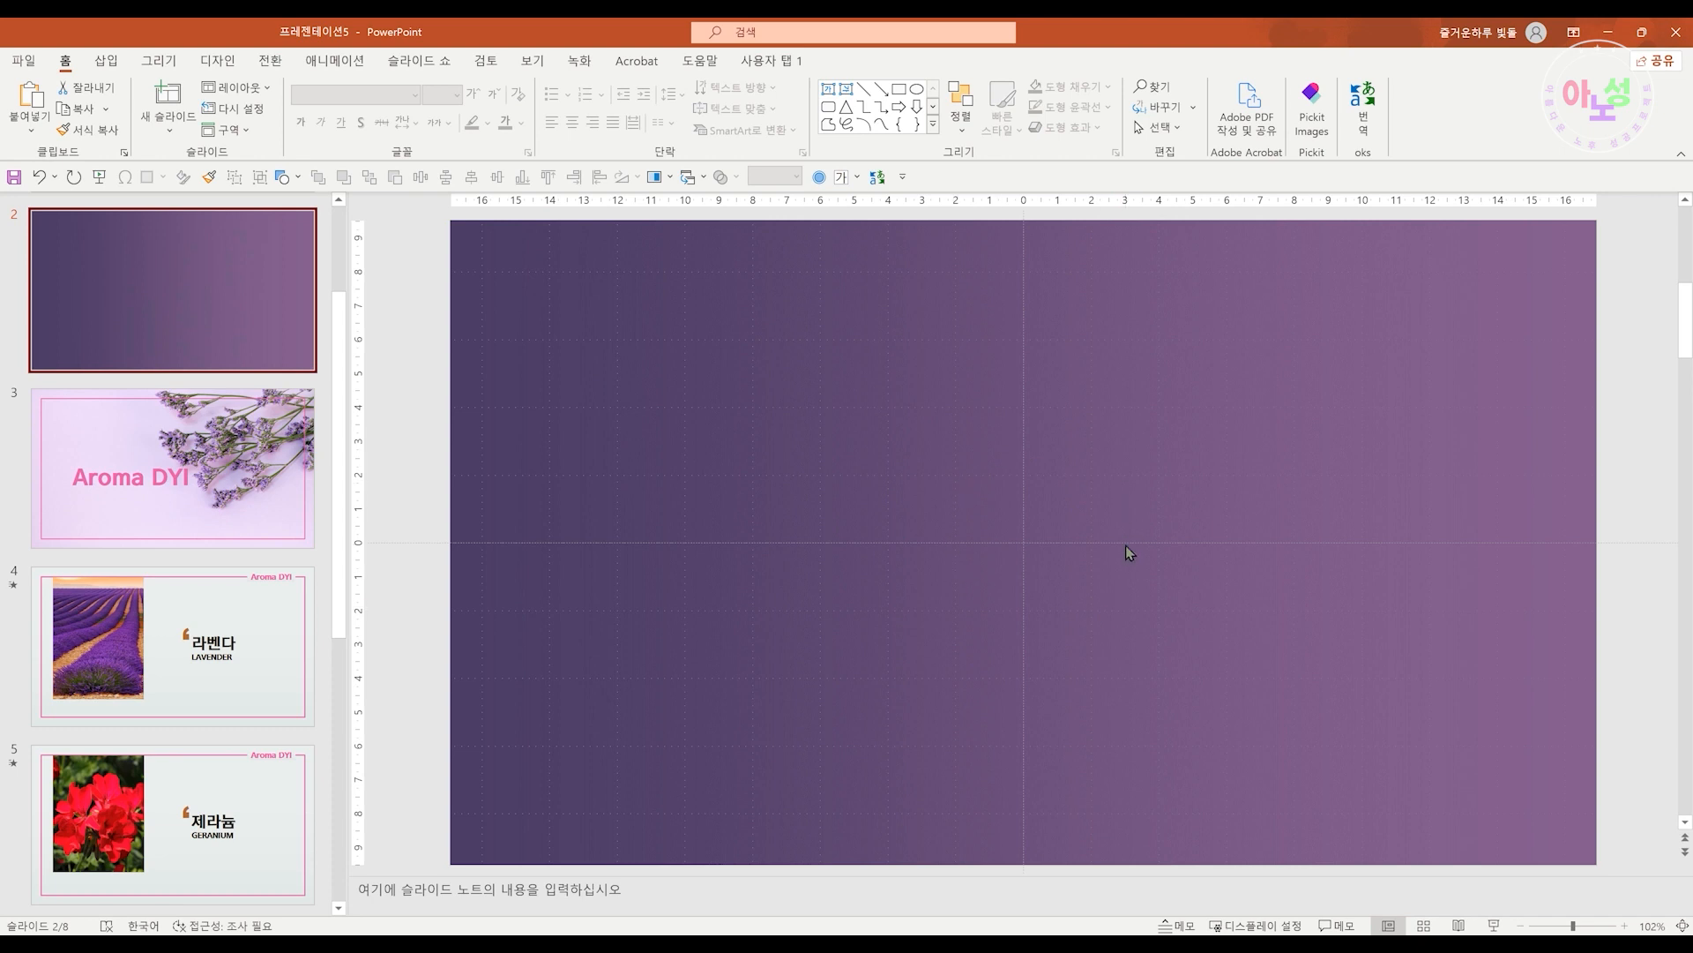
pyautogui.hotkey('ctrl', 'z')
# Apply the 1_구역 머리글 layout to slide 2, then switch it to the 제목만 layout
pyautogui.click(261, 91)
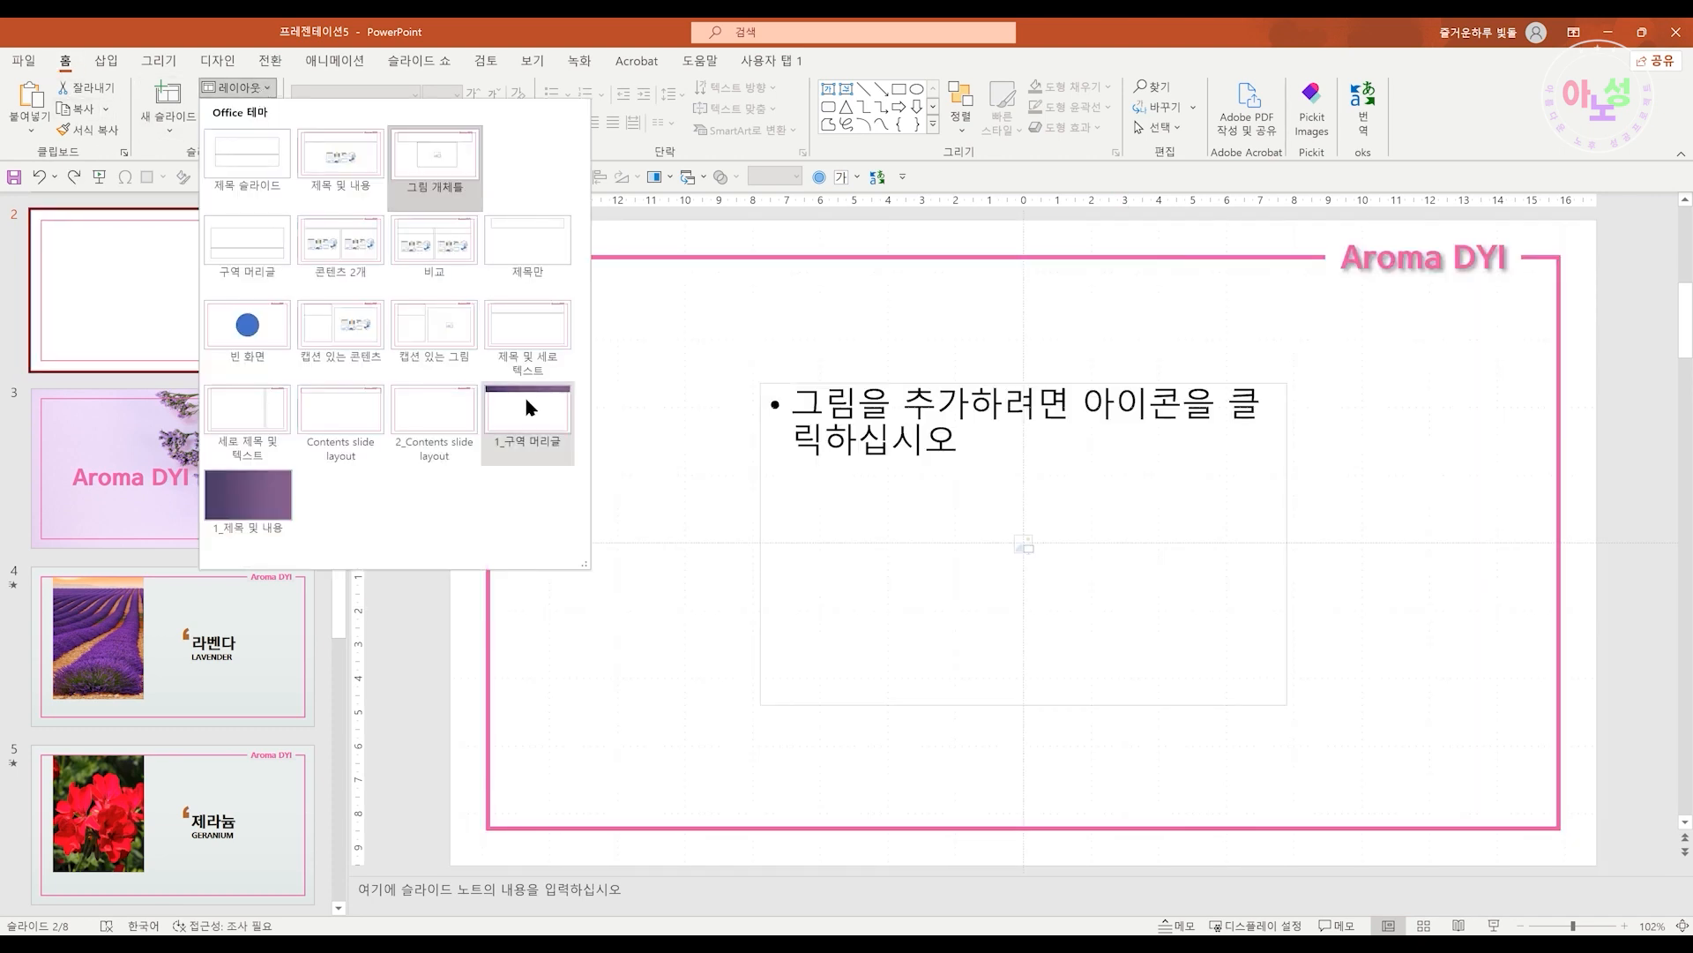
pyautogui.click(540, 413)
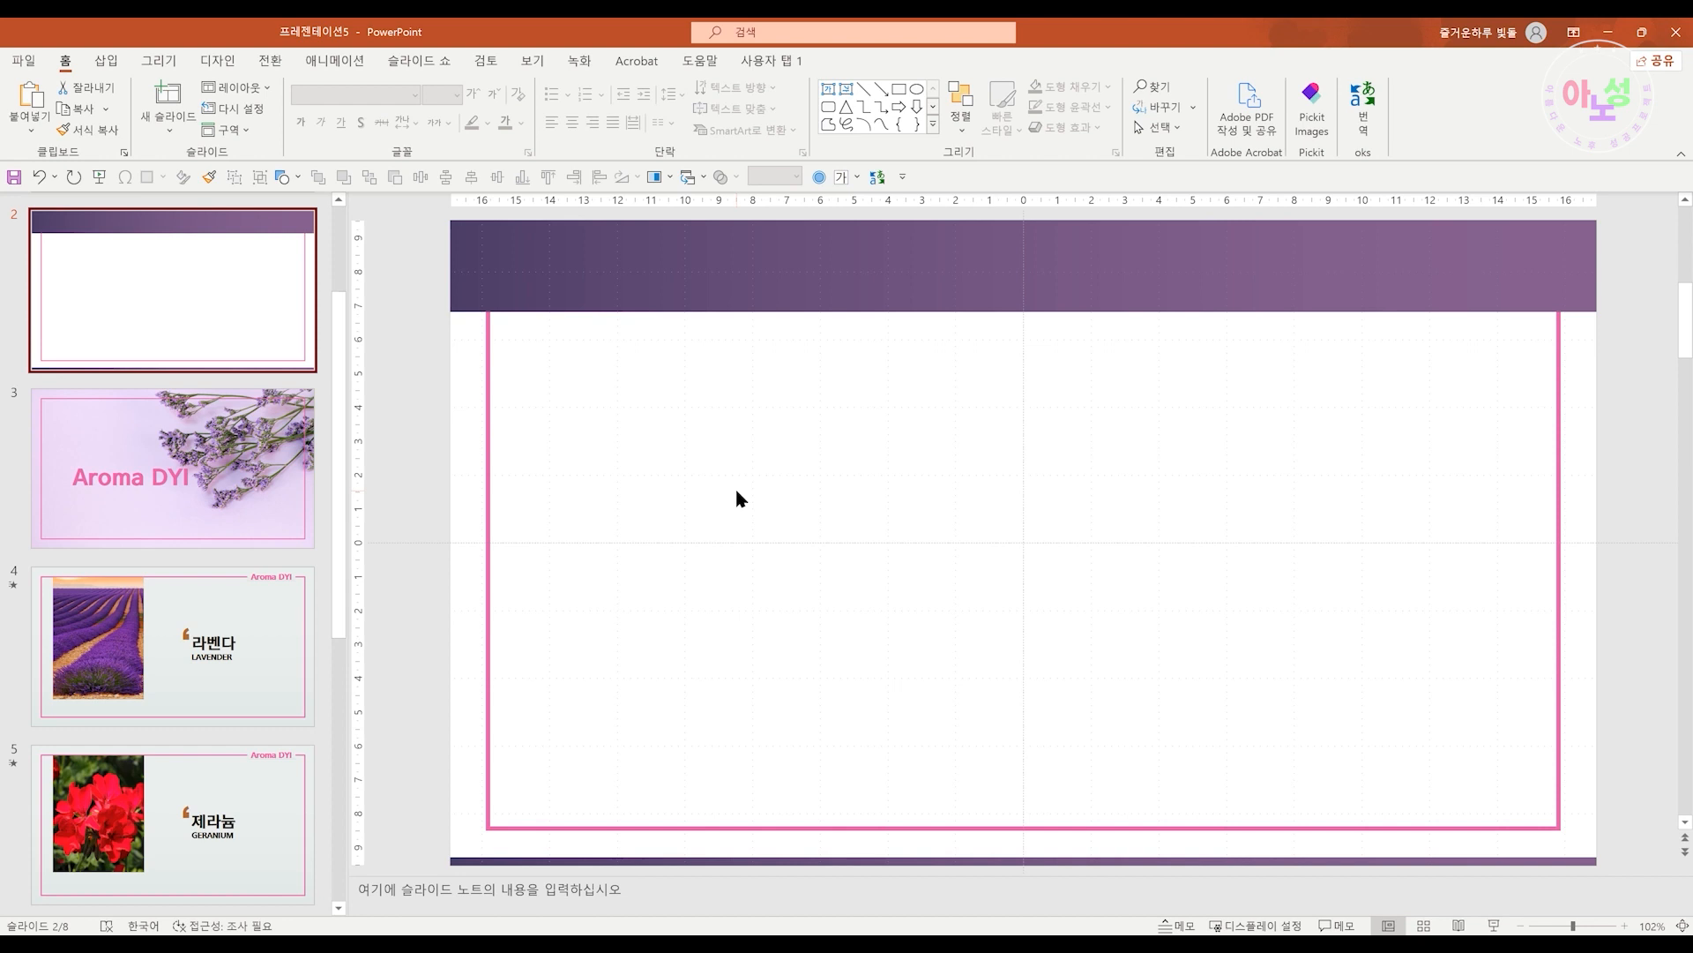
pyautogui.click(261, 91)
pyautogui.click(522, 235)
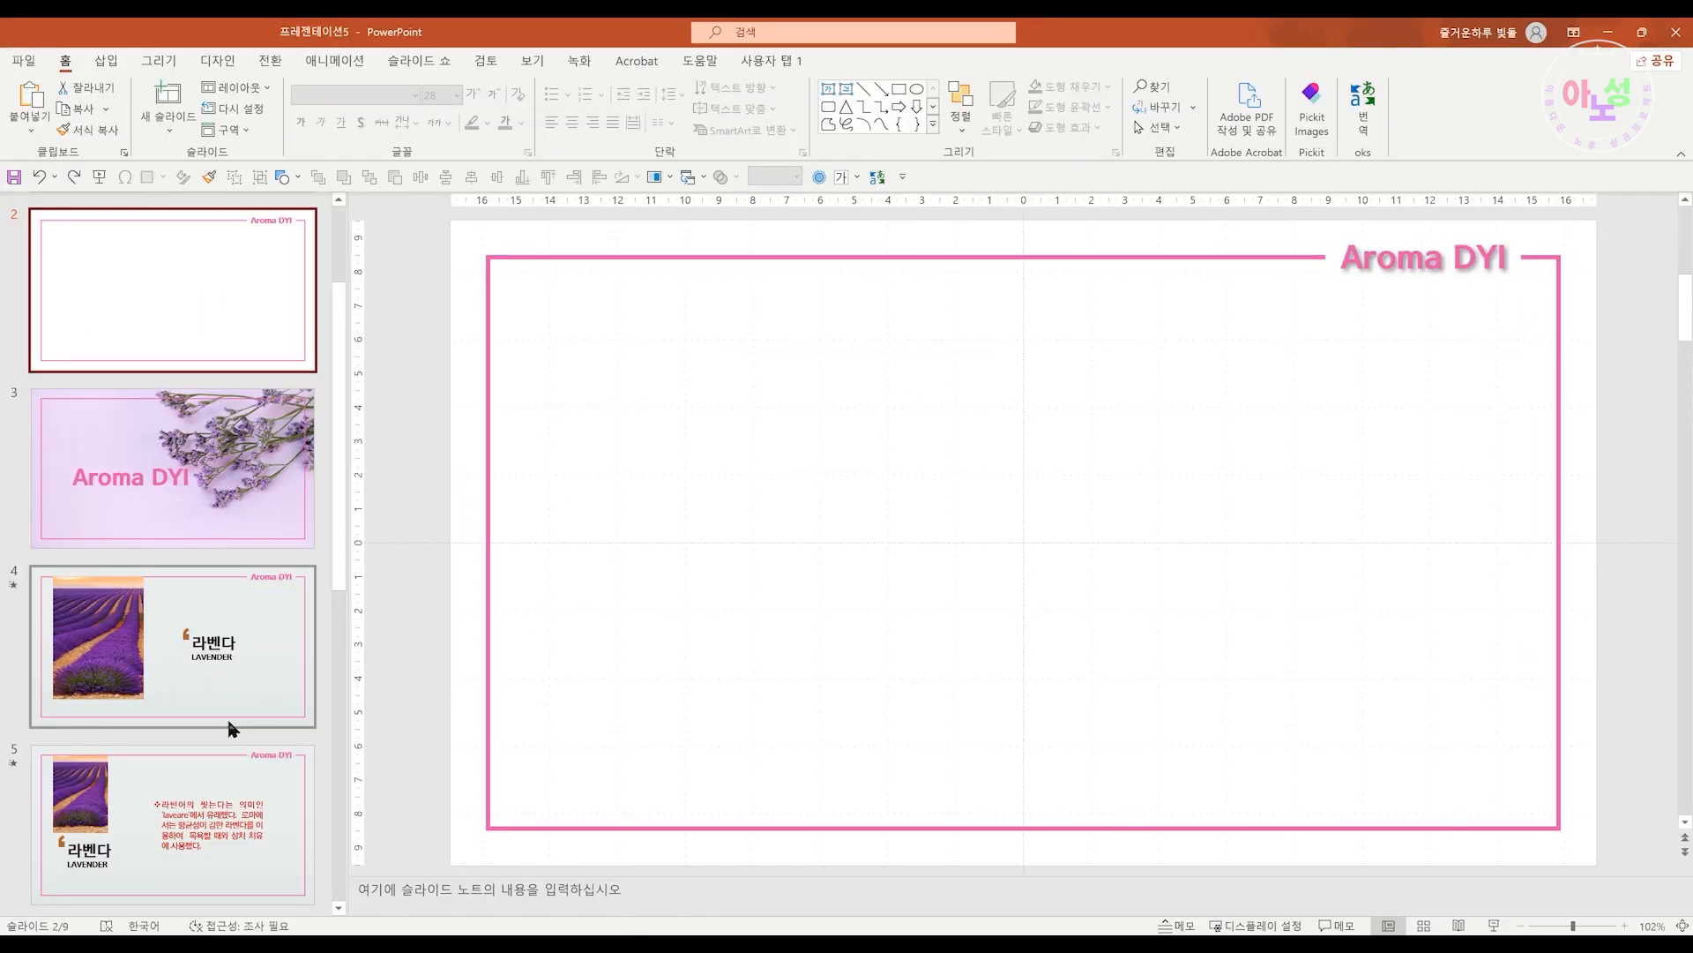
# Browse through the existing slides to review their layouts and content
pyautogui.scroll(-5, 228, 728)
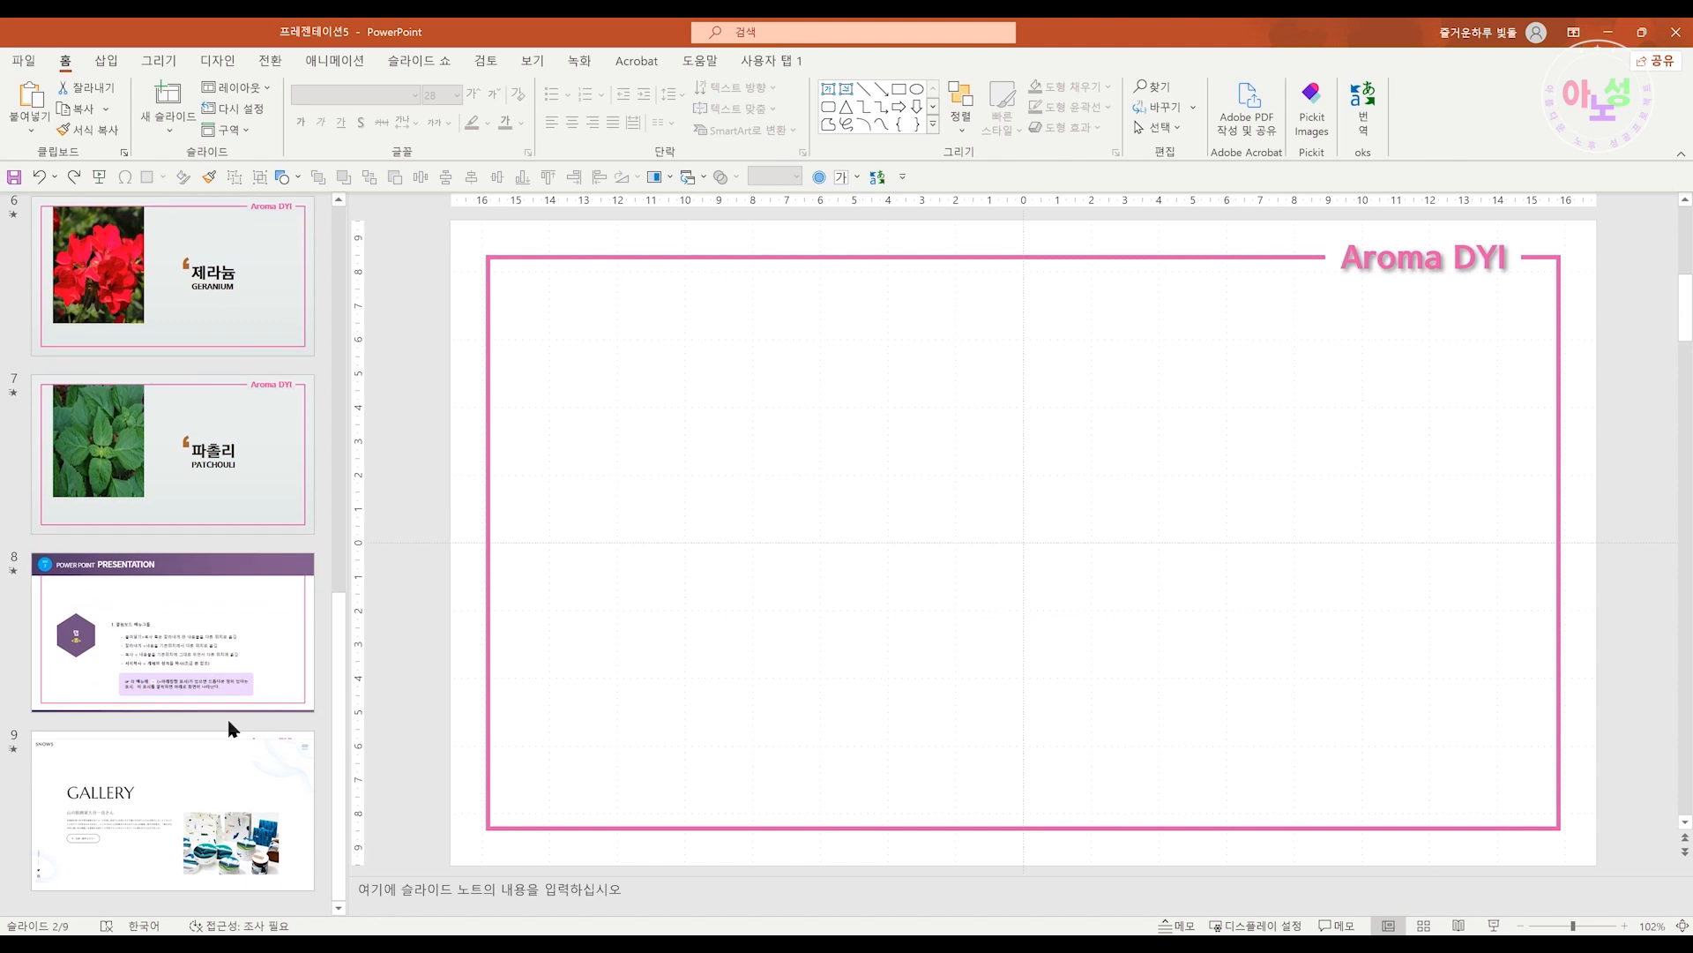
pyautogui.scroll(5, 228, 727)
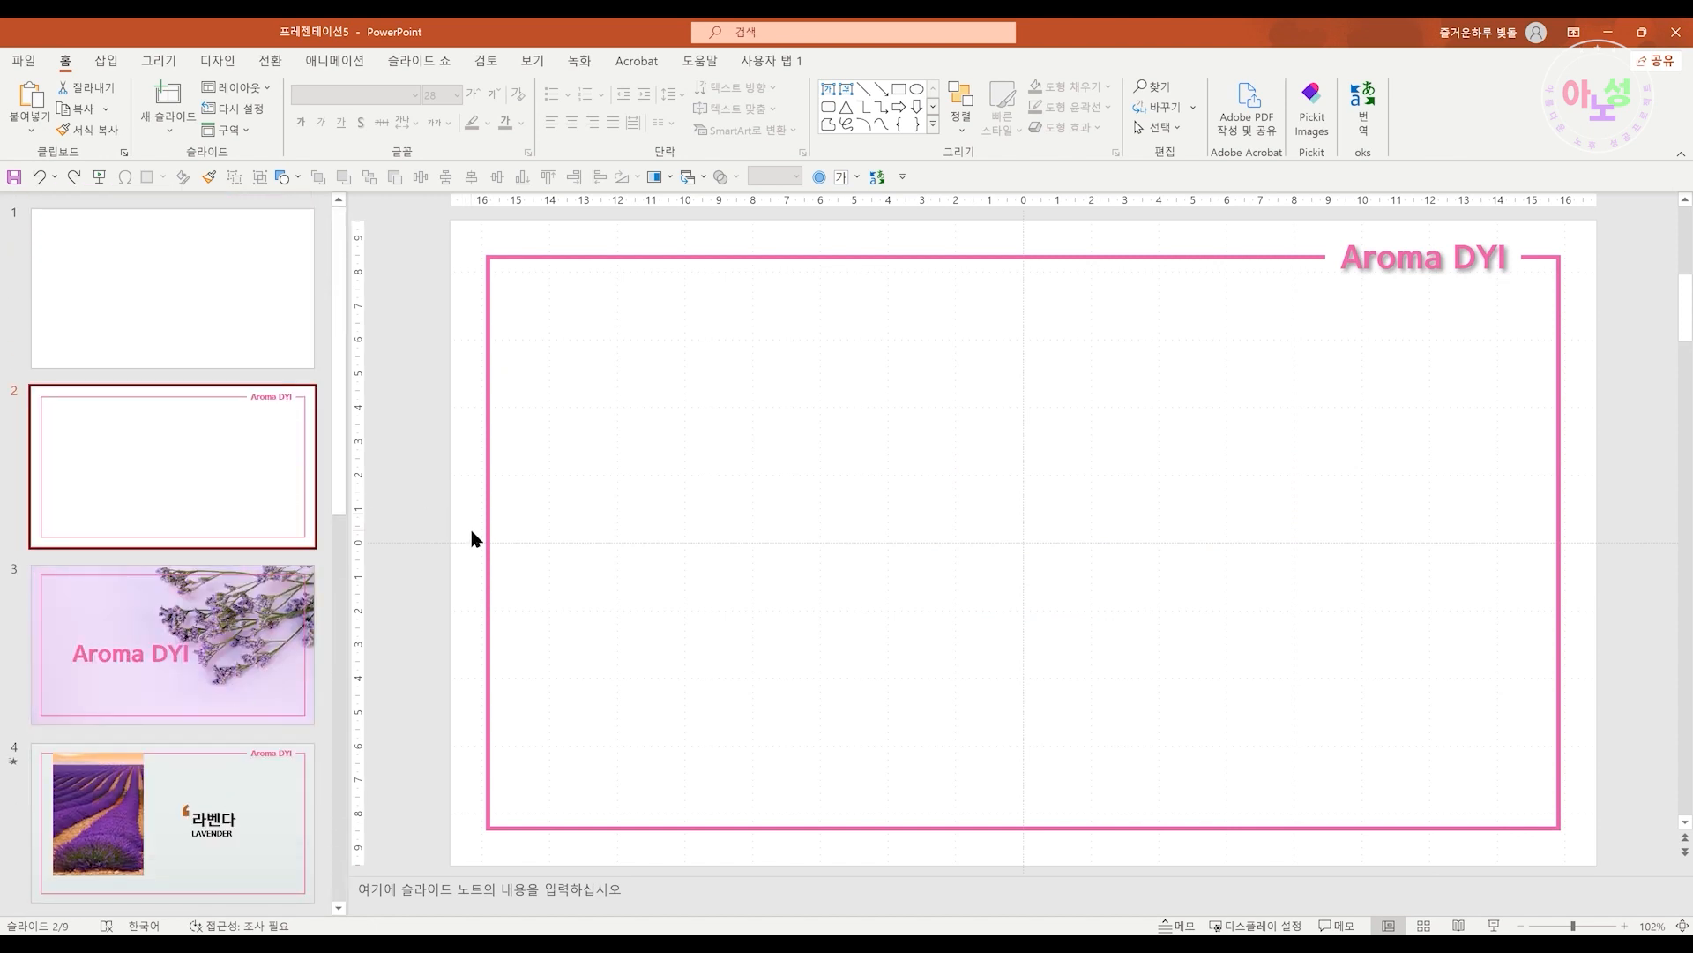
pyautogui.click(579, 582)
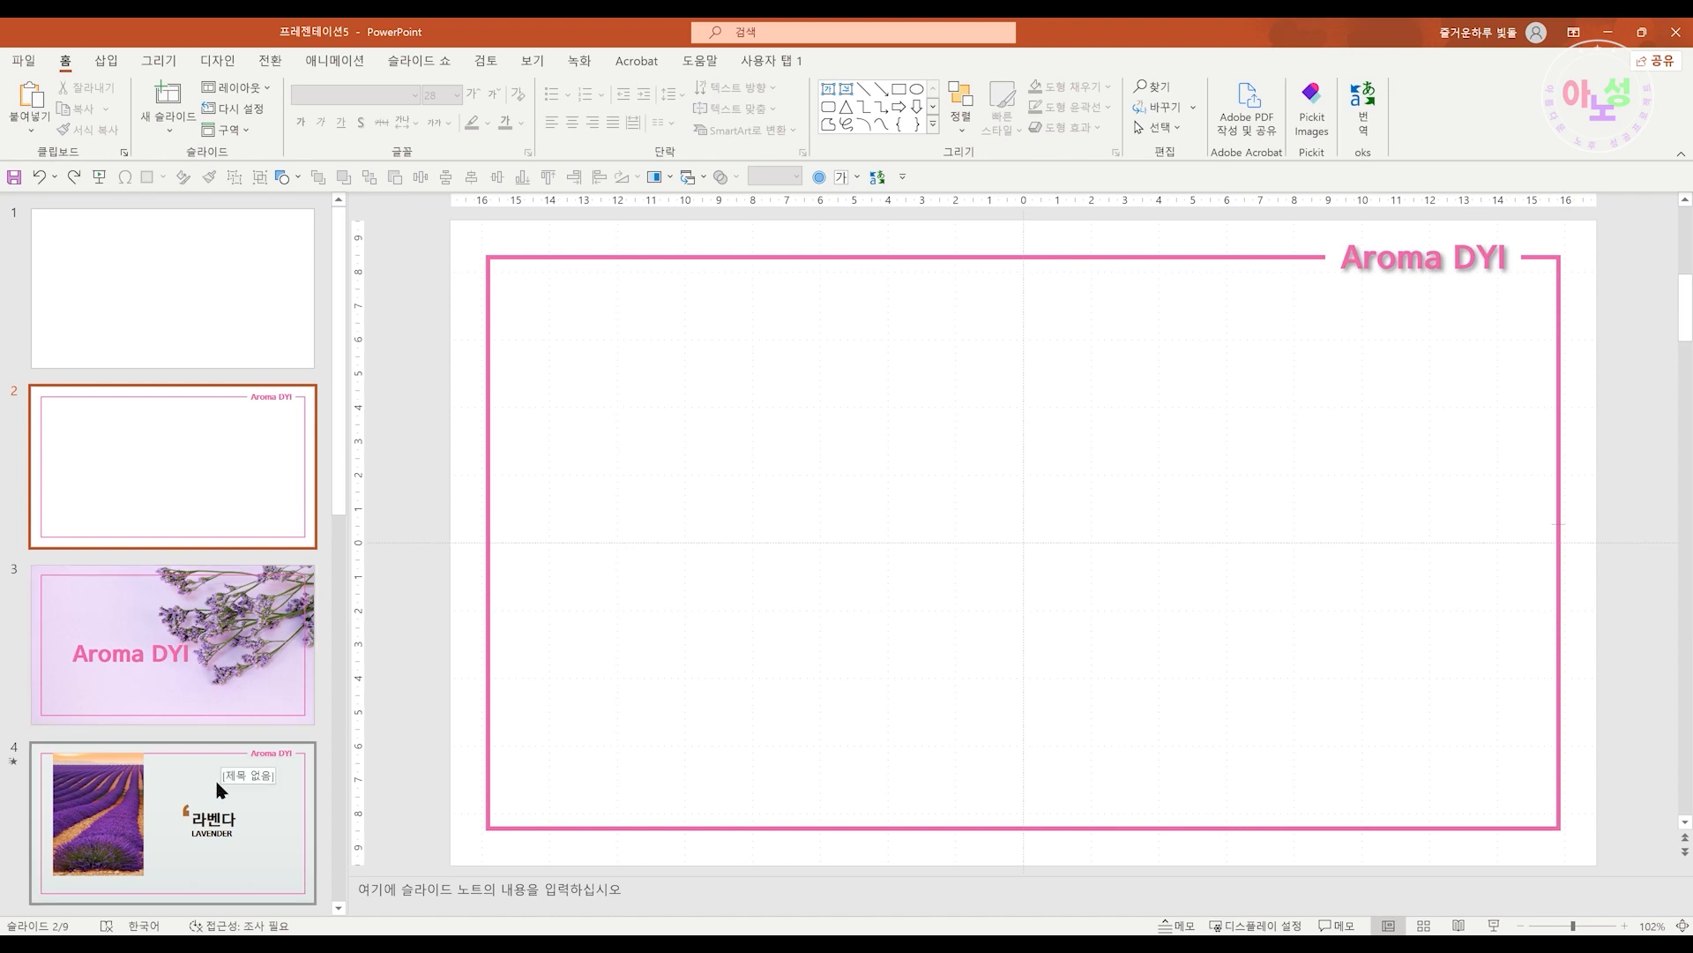
pyautogui.click(237, 686)
pyautogui.moveTo(484, 675)
pyautogui.mouseDown()
pyautogui.moveTo(521, 707)
pyautogui.moveTo(462, 737)
pyautogui.moveTo(473, 696)
pyautogui.mouseUp()
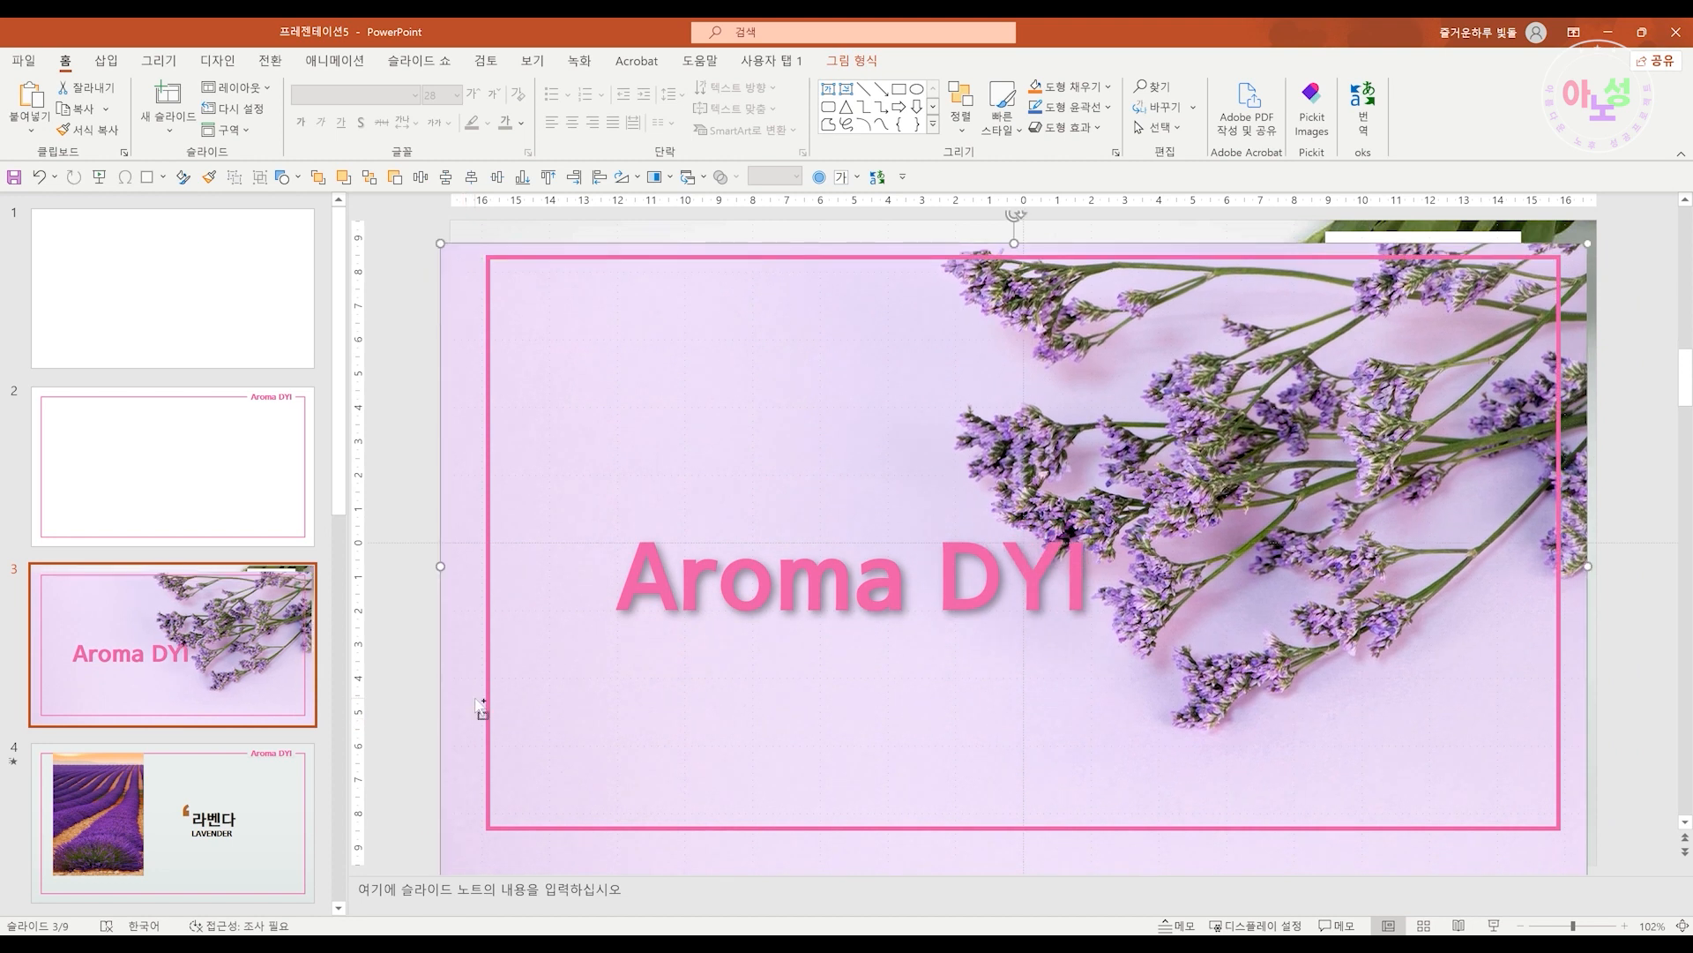
pyautogui.click(272, 832)
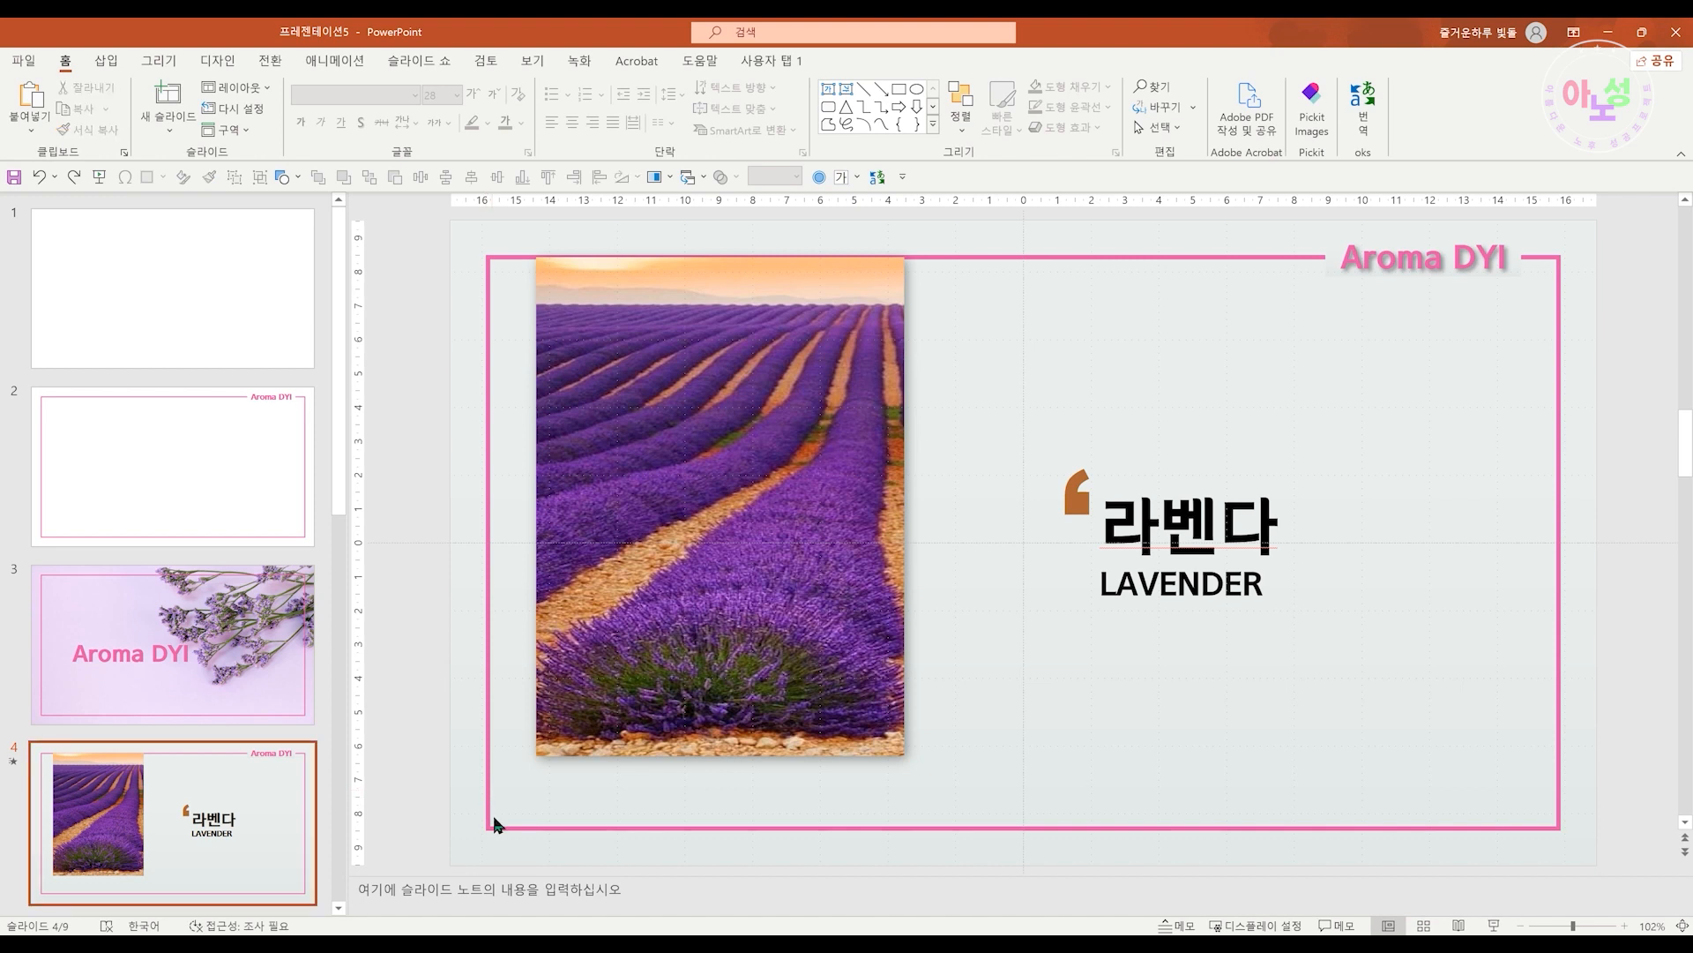
pyautogui.moveTo(698, 818); pyautogui.dragTo(707, 859)
pyautogui.moveTo(974, 822); pyautogui.dragTo(978, 845)
pyautogui.moveTo(1116, 802); pyautogui.dragTo(1129, 861)
pyautogui.click(250, 754)
pyautogui.scroll(-4, 203, 744)
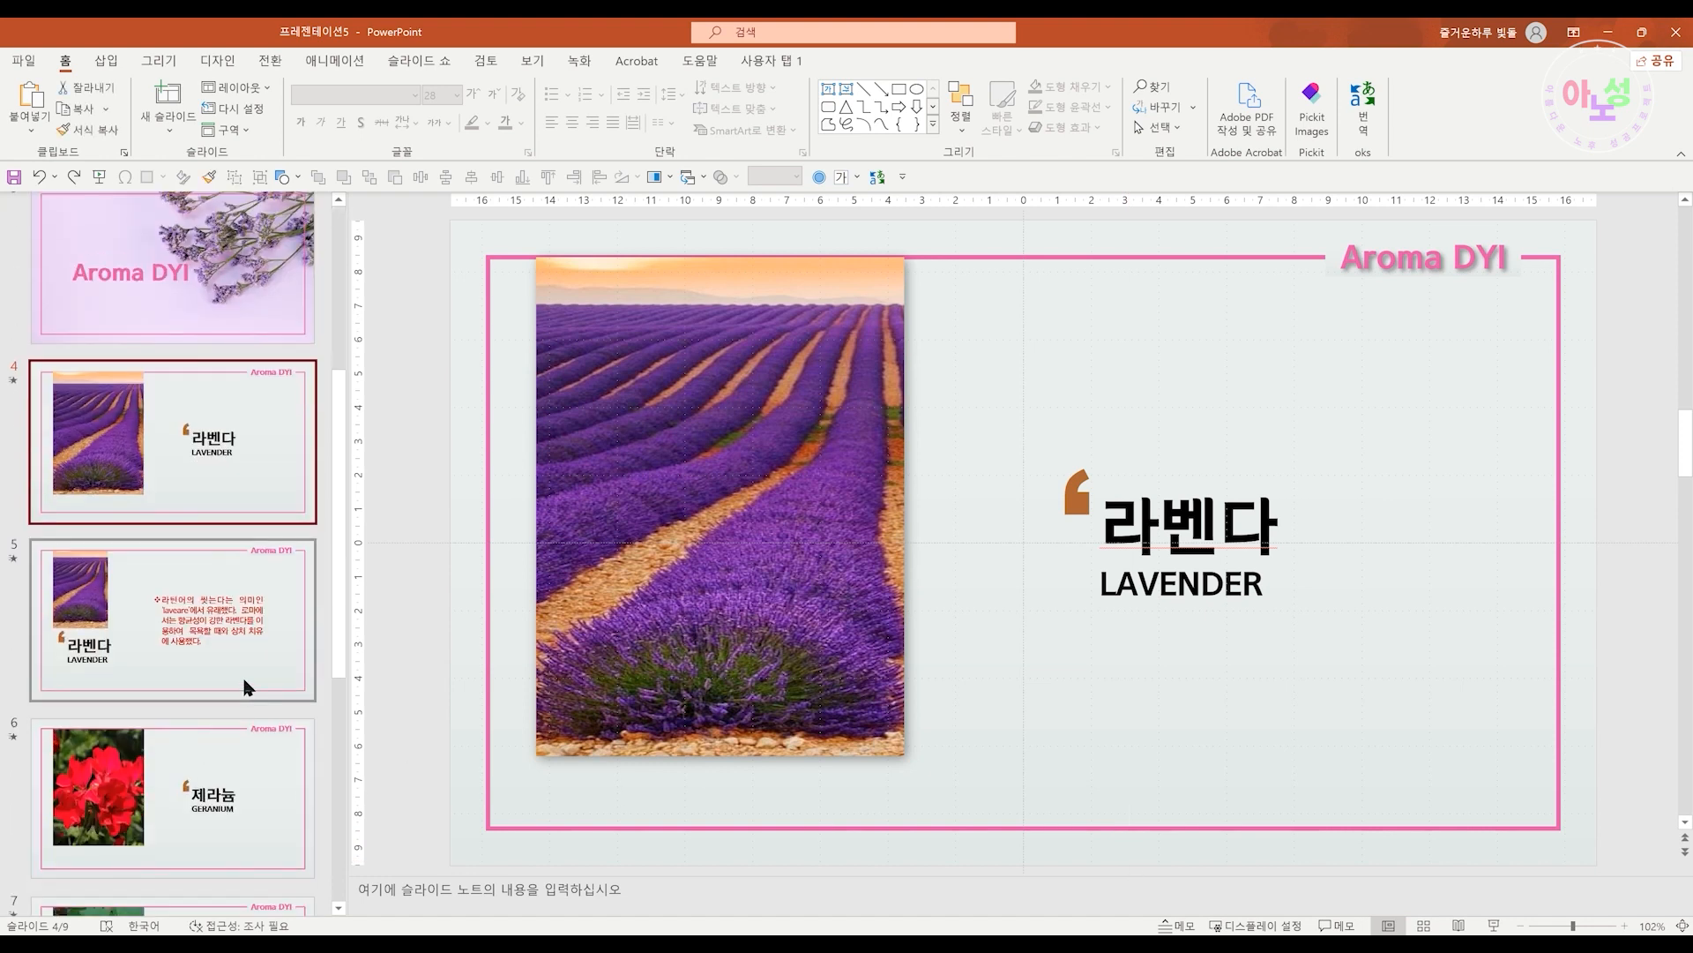
pyautogui.click(248, 687)
pyautogui.moveTo(486, 743)
pyautogui.mouseDown()
pyautogui.moveTo(501, 789)
pyautogui.moveTo(480, 800)
pyautogui.moveTo(410, 759)
pyautogui.moveTo(403, 719)
pyautogui.moveTo(478, 719)
pyautogui.moveTo(484, 760)
pyautogui.moveTo(492, 730)
pyautogui.mouseUp()
pyautogui.click(172, 439)
pyautogui.scroll(3, 271, 491)
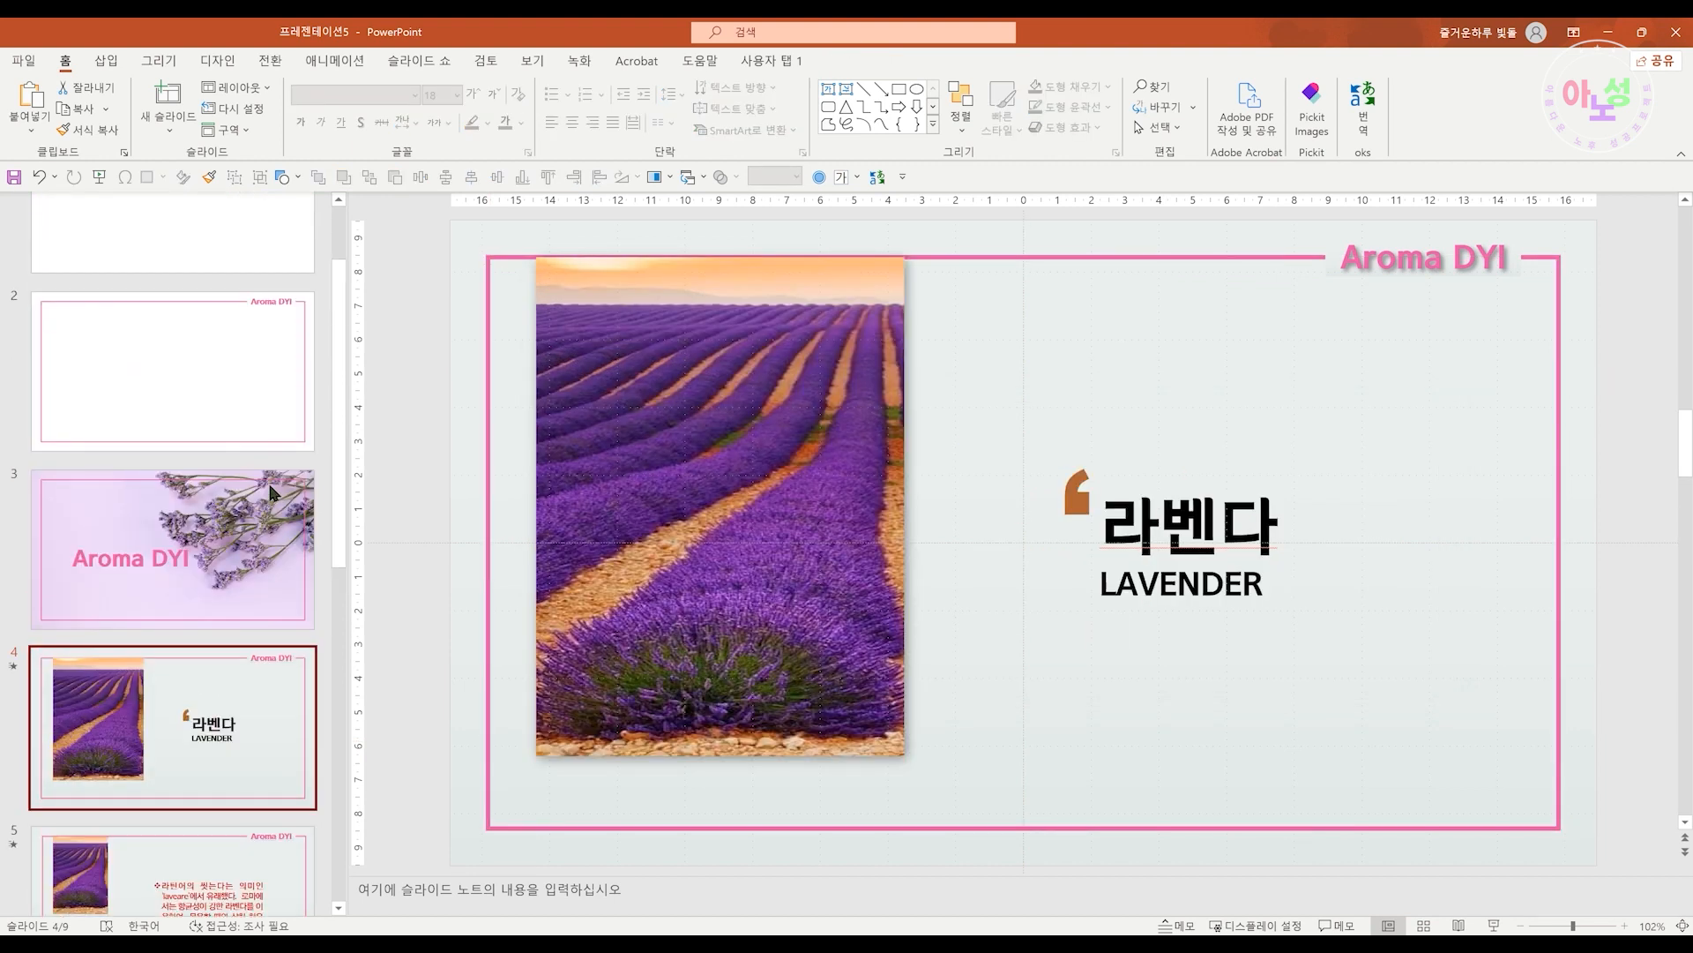
pyautogui.click(252, 387)
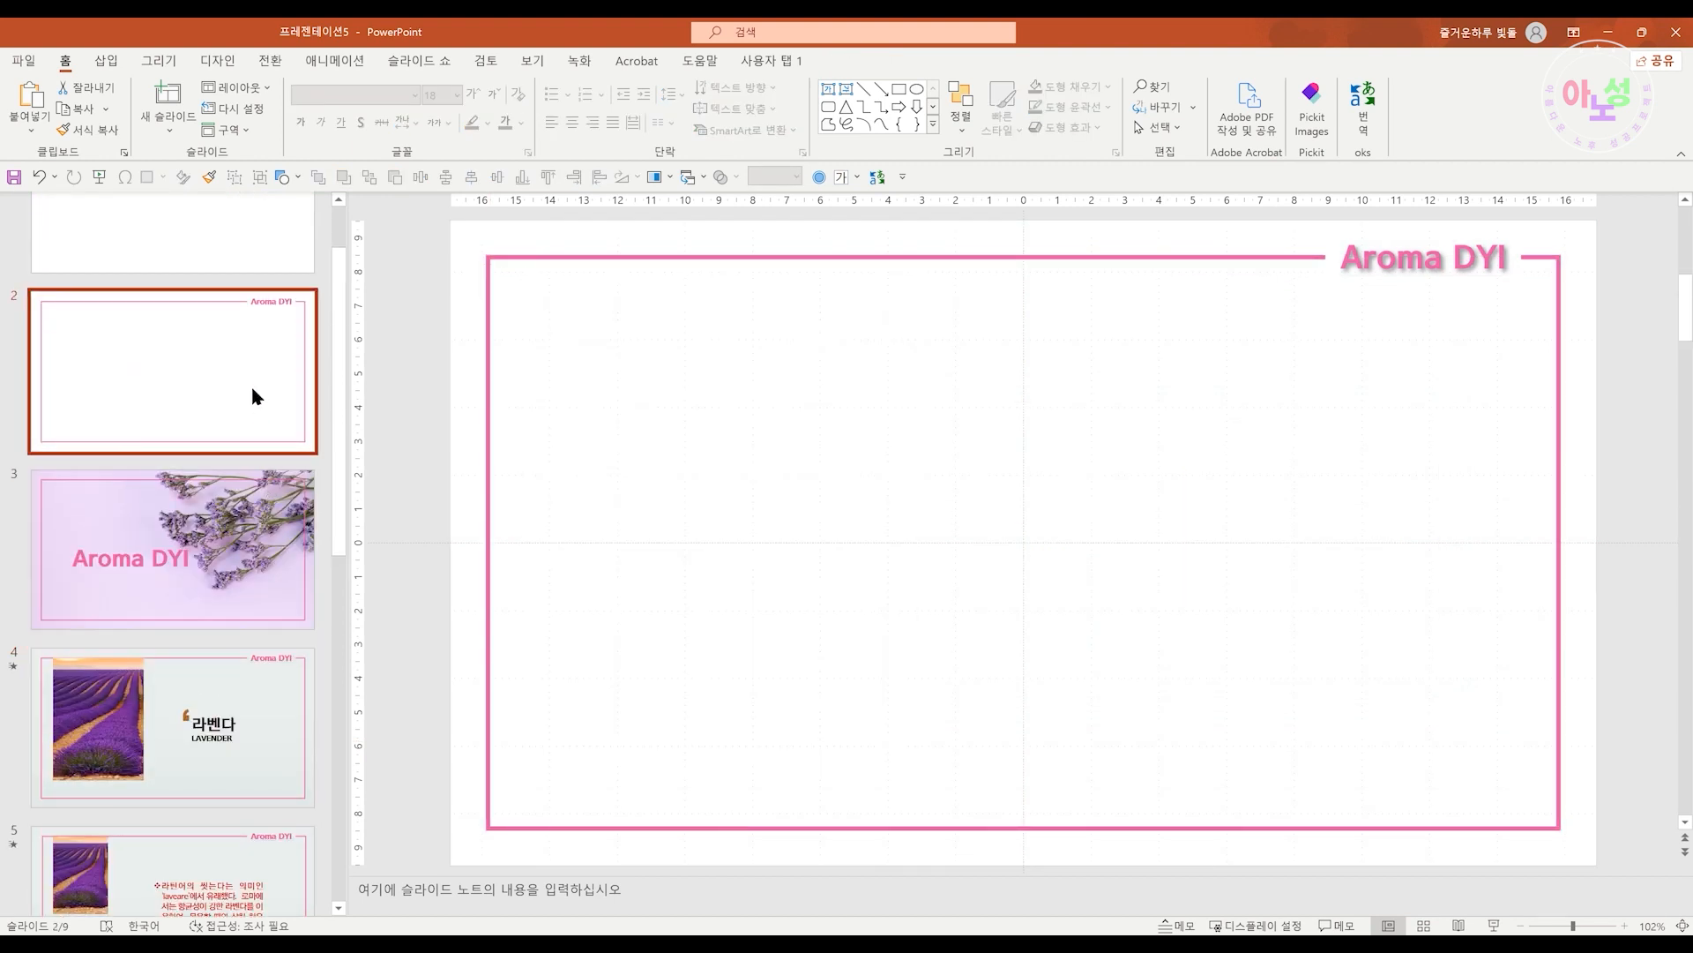
# Add four new slides after slide 2 with the 그림 개체틀 layout
pyautogui.press('Return')
pyautogui.press('Return')
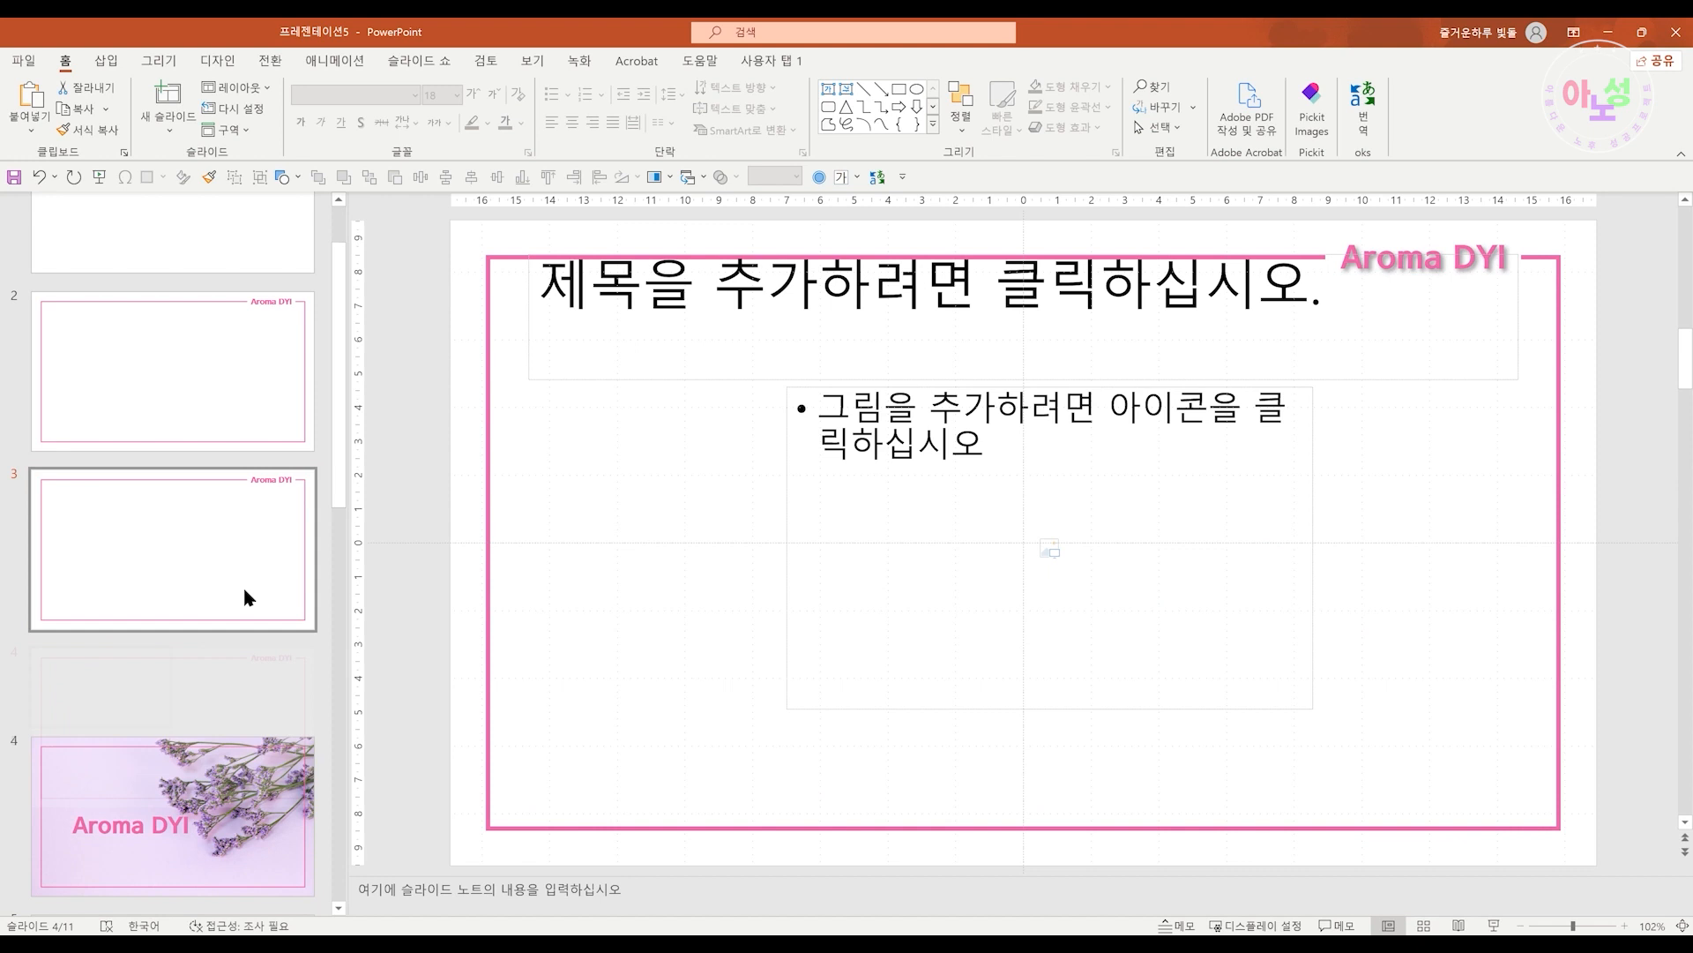
pyautogui.press('Return')
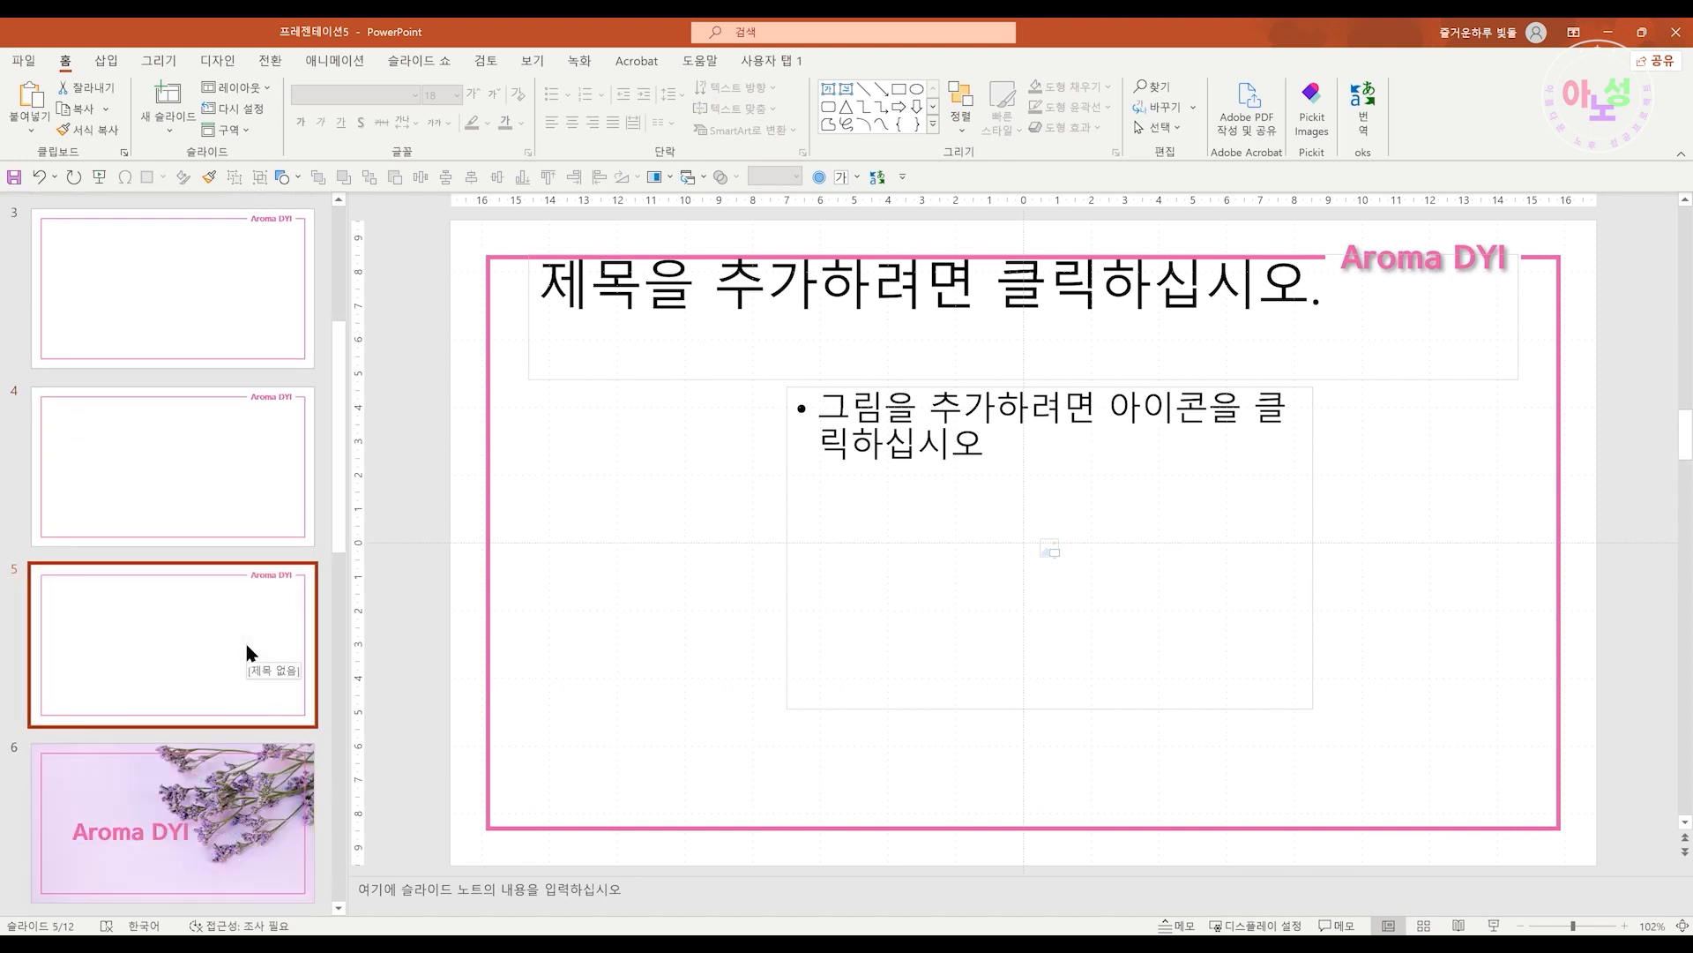
pyautogui.press('Return')
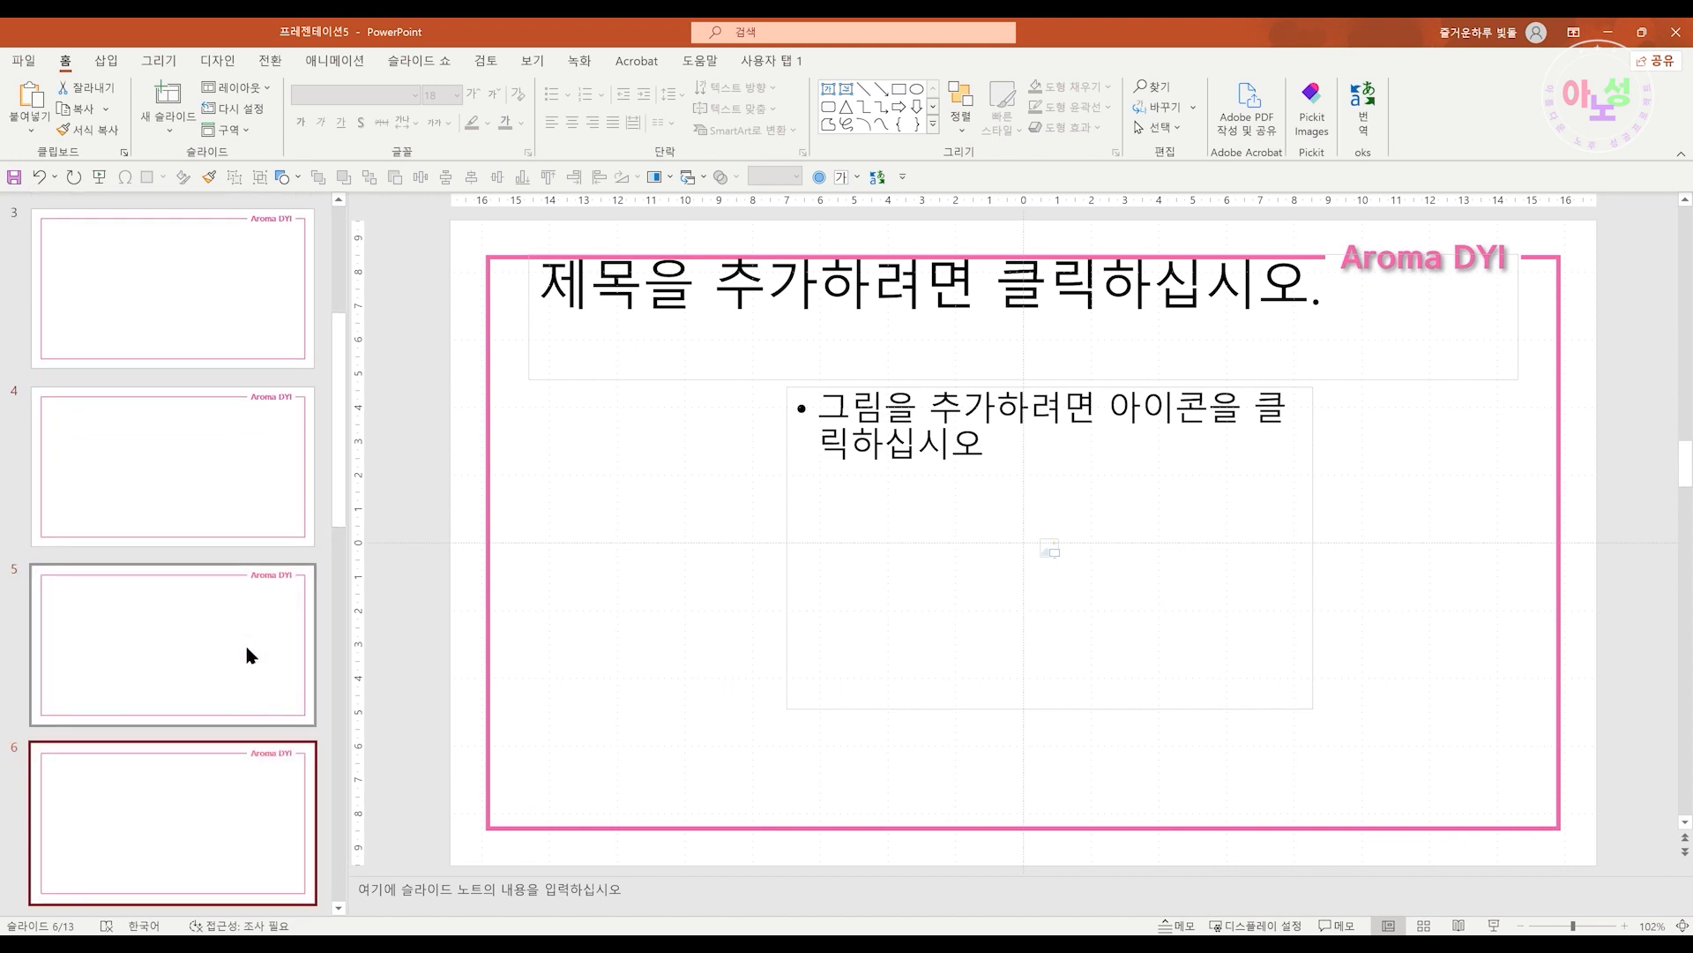
# Select among the new slides and begin adding another slide from the layout gallery
pyautogui.click(236, 310)
pyautogui.click(220, 441)
pyautogui.click(189, 678)
pyautogui.click(162, 781)
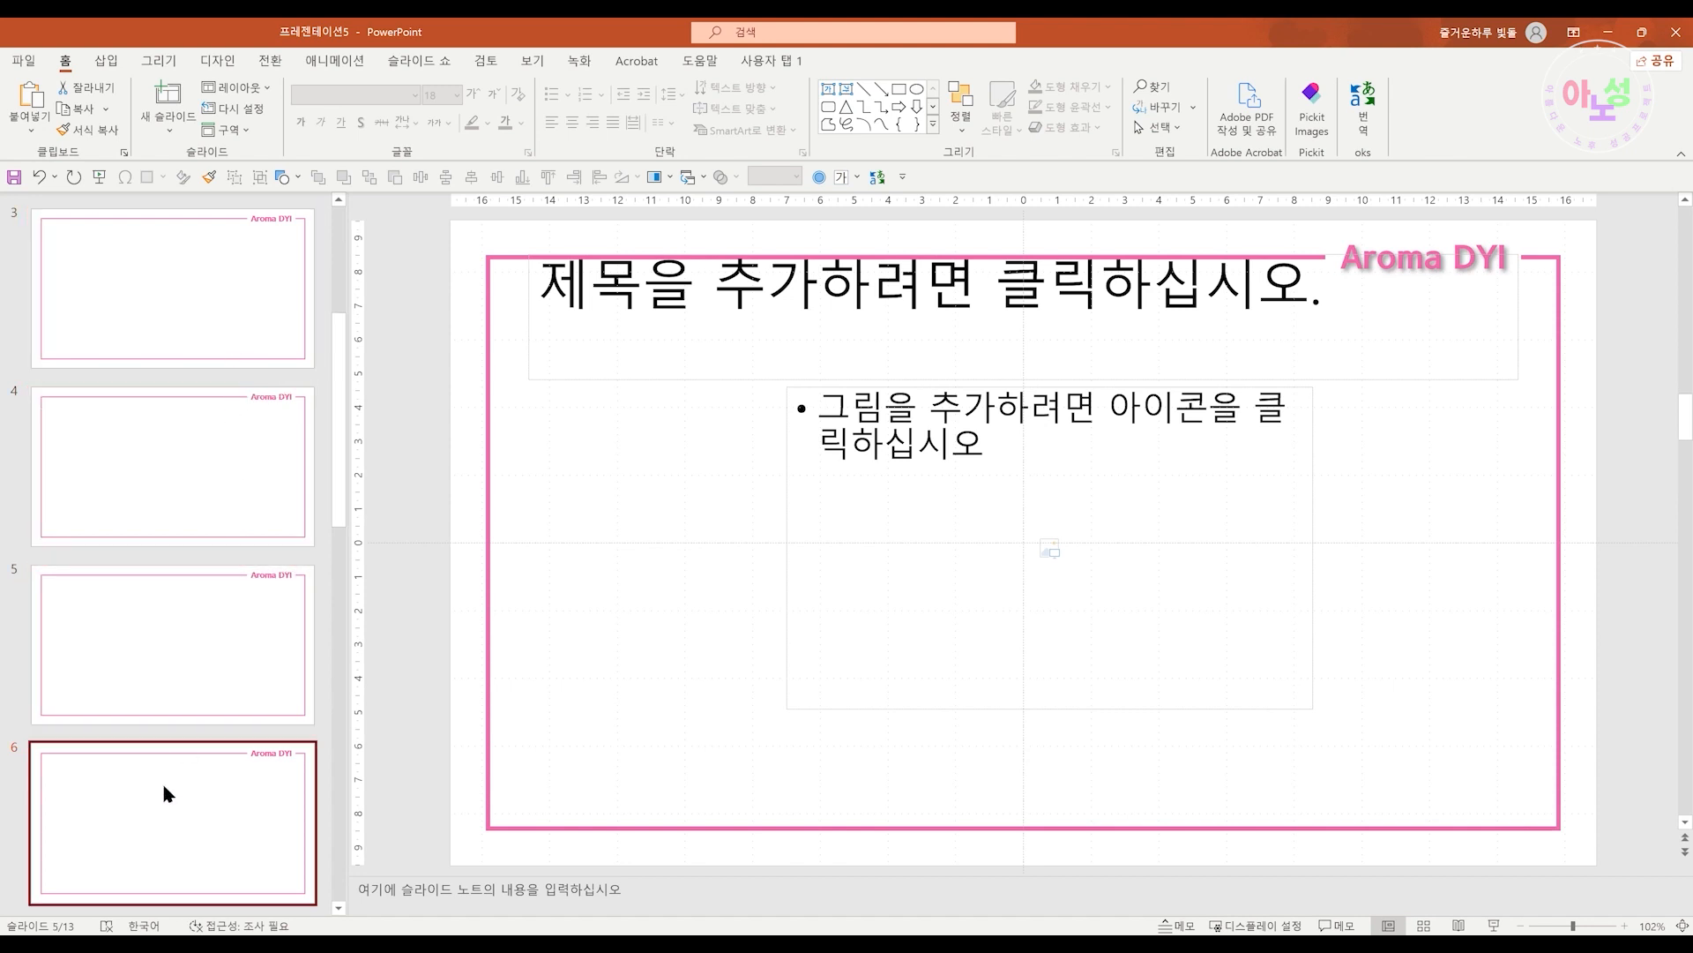
pyautogui.click(167, 115)
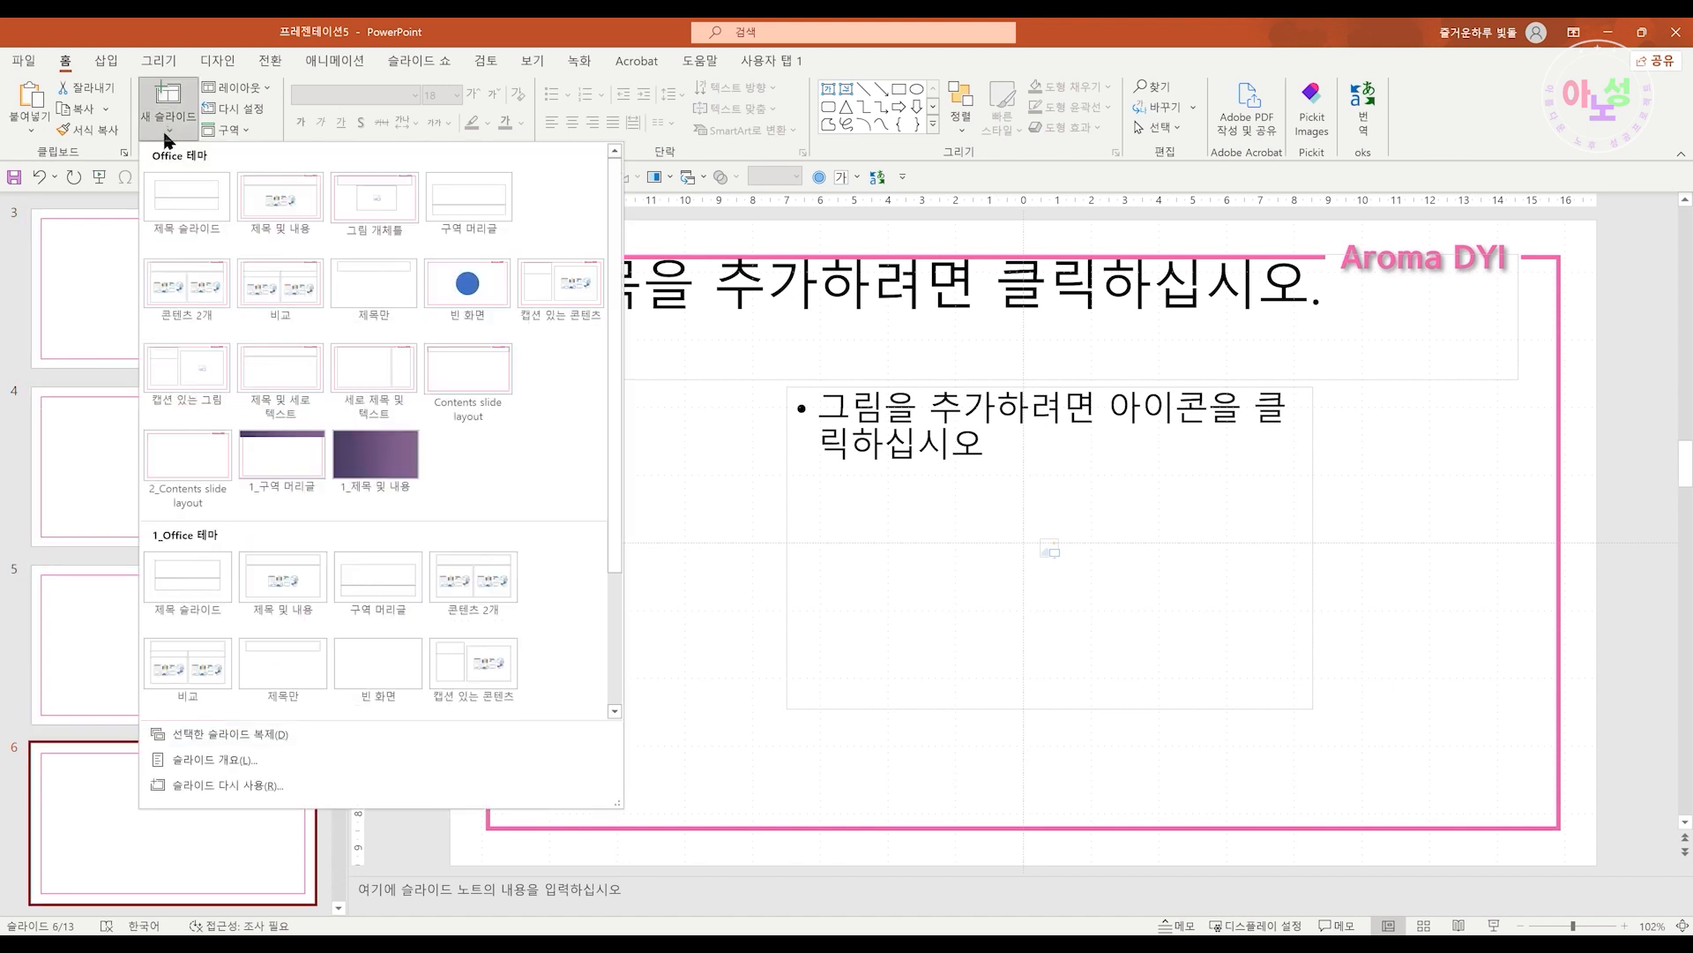